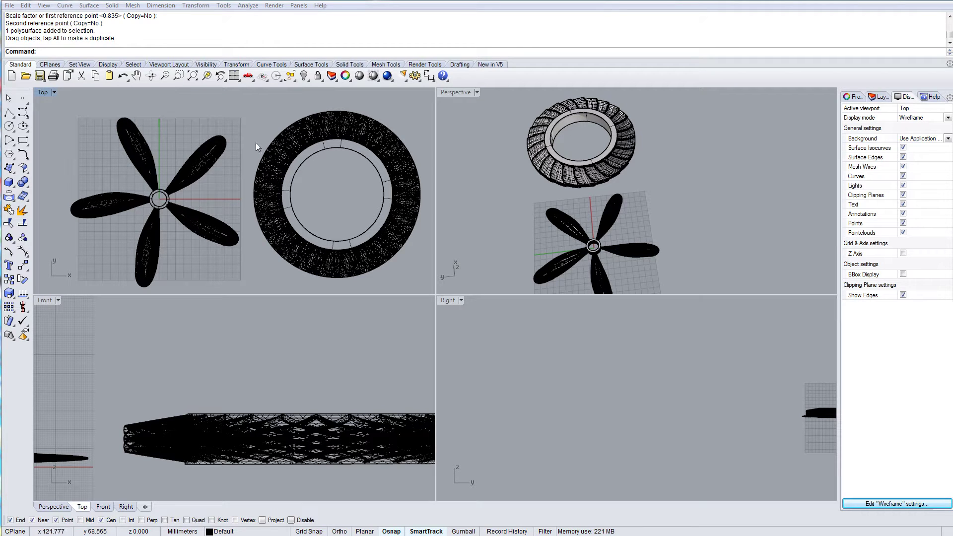
click(247, 66)
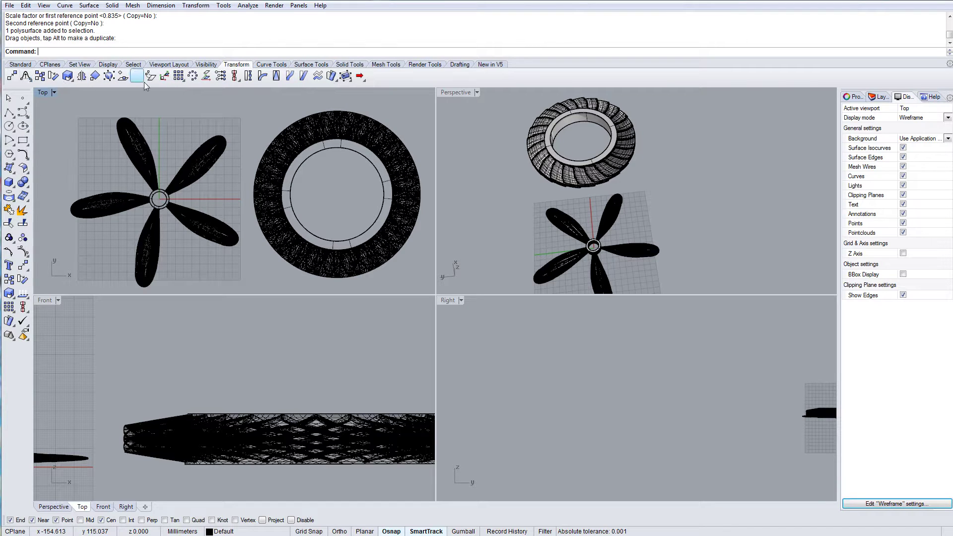
click(194, 5)
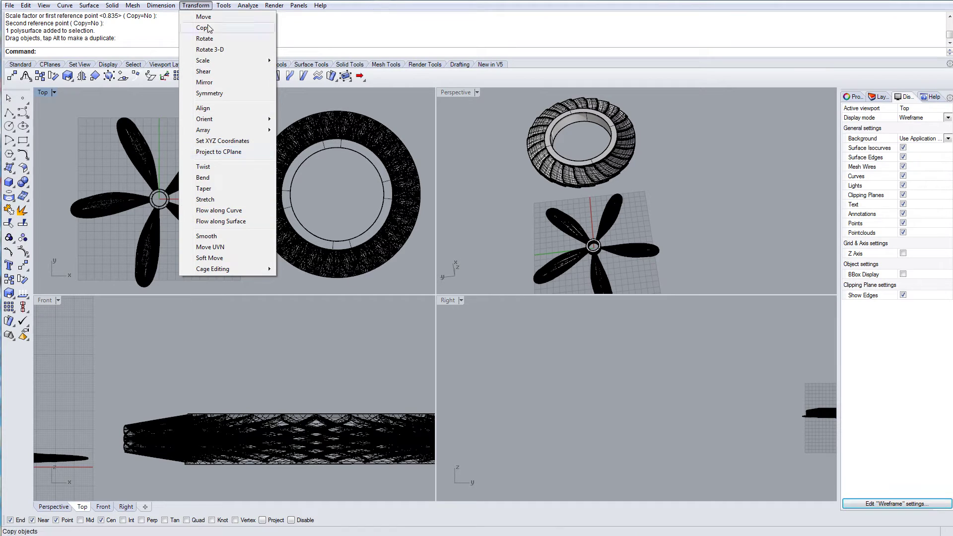
click(166, 118)
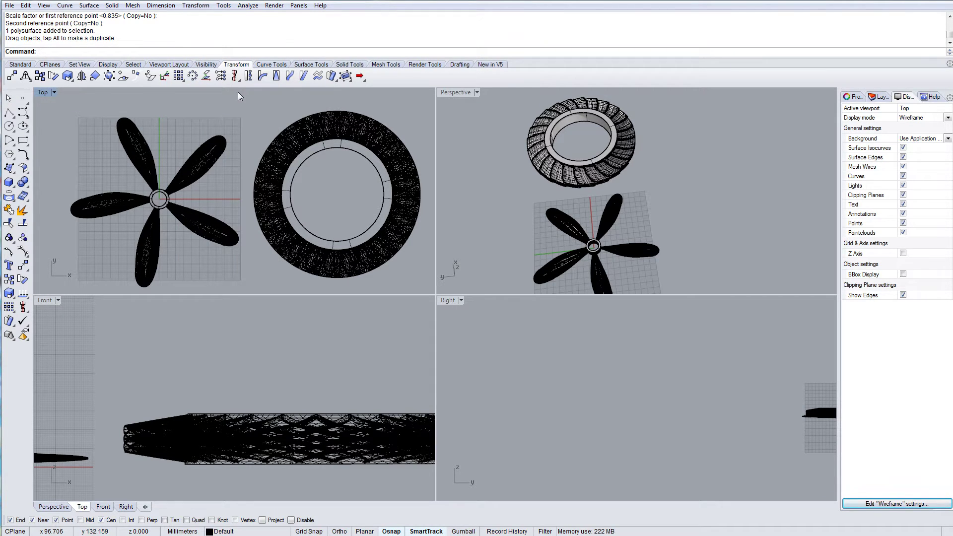
text(Shear)
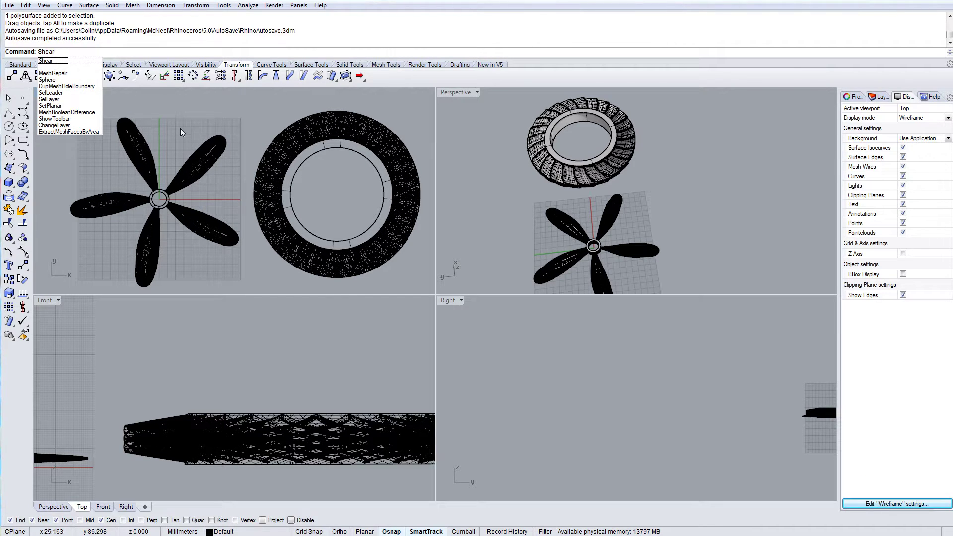
key(Escape)
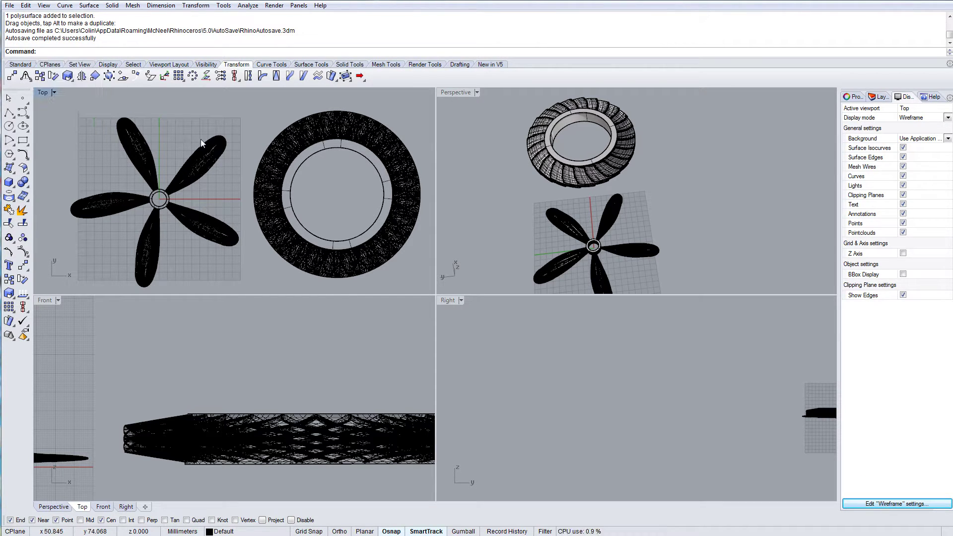
- Maximize the Perspective viewport and examine the propeller's twisted blades and hub and the bladed turbine ring from several angles
scroll(196, 172, up, 1)
scroll(601, 231, up, 1)
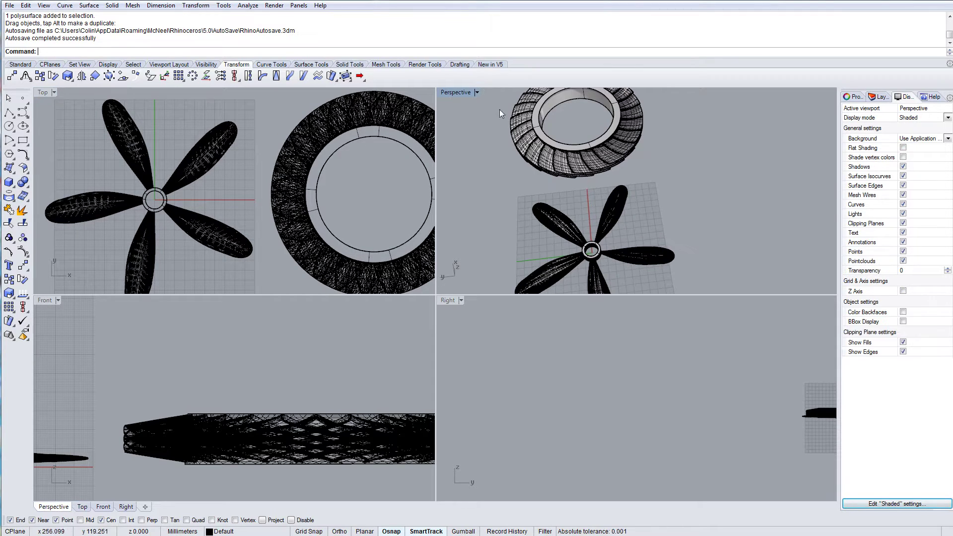
double_click(468, 97)
scroll(406, 259, down, 2)
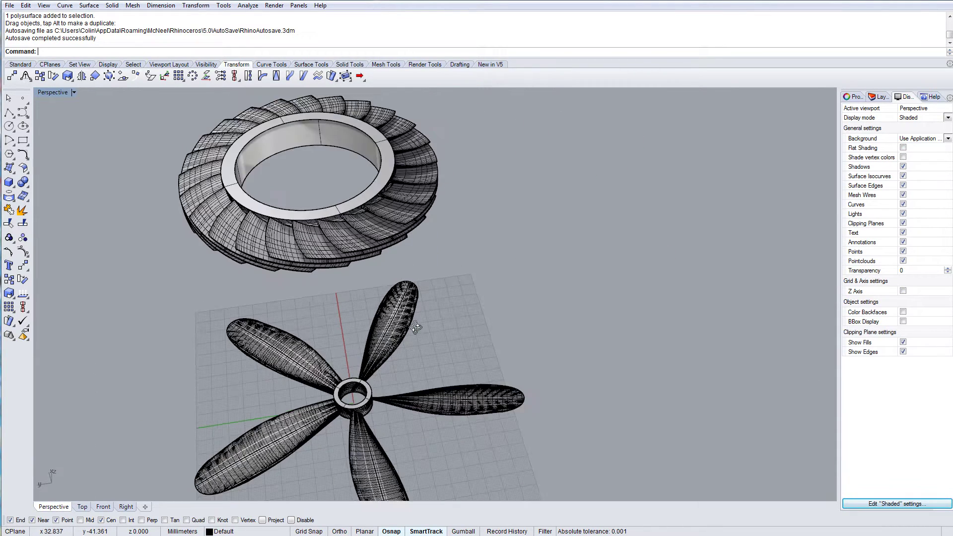
scroll(407, 348, up, 3)
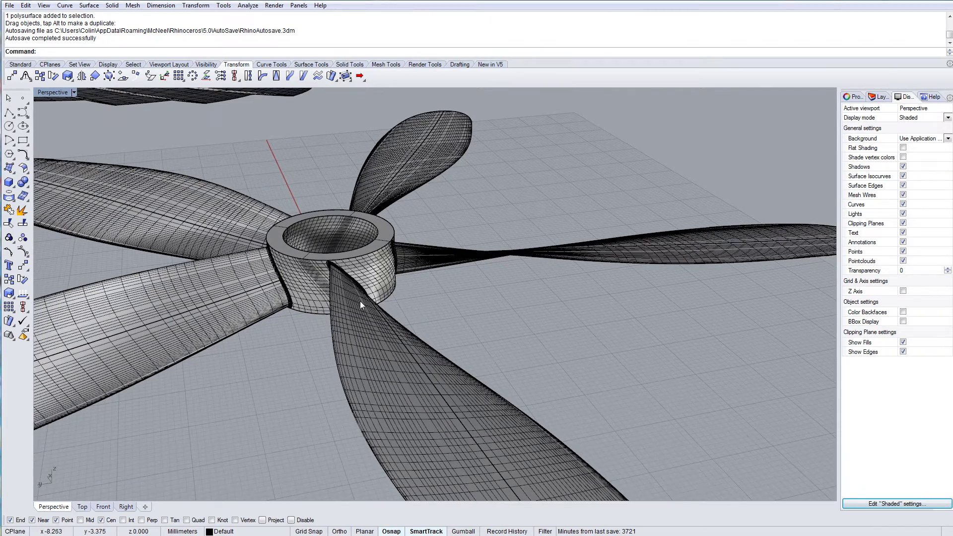
scroll(313, 324, up, 3)
right_drag(390, 332, 459, 305)
scroll(573, 322, down, 5)
scroll(453, 349, up, 2)
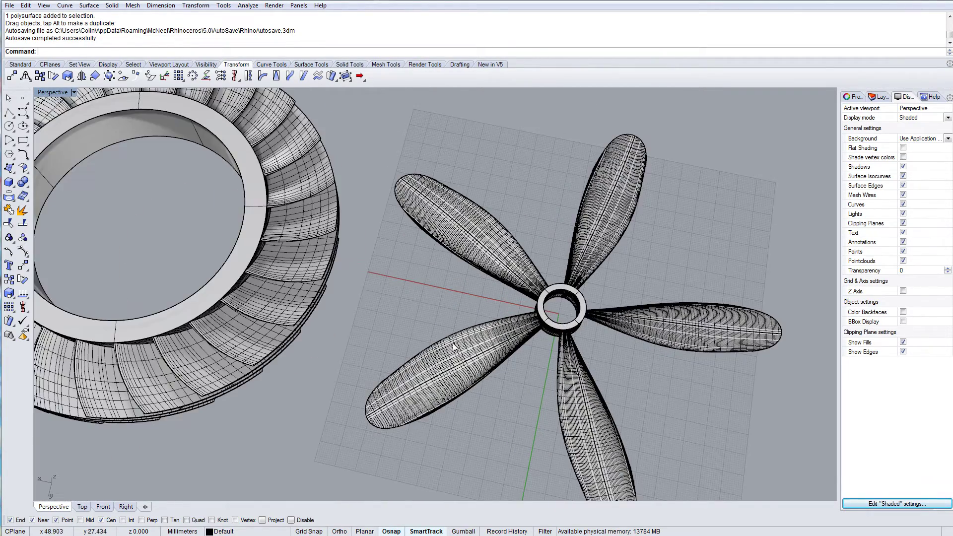
right_drag(467, 366, 513, 342)
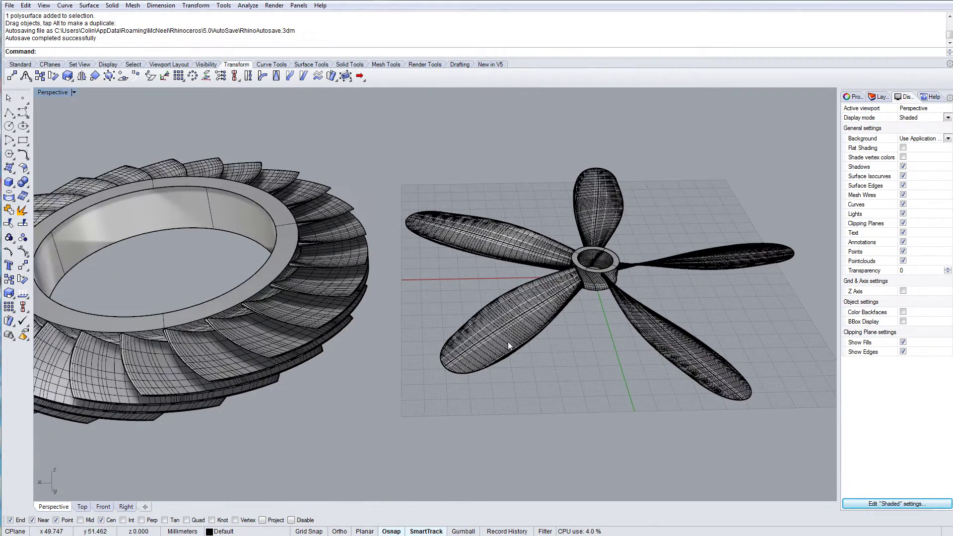
right_drag(332, 377, 471, 345)
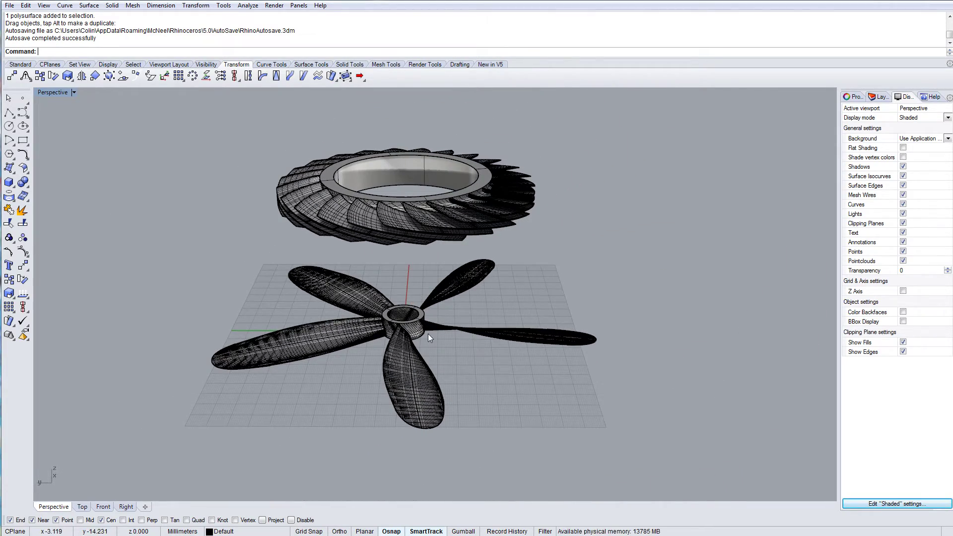
right_drag(411, 385, 437, 413)
scroll(309, 303, up, 3)
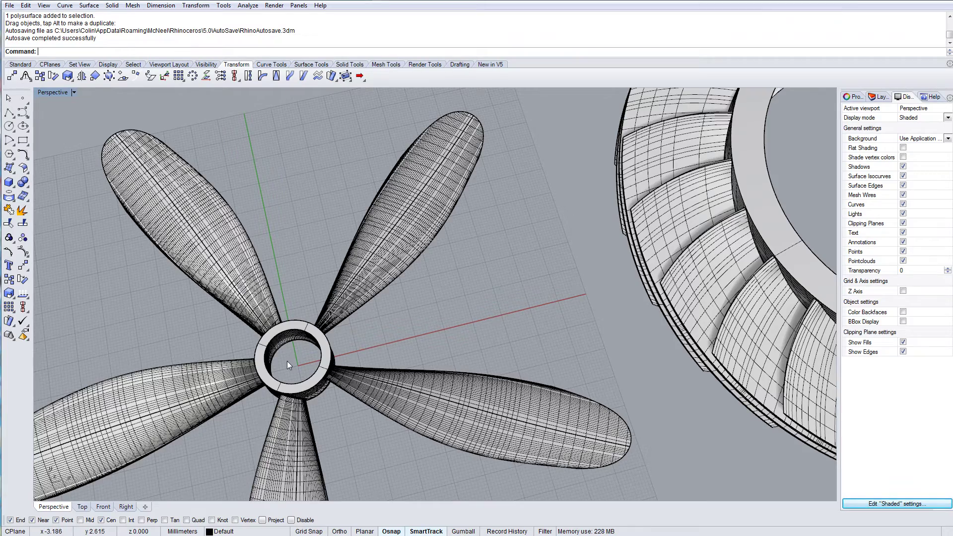
scroll(288, 364, up, 2)
right_drag(294, 363, 469, 257)
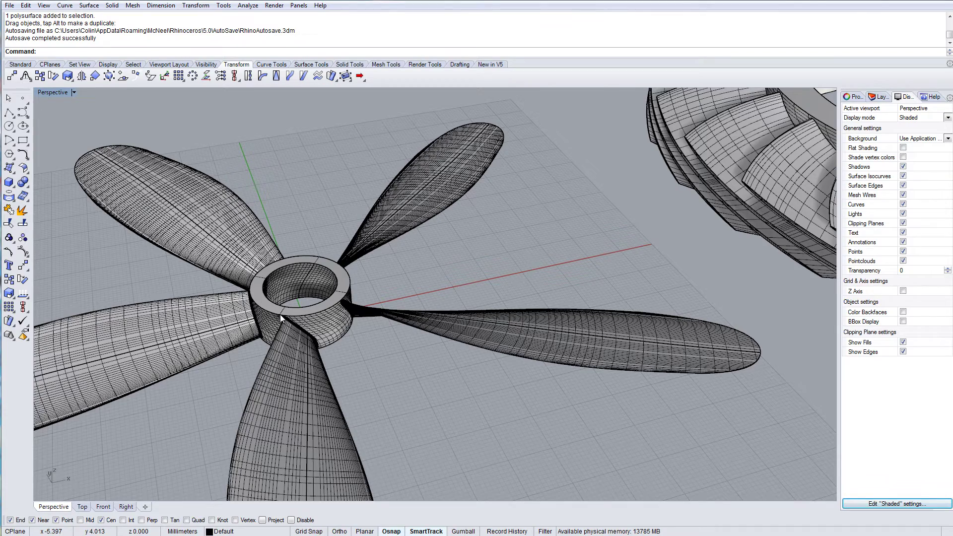
scroll(281, 318, down, 1)
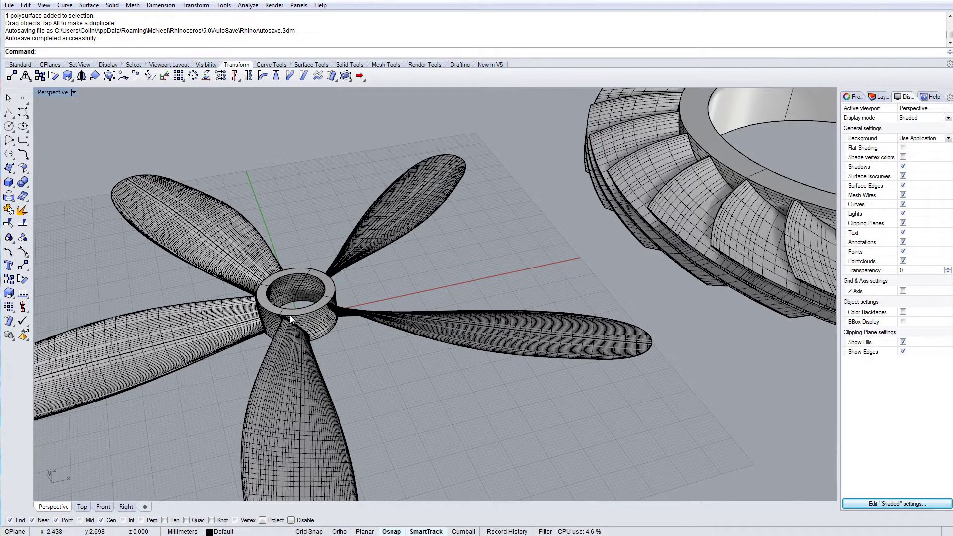
scroll(300, 339, down, 2)
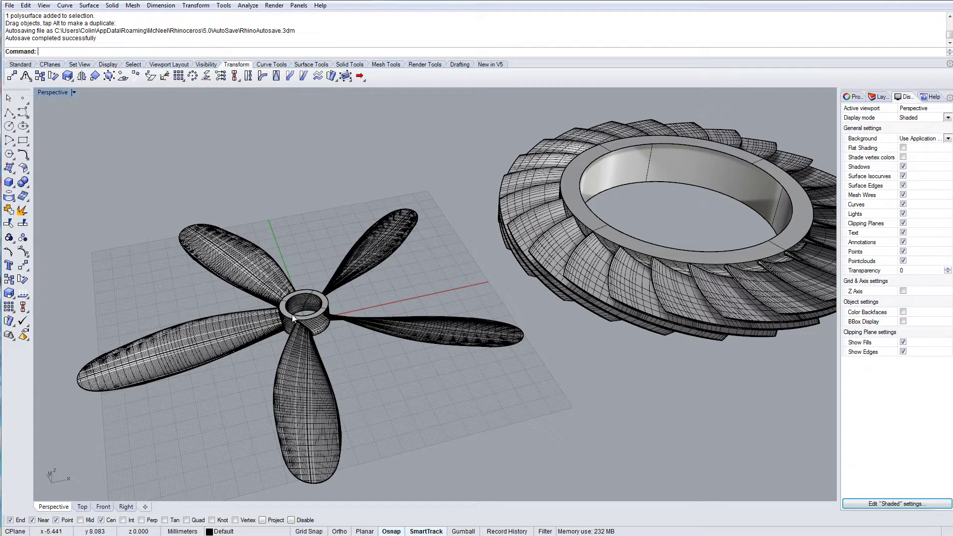
- Hide both the turbine ring and the propeller
click(560, 251)
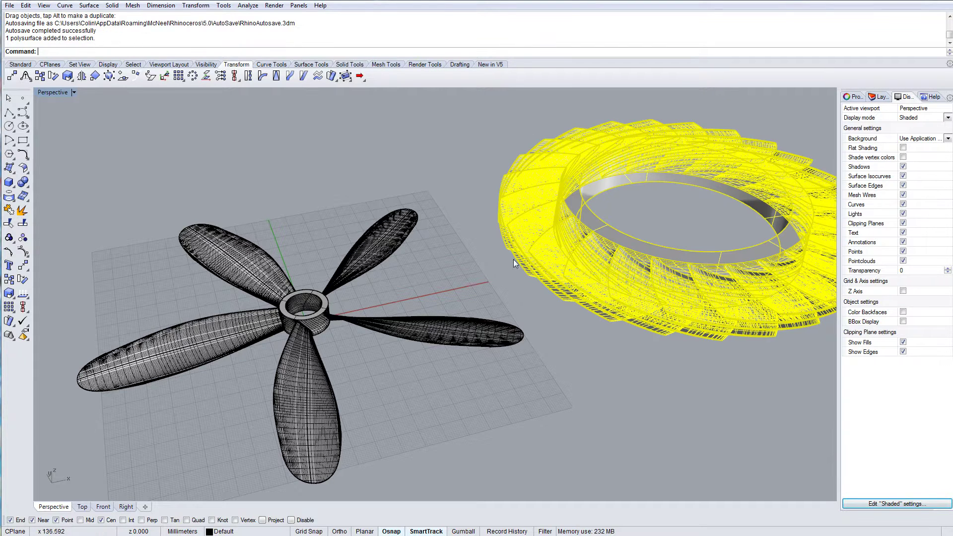
shift+click(424, 328)
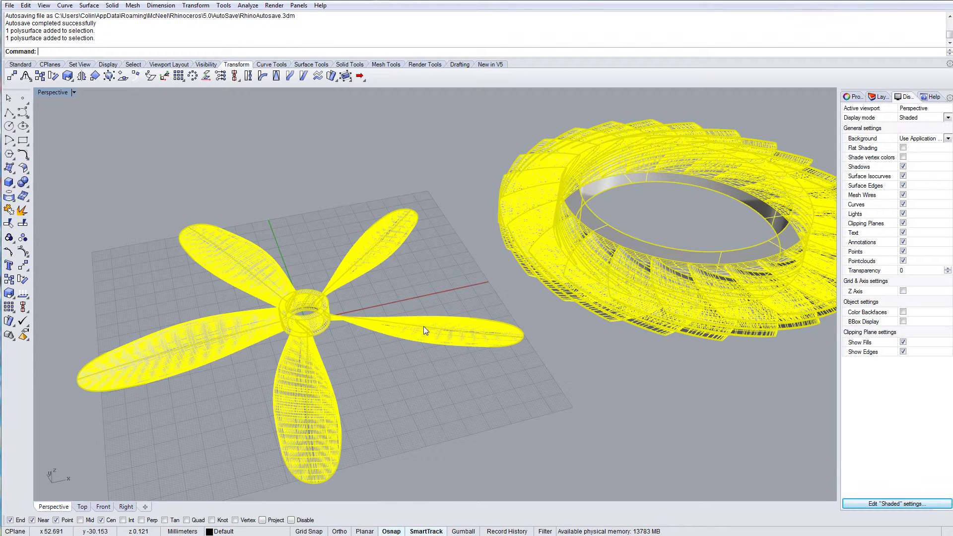
click(21, 65)
click(304, 75)
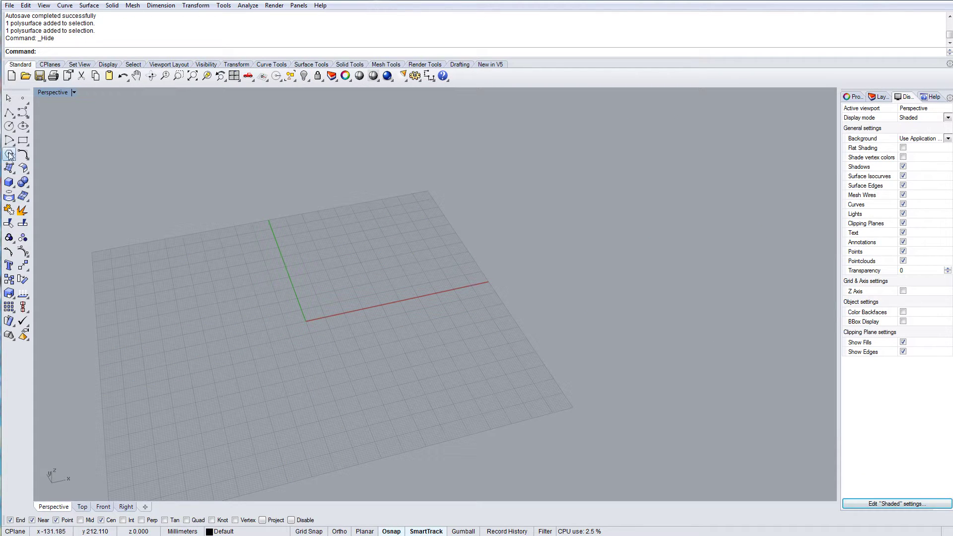
- Create a vertical solid tube based at the origin (0), with an inner radius of about 12 mm and a height of about 17 mm
click(13, 186)
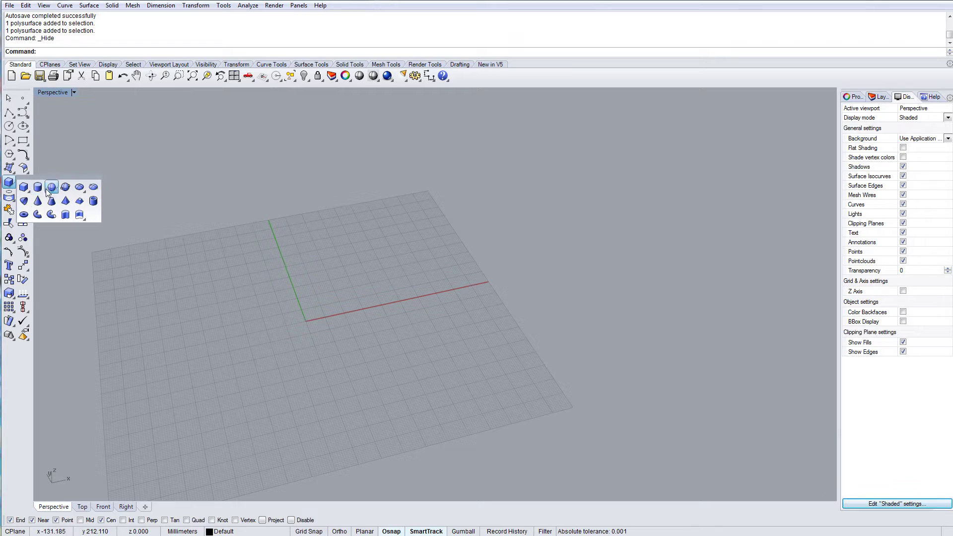
click(94, 201)
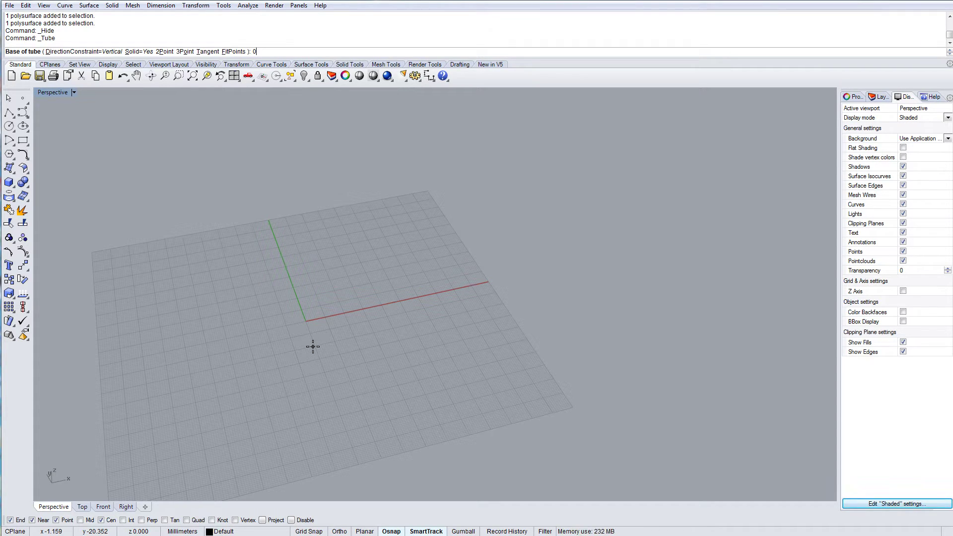
key(Return)
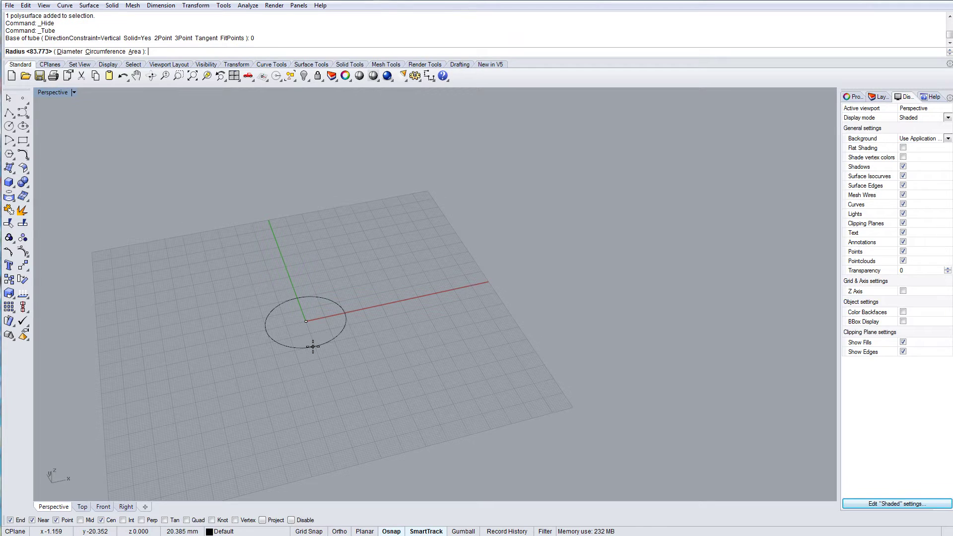
scroll(330, 323, up, 3)
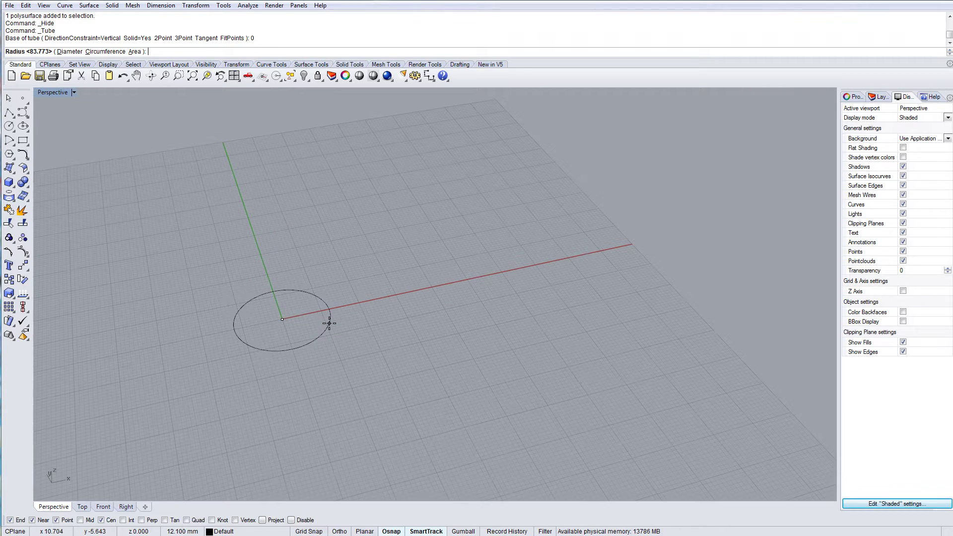
click(329, 323)
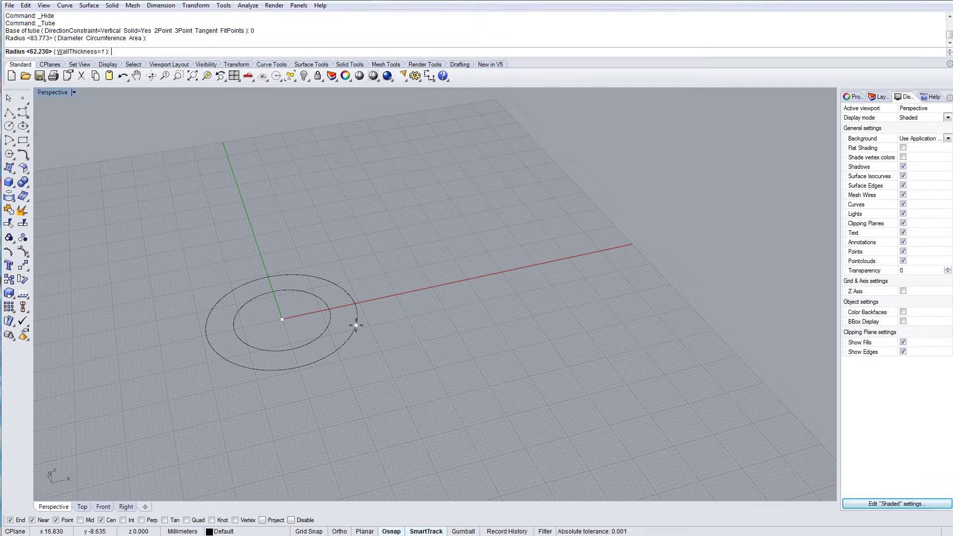
click(356, 325)
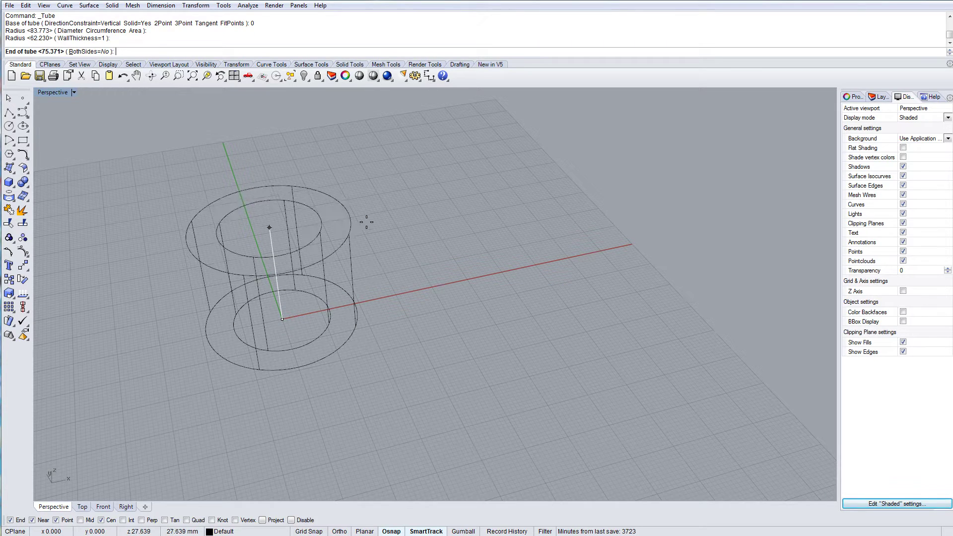
scroll(367, 220, down, 10)
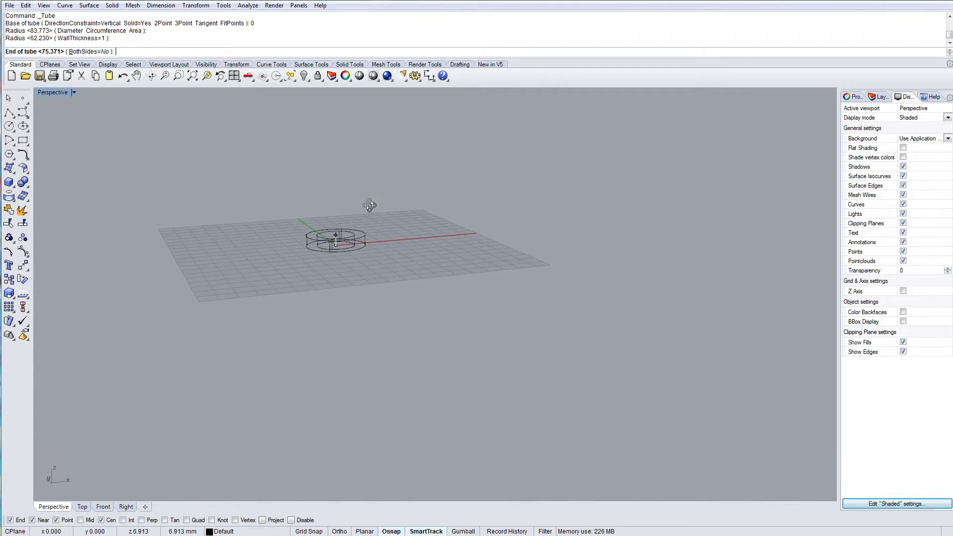
scroll(367, 207, up, 5)
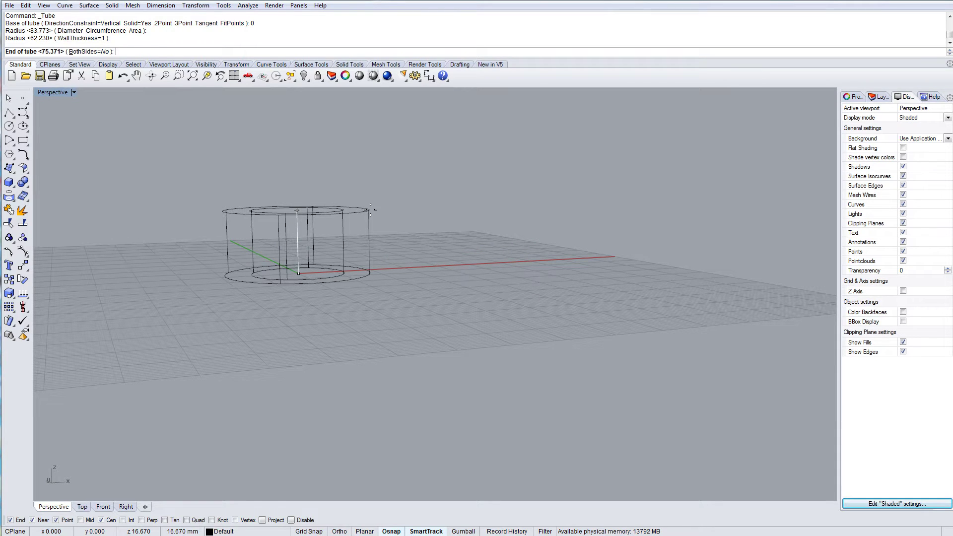
click(371, 209)
mouse_move(379, 267)
right_down()
mouse_move(350, 343)
mouse_move(373, 321)
mouse_move(369, 290)
right_up()
scroll(350, 338, down, 2)
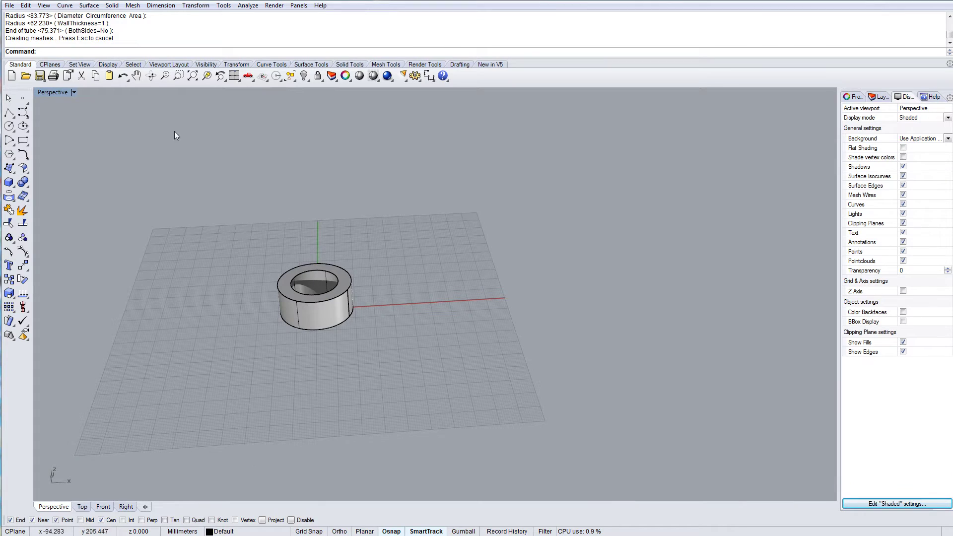
click(13, 186)
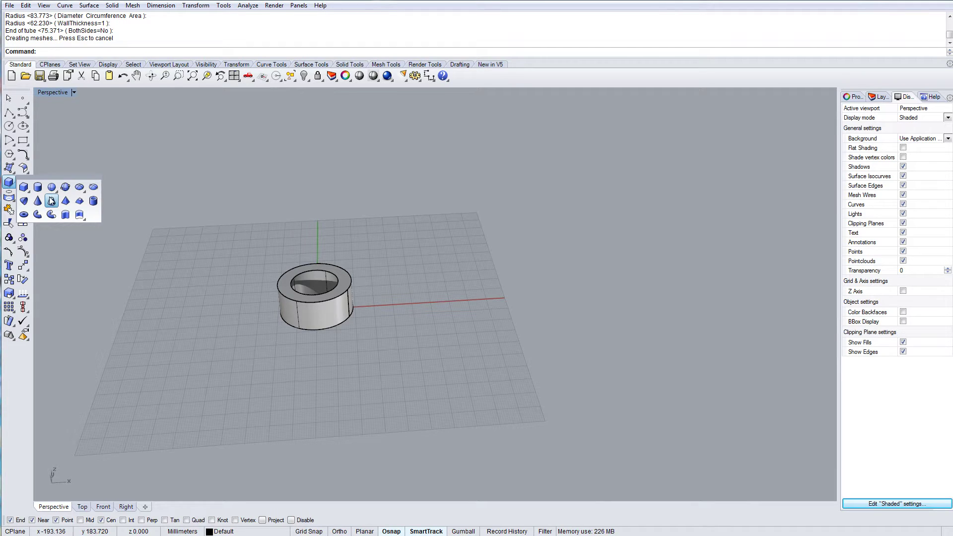
click(38, 186)
click(8, 186)
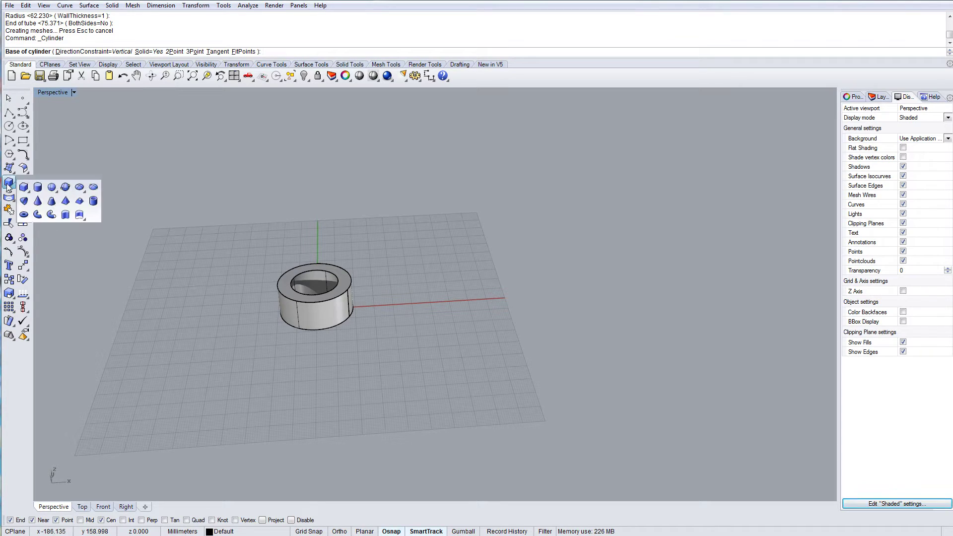
- Restore the four-viewport layout and centre the tube in the Front view
click(51, 201)
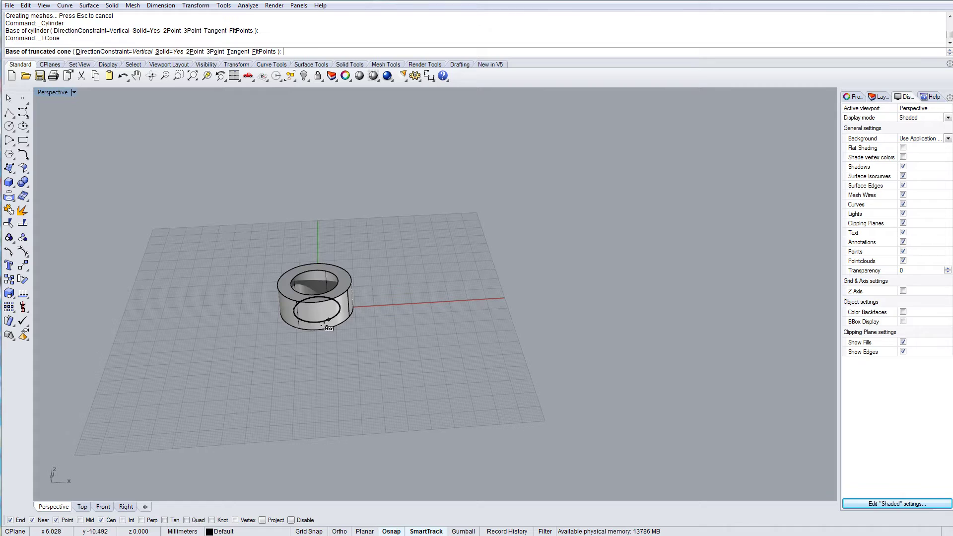
double_click(65, 94)
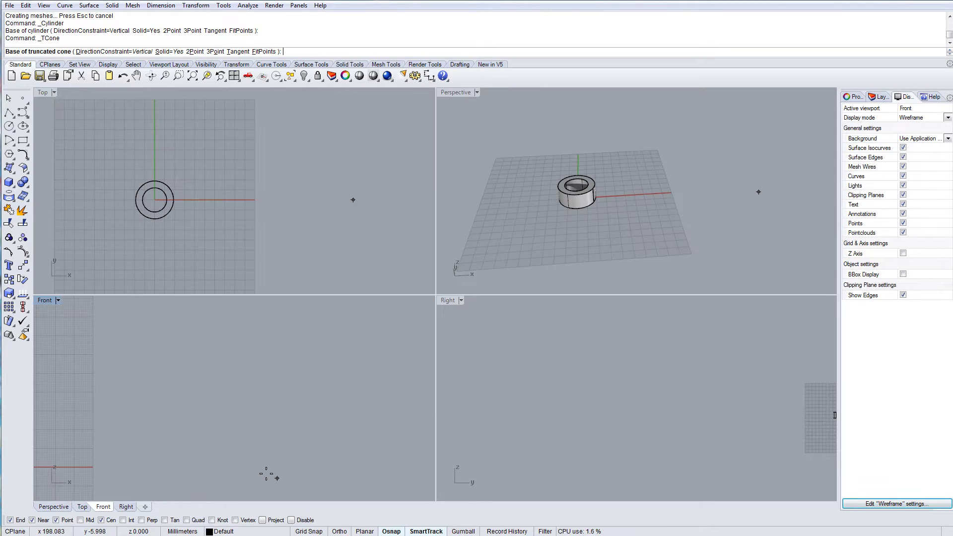
scroll(268, 473, down, 12)
right_drag(202, 441, 275, 417)
key(Escape)
scroll(275, 417, up, 10)
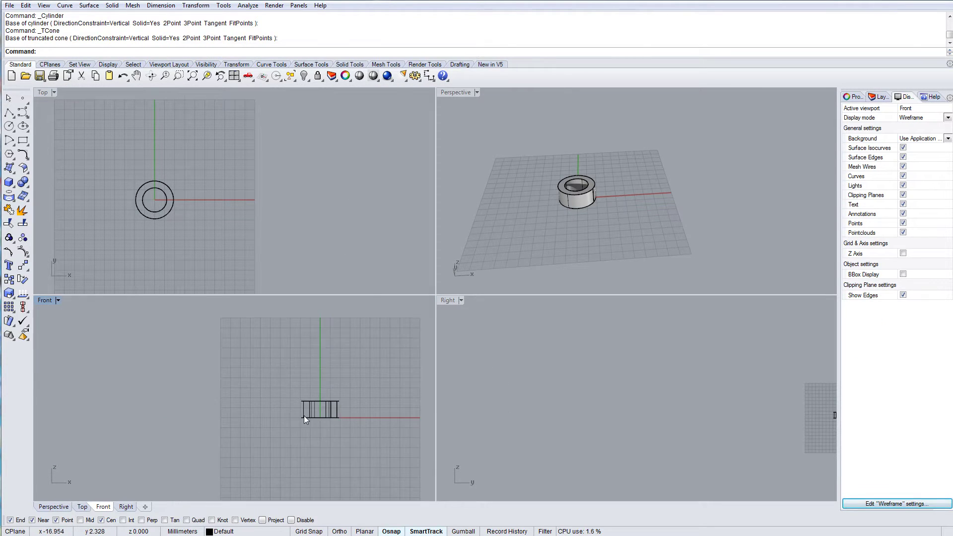
text(0)
key(Return)
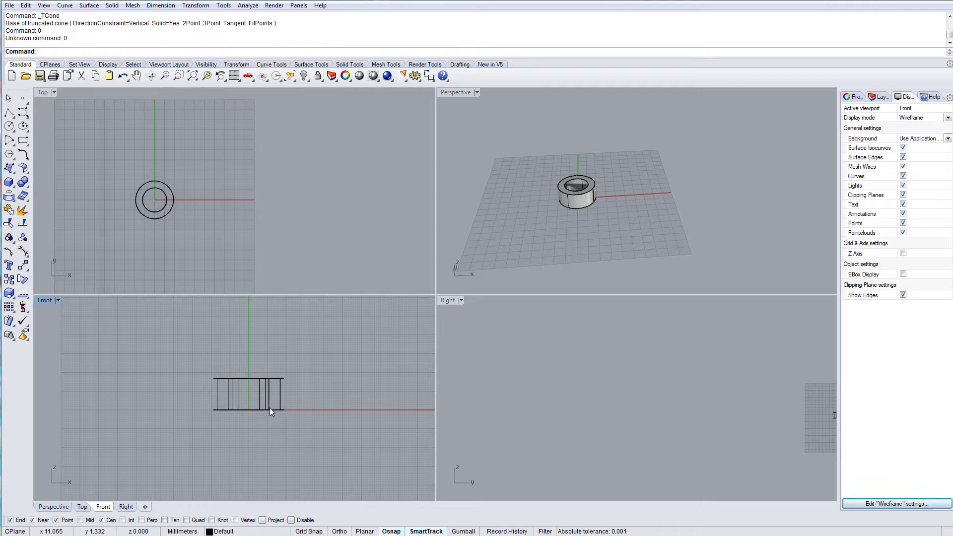
key(Return)
text(0)
key(Return)
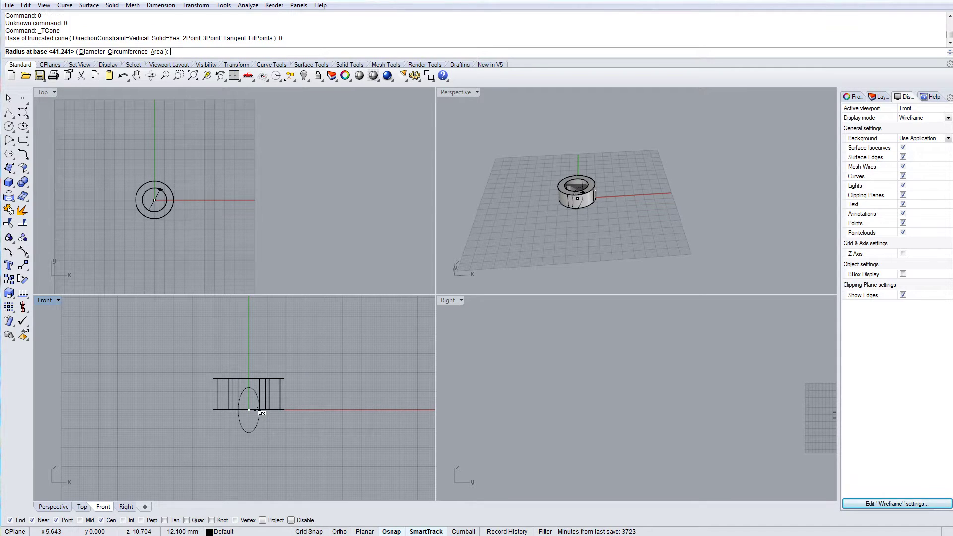
scroll(308, 403, up, 6)
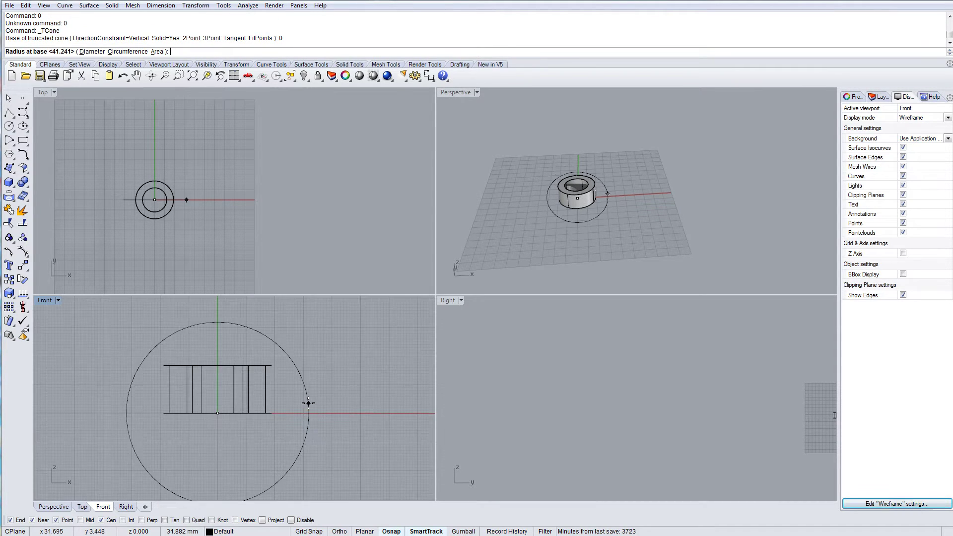
right_drag(265, 415, 347, 411)
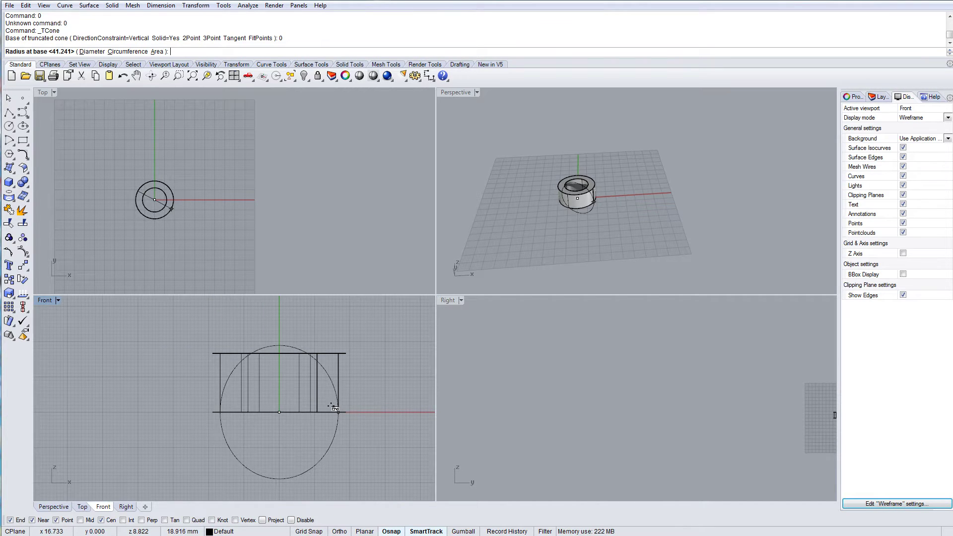
scroll(297, 414, up, 4)
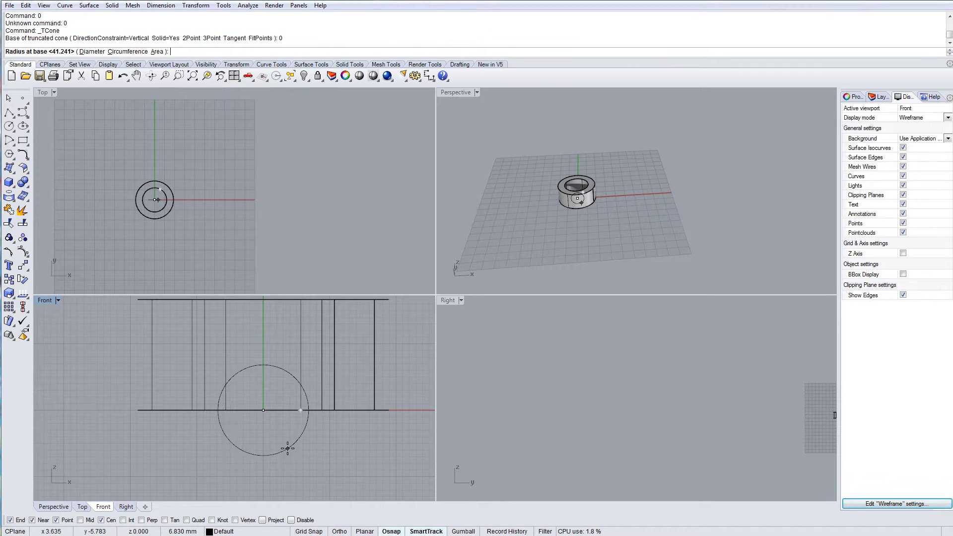
click(289, 452)
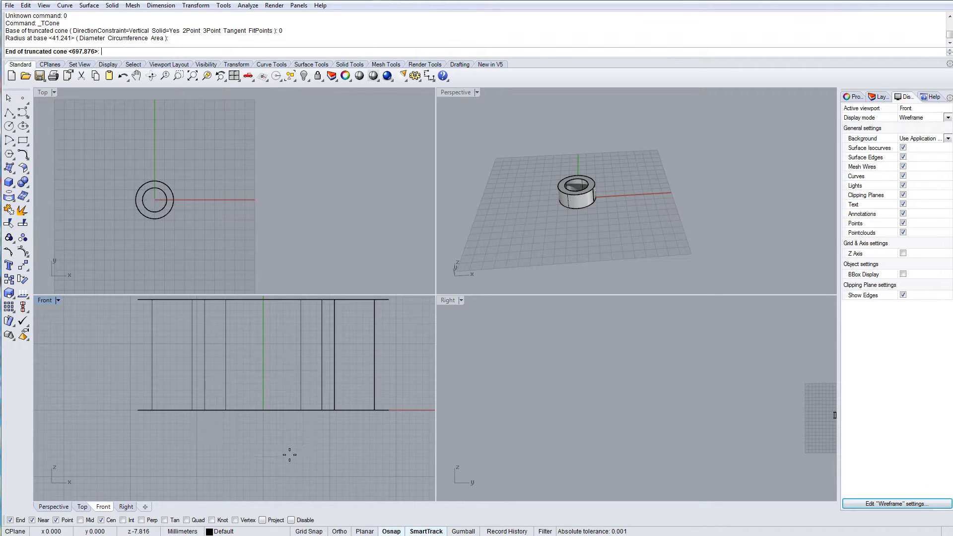
key(ctrl+z)
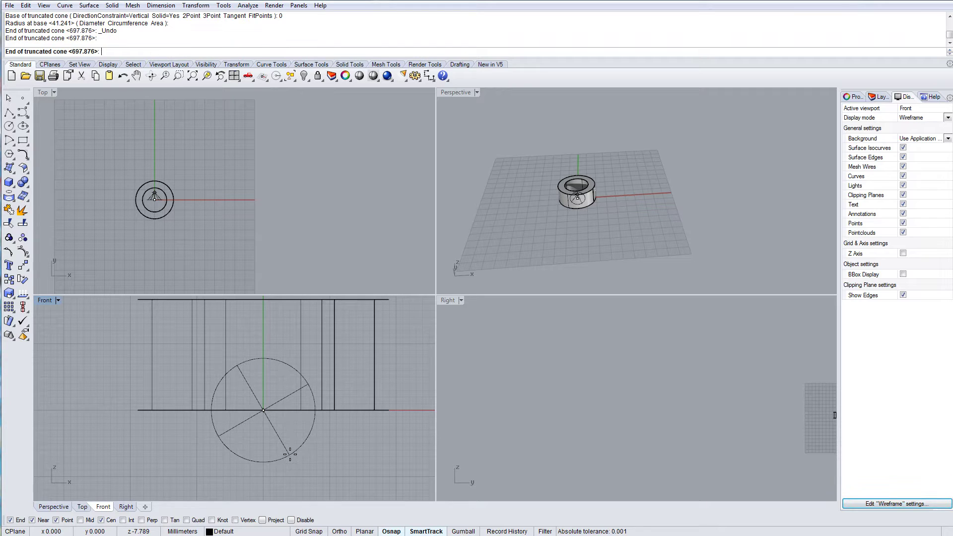
key(Escape)
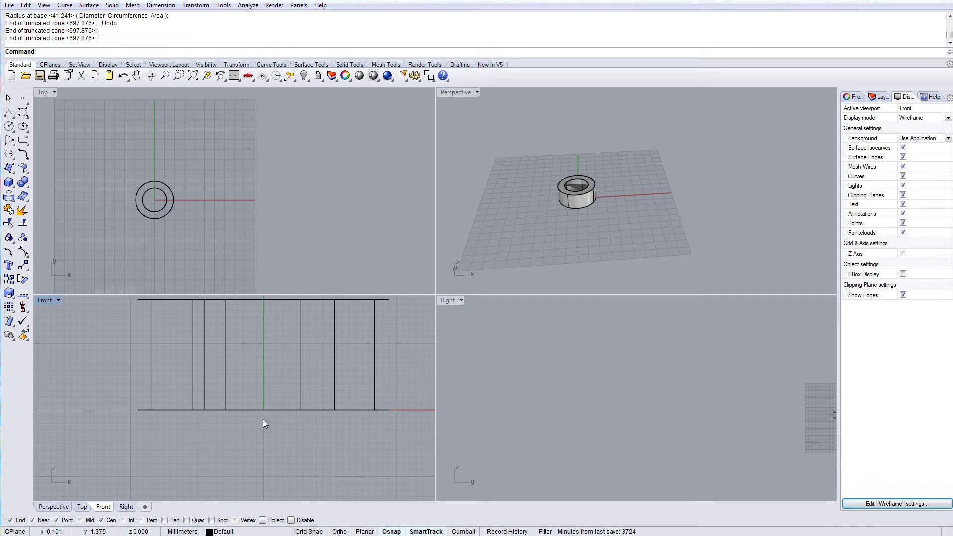
- Begin a truncated cone at the origin (0), setting its base circle in the Right view with a radius of about 7 mm
key(Return)
text(0)
key(Return)
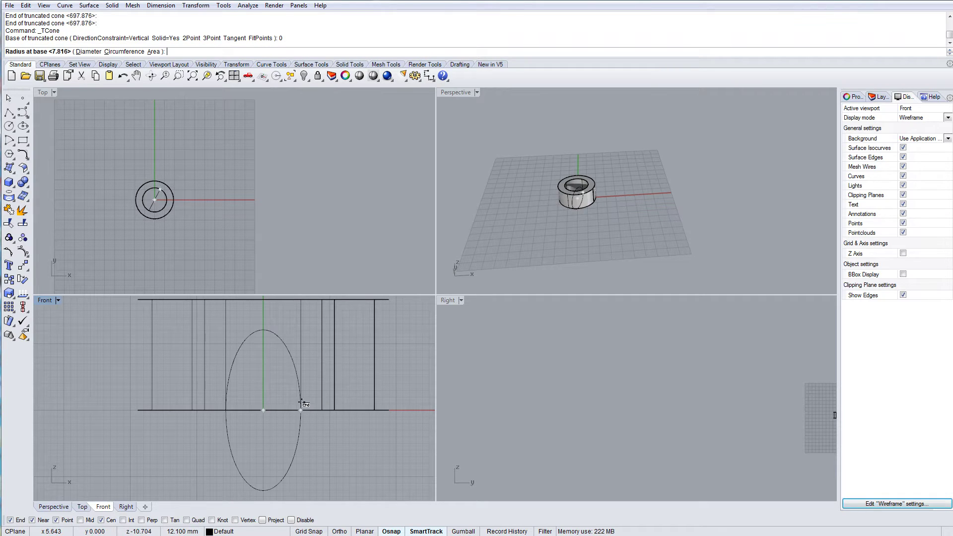
scroll(301, 403, up, 4)
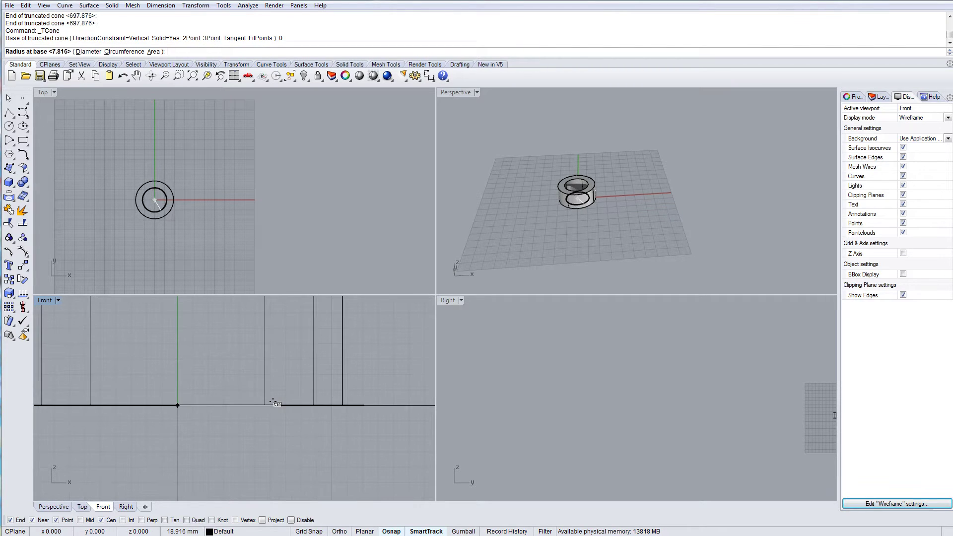
scroll(273, 402, down, 2)
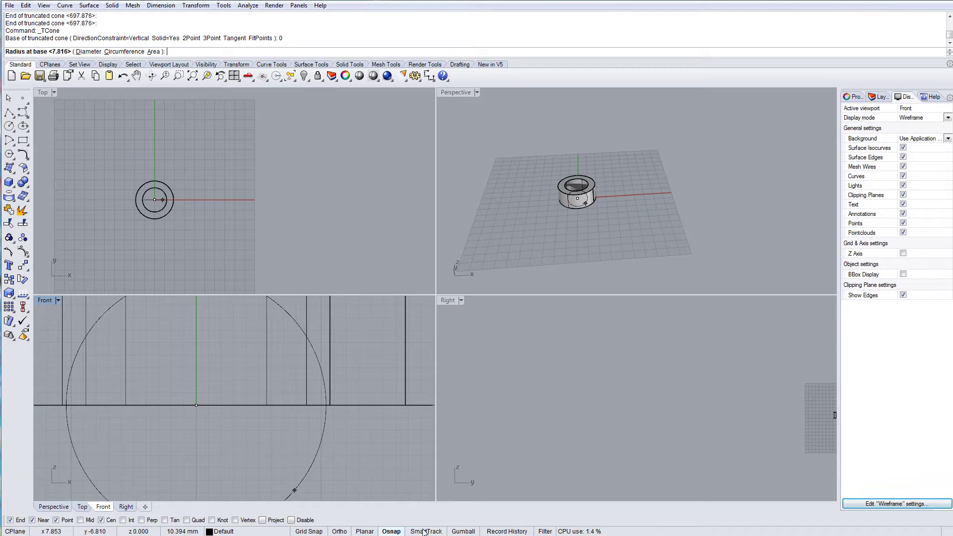
scroll(273, 406, down, 3)
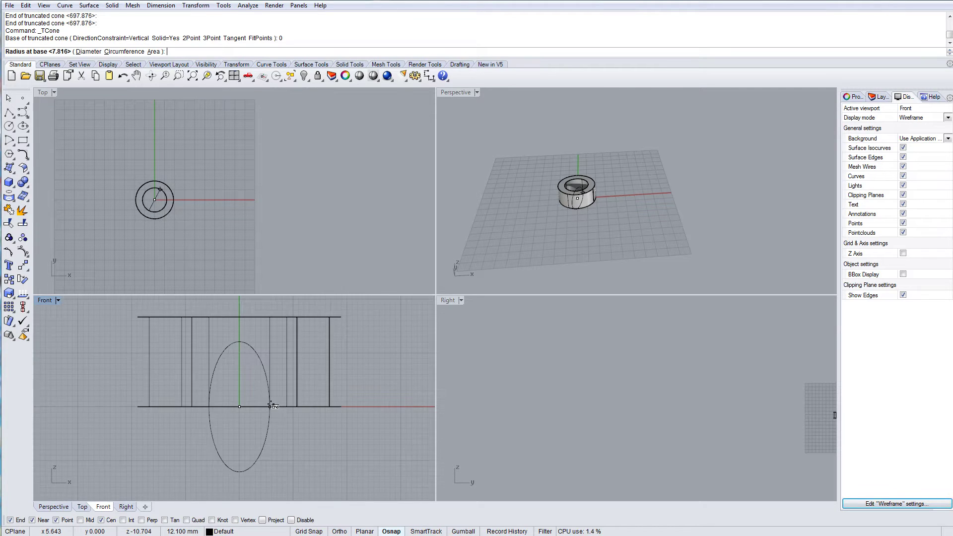
key(shift)
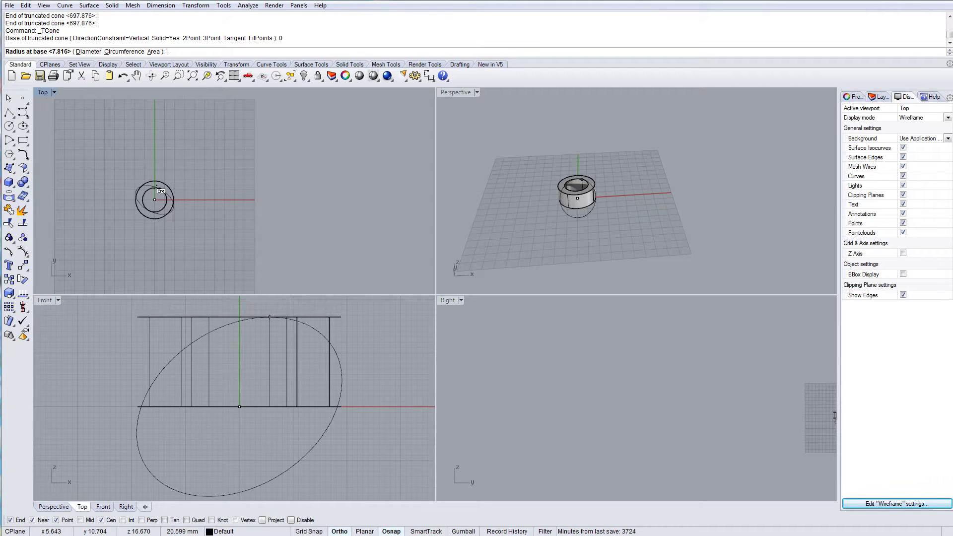
scroll(158, 200, up, 5)
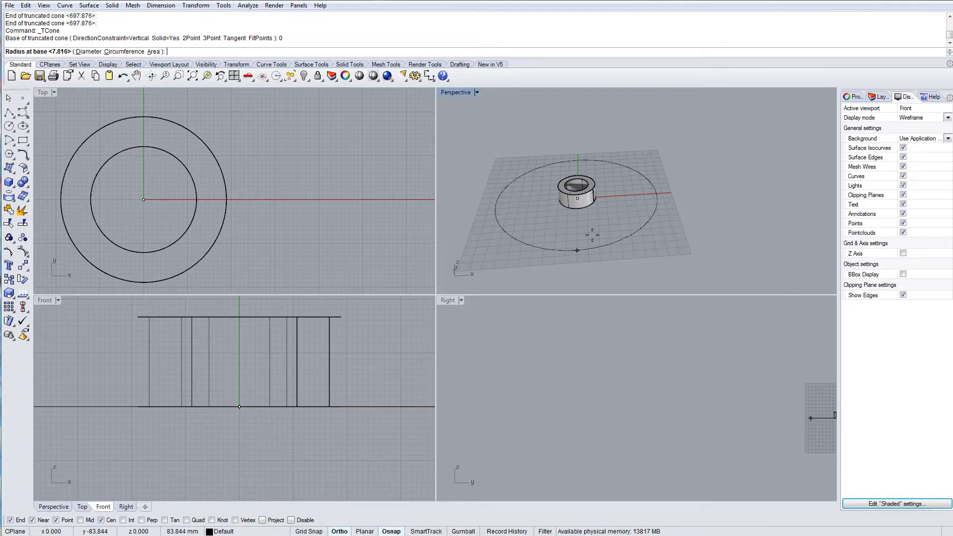
scroll(724, 437, down, 7)
right_drag(797, 431, 690, 433)
scroll(682, 433, up, 10)
scroll(614, 422, up, 12)
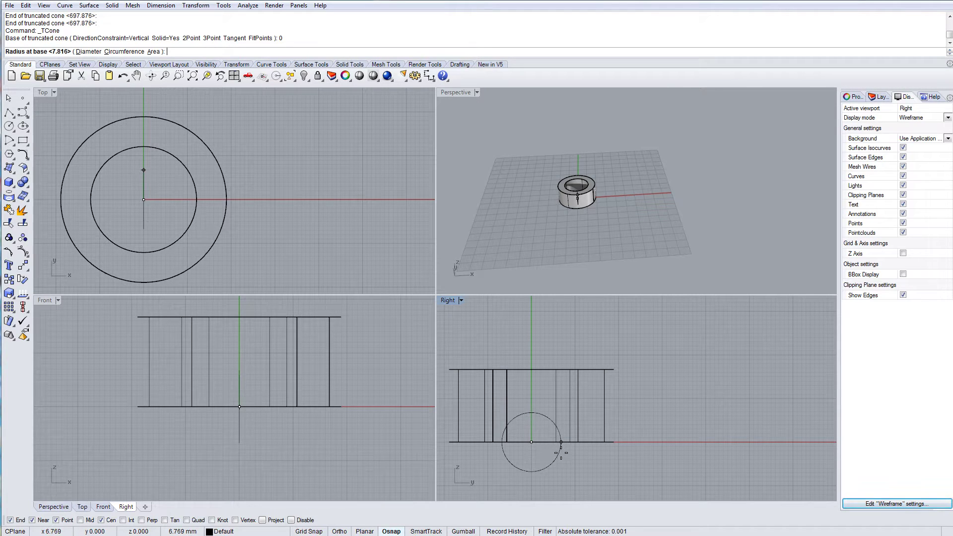
click(561, 452)
- Extend the truncated cone about 150 mm along the negative X axis and finish it with a smaller top radius
scroll(222, 374, down, 3)
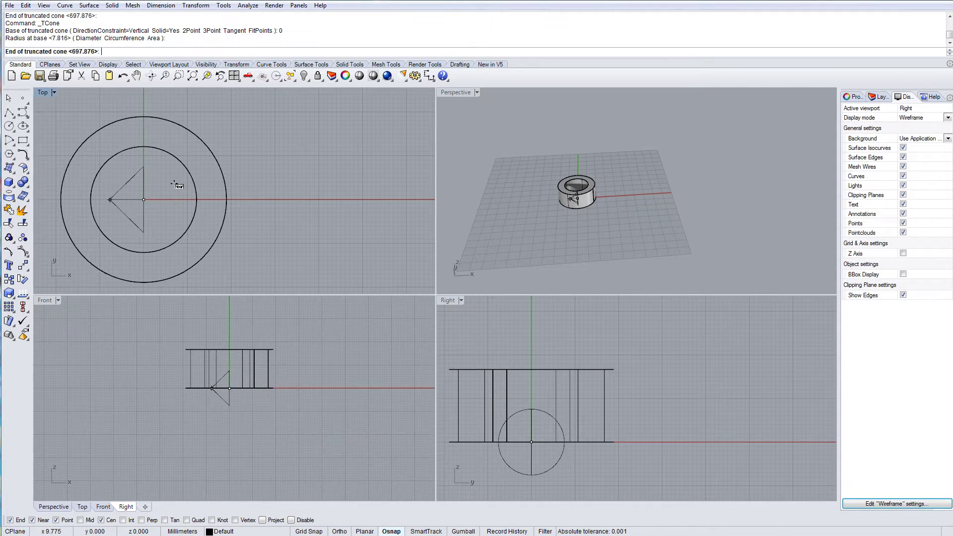
scroll(159, 196, down, 8)
right_drag(160, 197, 354, 233)
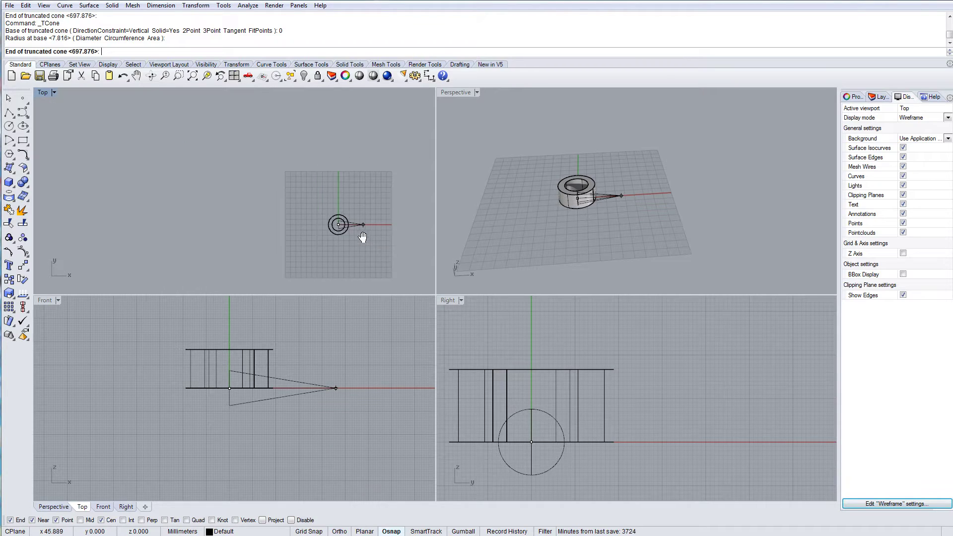
click(259, 226)
scroll(259, 225, up, 6)
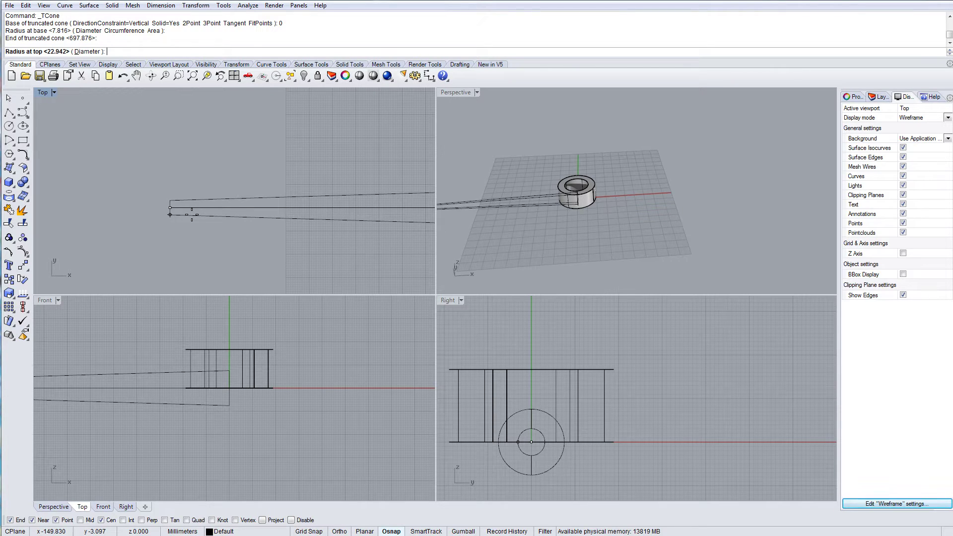
click(191, 217)
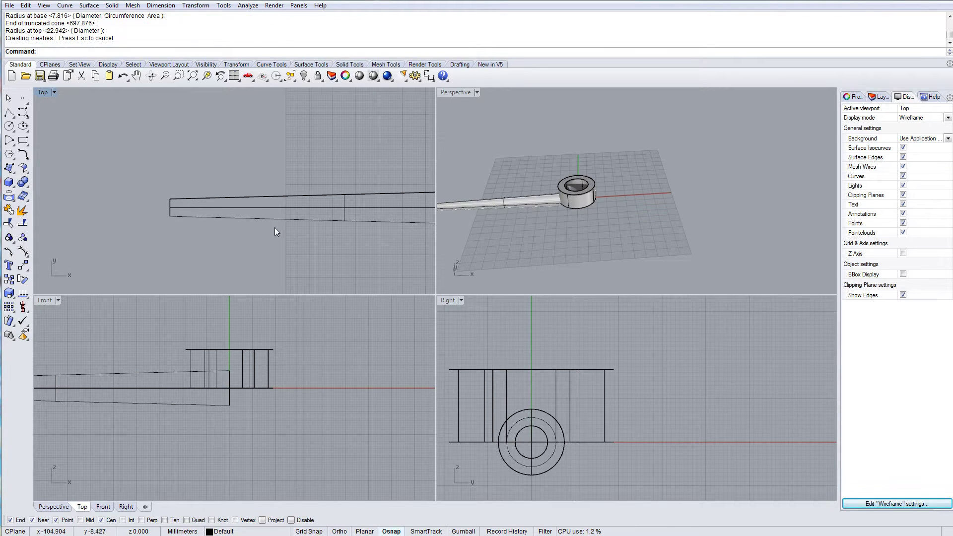
- Flatten the truncated cone with Scale1D from the origin (0) along the Y direction to about a quarter of its width
scroll(275, 228, down, 6)
mouse_move(543, 227)
right_down()
mouse_move(545, 166)
mouse_move(546, 193)
right_up()
scroll(638, 201, down, 3)
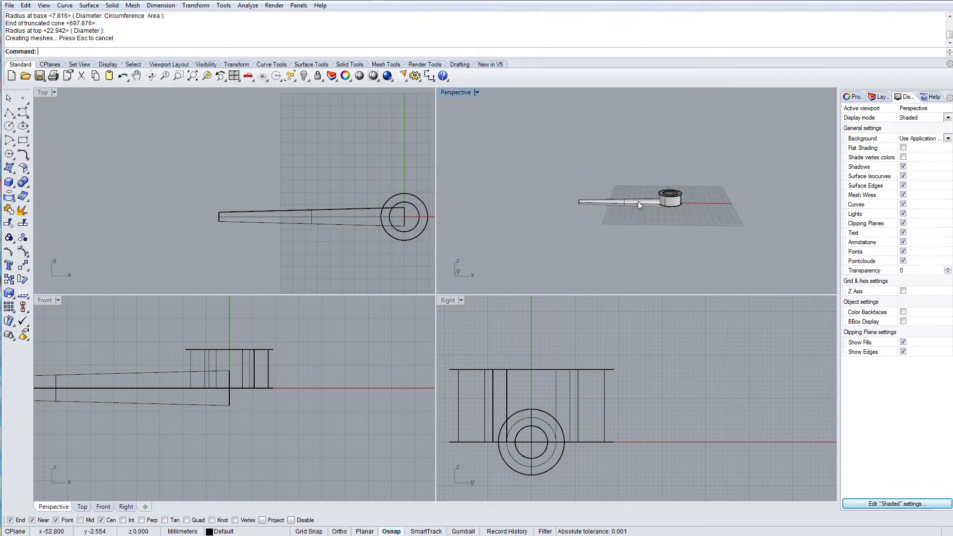
scroll(659, 216, up, 6)
scroll(680, 210, up, 3)
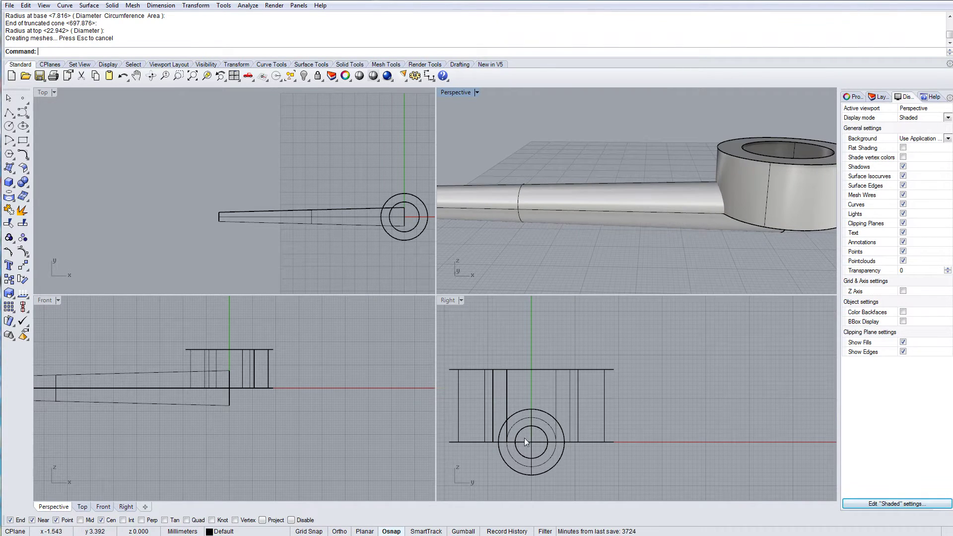
click(528, 467)
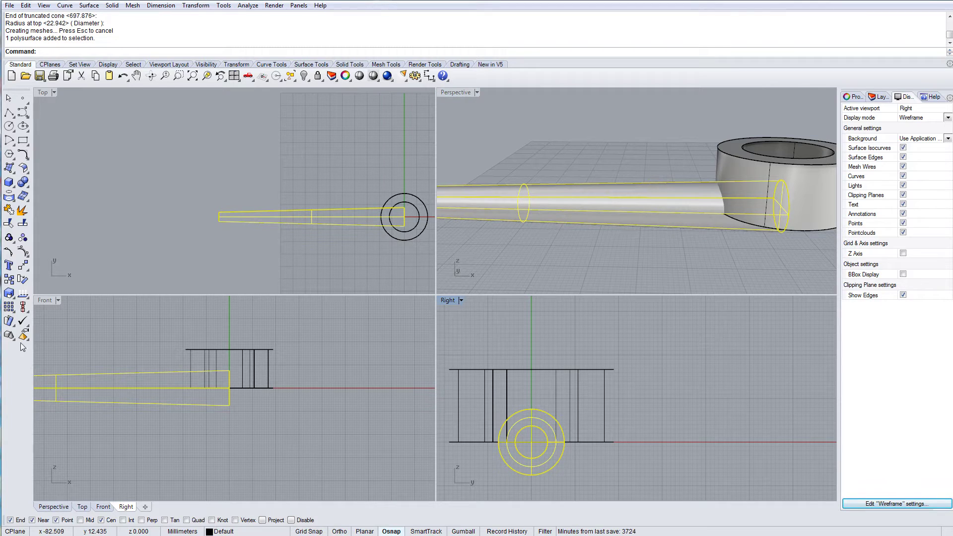
click(12, 295)
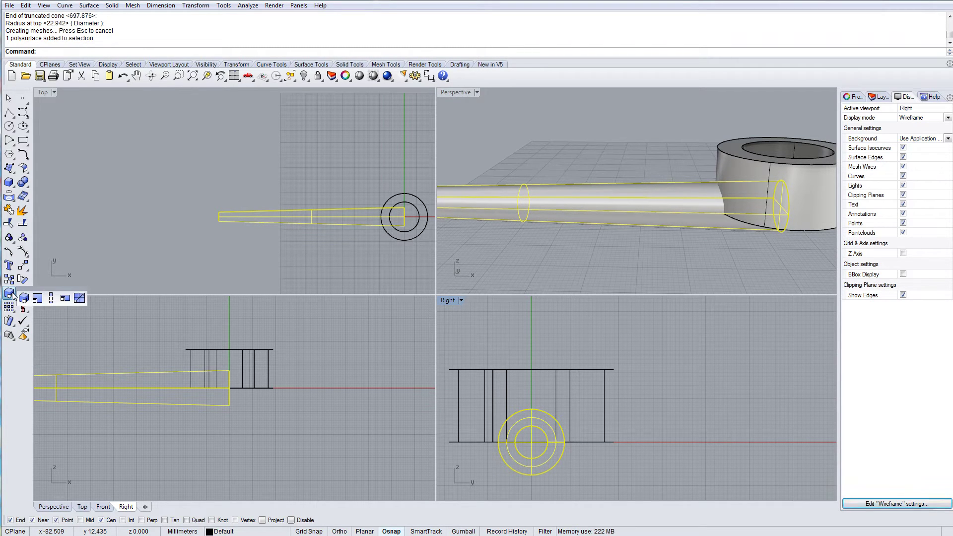
click(53, 299)
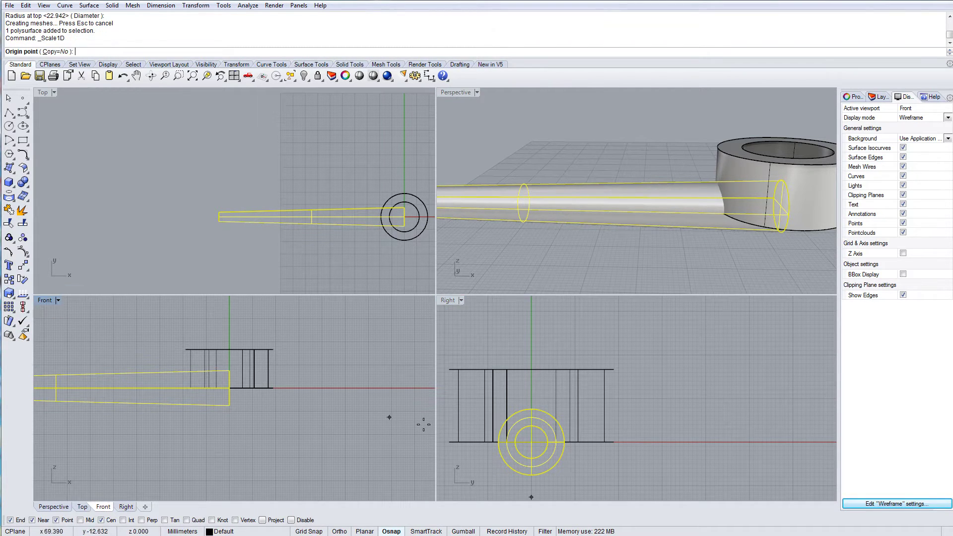
text(0)
key(Return)
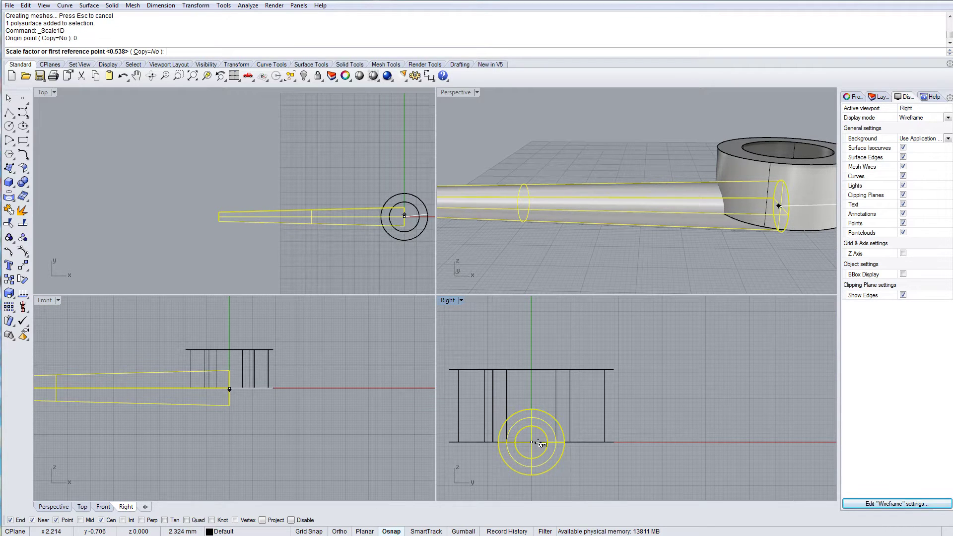
click(720, 442)
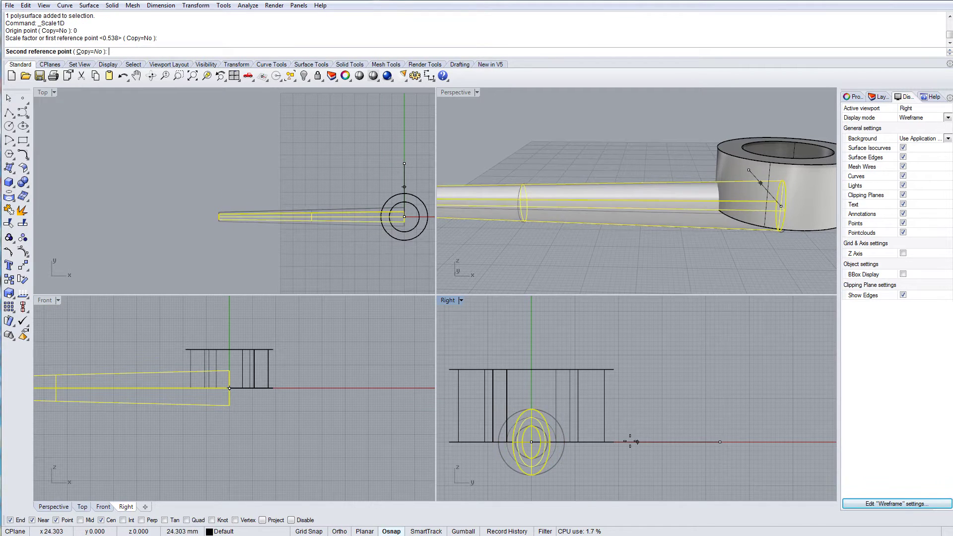
click(581, 455)
- Move the flattened cone outward along the negative X axis until its wide end sits within the tube's wall
mouse_move(659, 254)
right_down()
mouse_move(764, 262)
mouse_move(797, 209)
mouse_move(654, 263)
mouse_move(556, 259)
mouse_move(673, 263)
right_up()
right_drag(763, 259, 655, 225)
scroll(652, 216, up, 5)
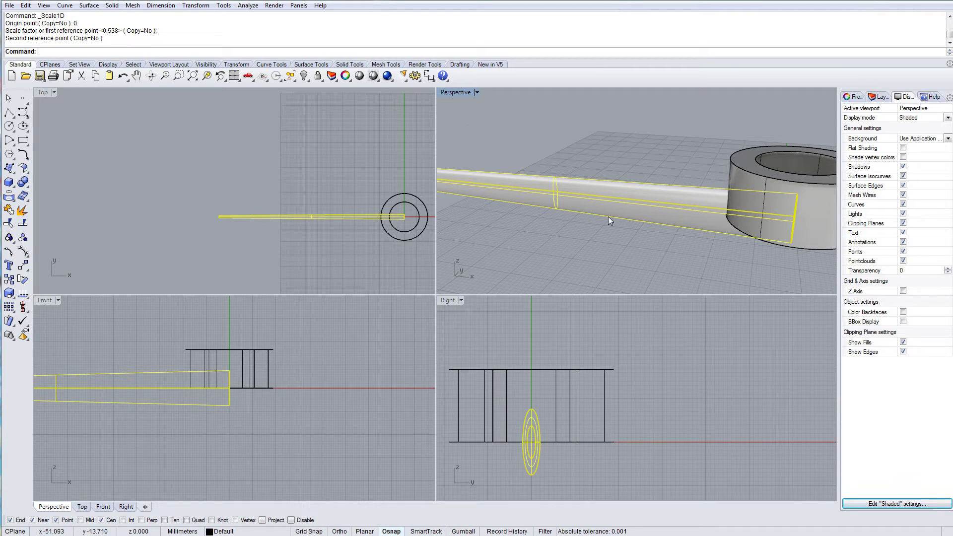
scroll(573, 208, down, 5)
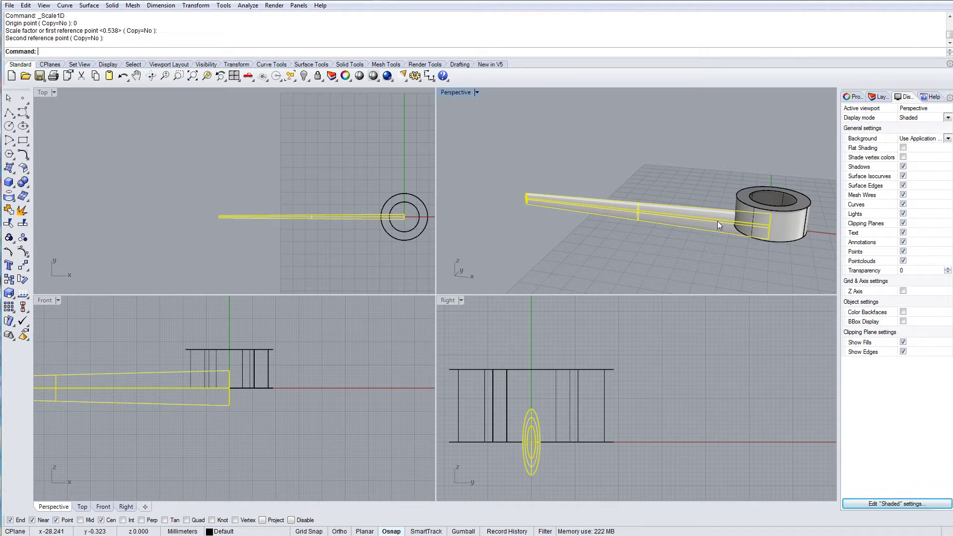
scroll(379, 223, up, 5)
drag(378, 220, 338, 224)
key(Escape)
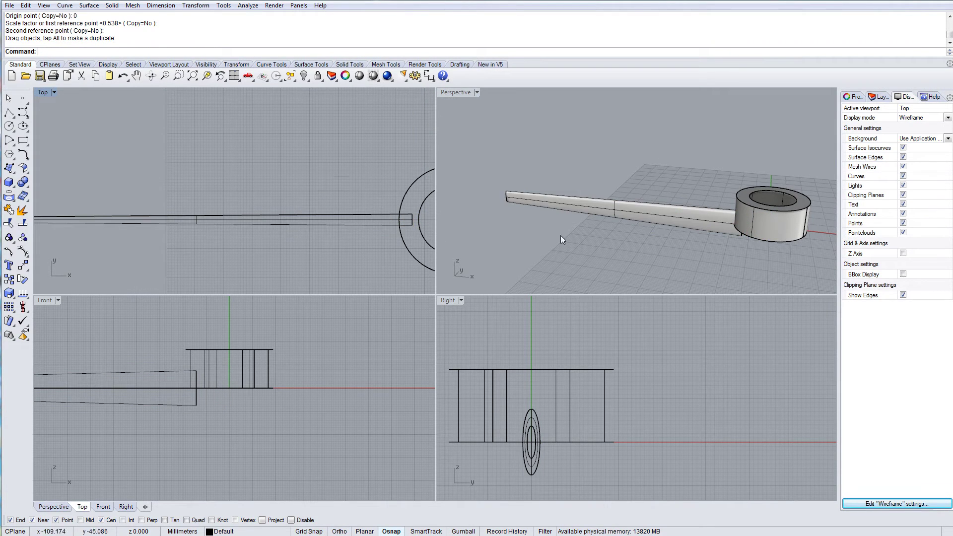
- Begin a Twist on the flattened cone with its axis running from the wide end's centre to the narrow end's centre
scroll(609, 234, down, 2)
right_drag(255, 400, 367, 377)
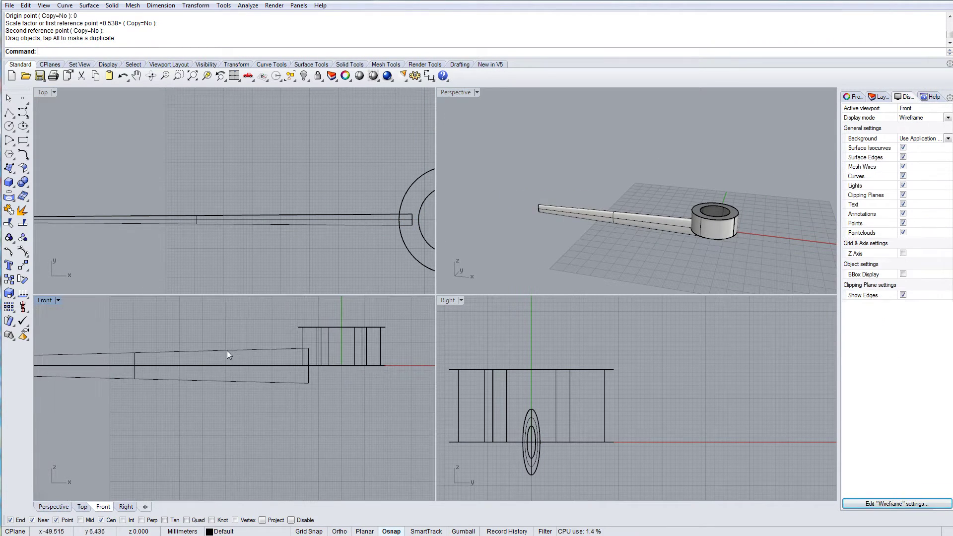
click(229, 350)
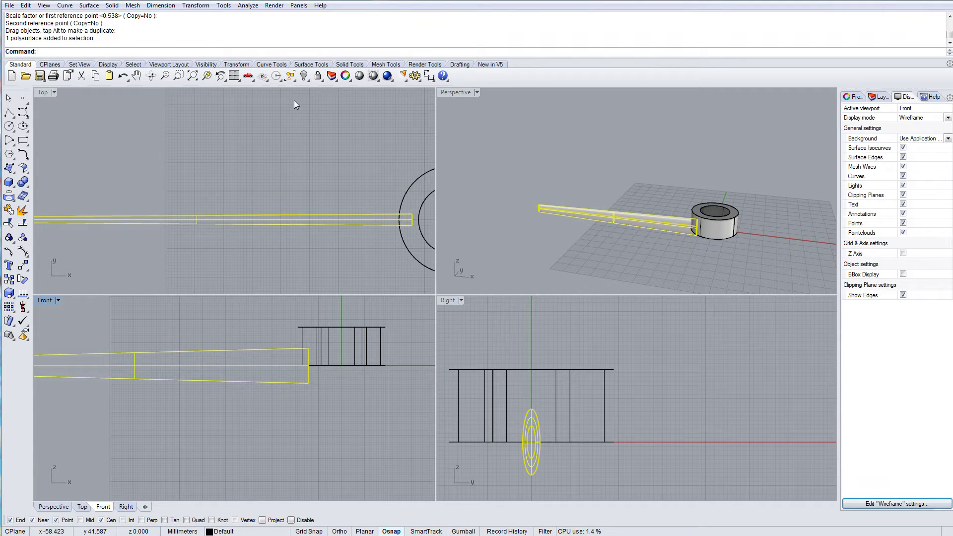
click(244, 65)
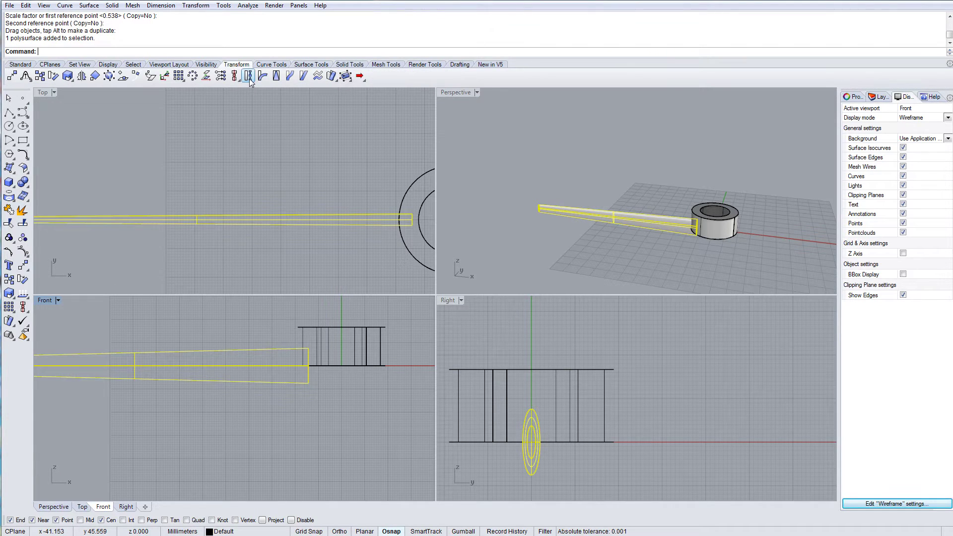
click(248, 75)
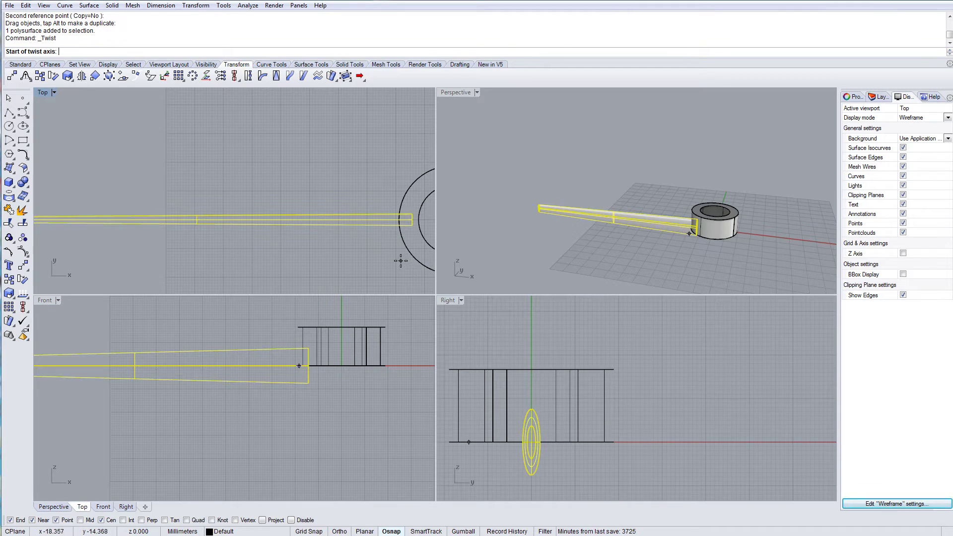
scroll(482, 265, up, 2)
scroll(521, 347, up, 10)
right_drag(560, 448, 579, 341)
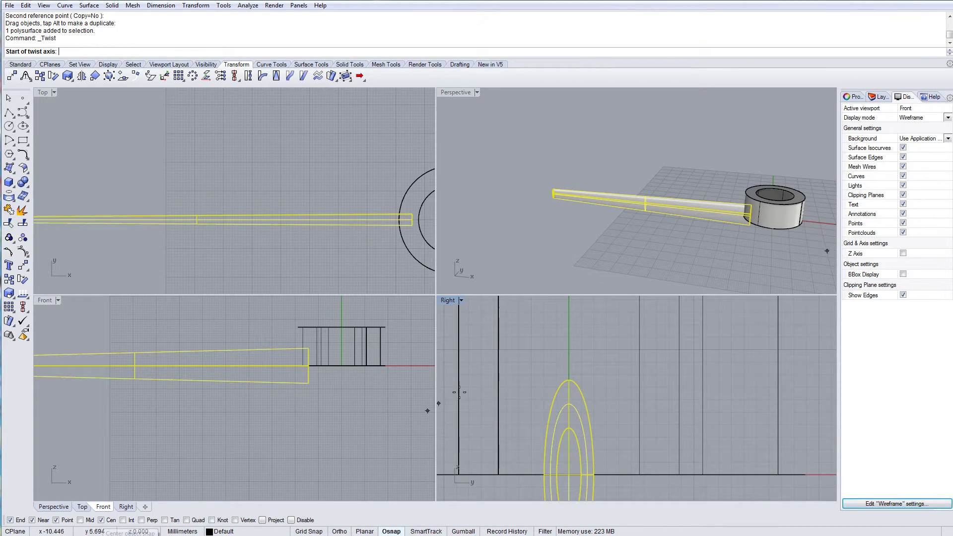
click(582, 405)
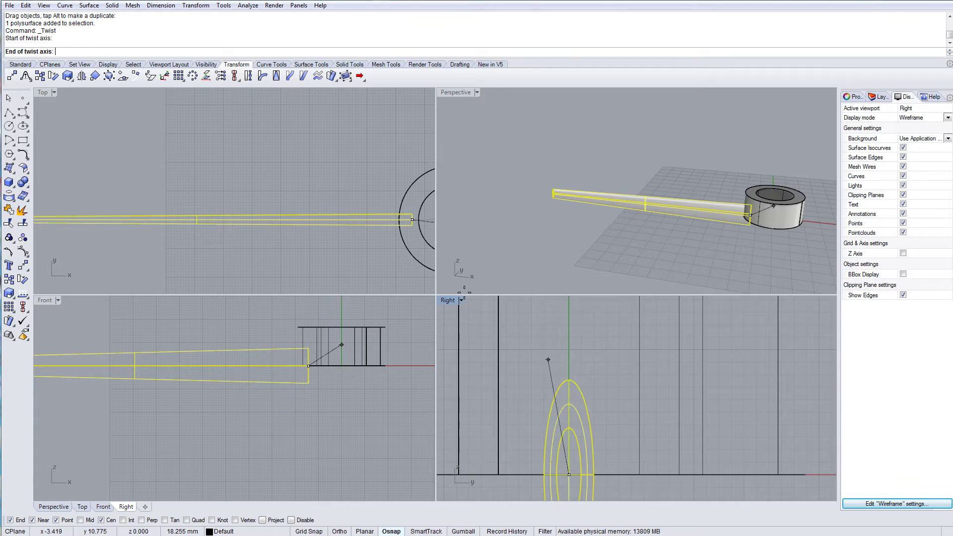
scroll(124, 215, down, 2)
right_drag(124, 215, 273, 222)
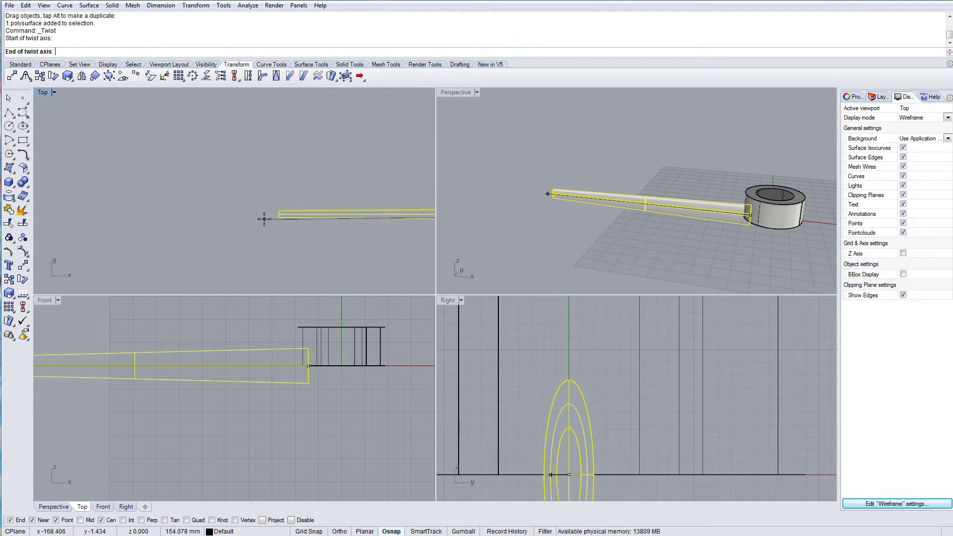
scroll(278, 217, up, 5)
click(277, 208)
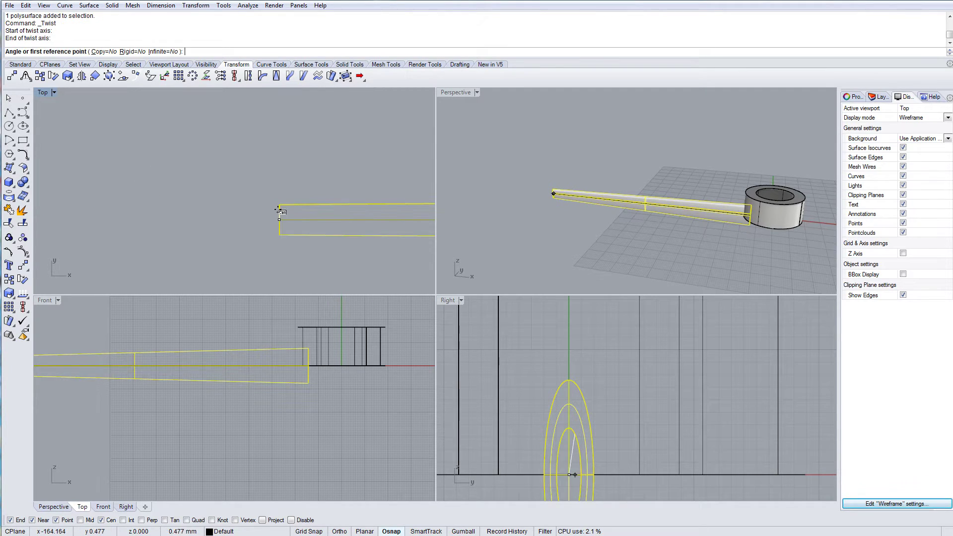
- Twist the flattened cone by about 40 degrees around its axis, setting both angle reference points in the Right view
scroll(231, 390, down, 5)
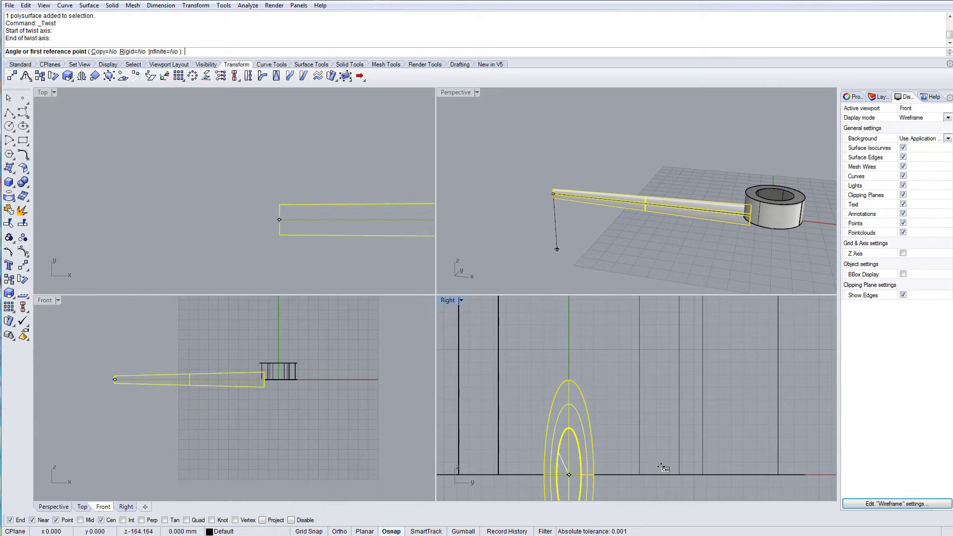
scroll(664, 470, down, 5)
right_drag(686, 480, 631, 413)
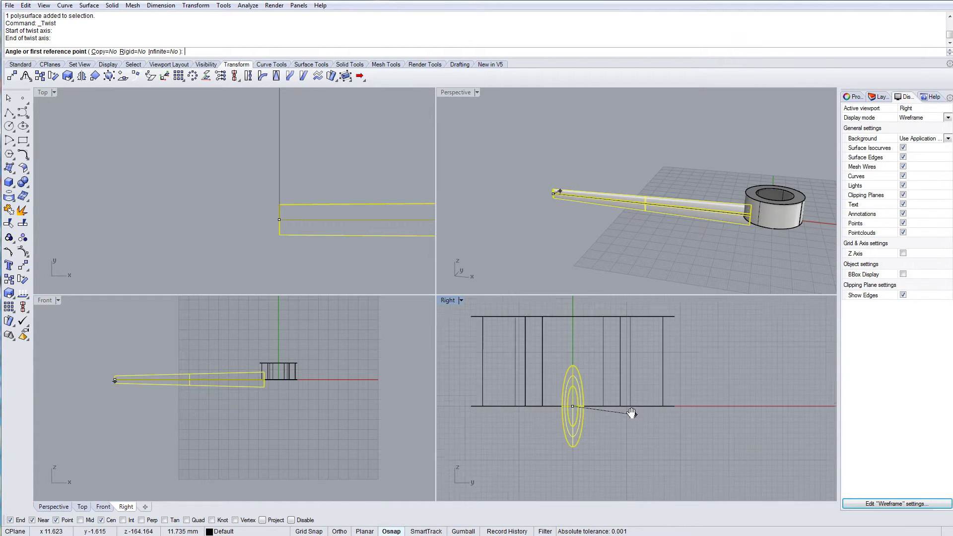
click(665, 403)
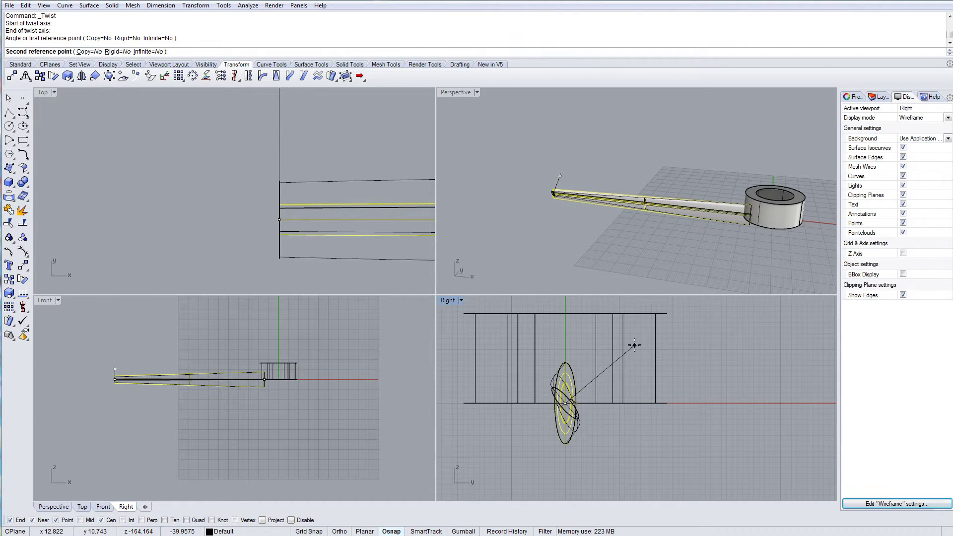
click(634, 345)
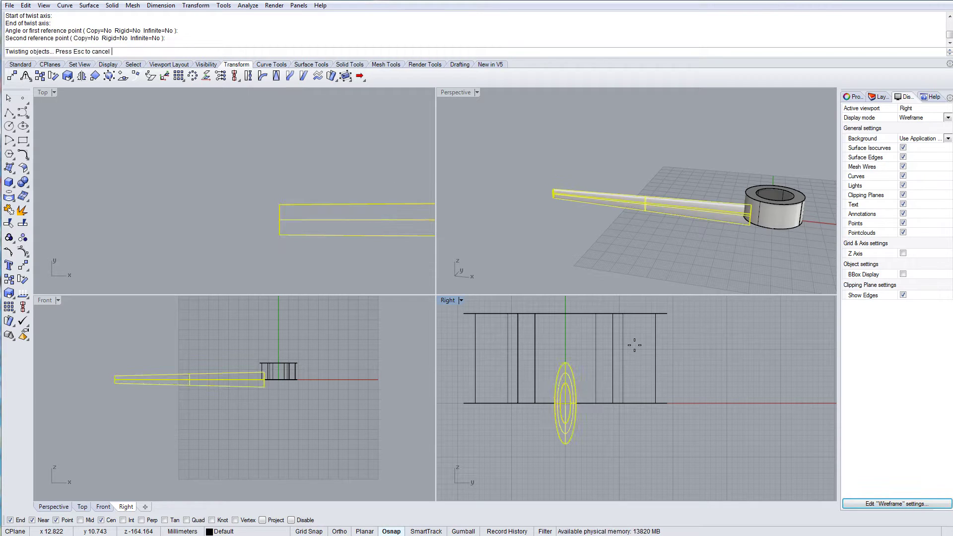
click(610, 234)
right_drag(610, 234, 702, 254)
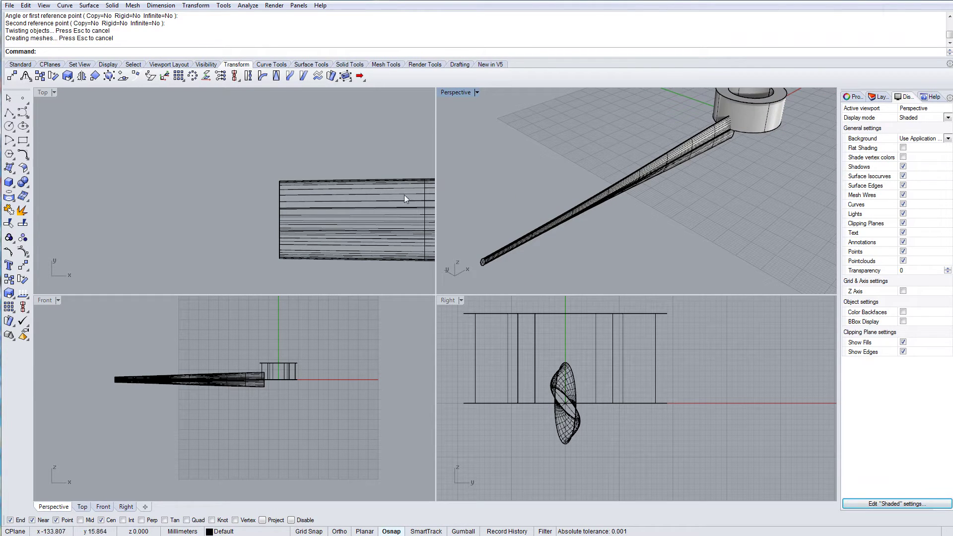
- Raise the twisted blade in the Front view until its wide end fits within the tube's height
scroll(246, 352, up, 5)
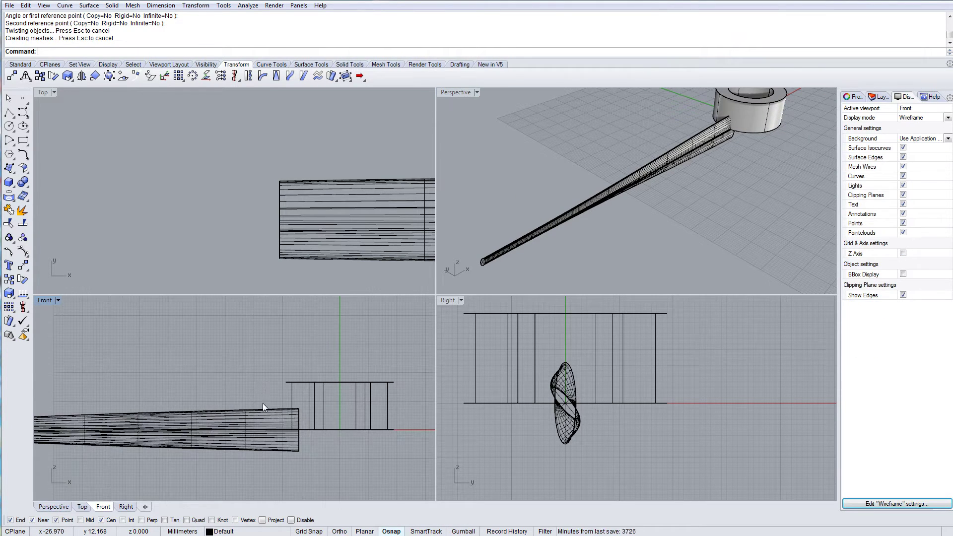
drag(263, 433, 275, 402)
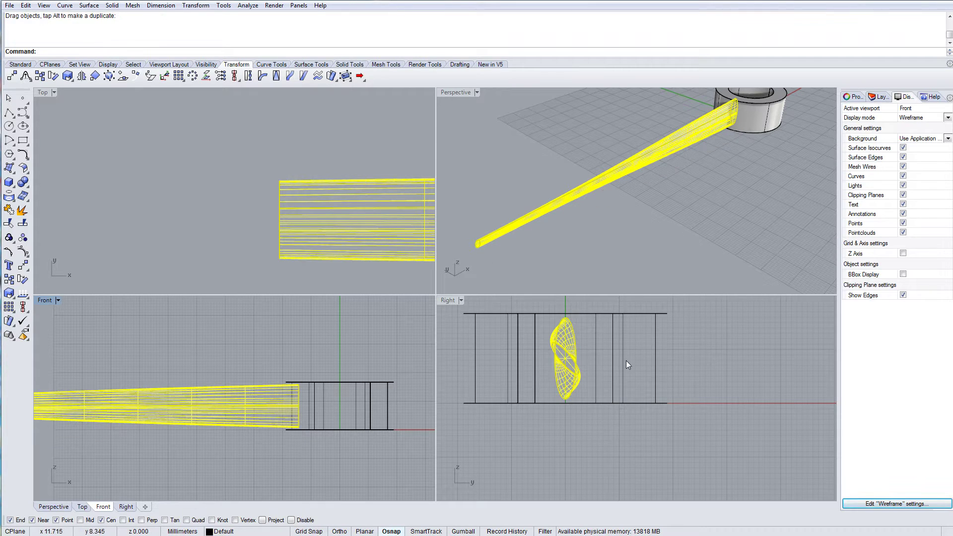
scroll(561, 333, up, 5)
mouse_move(735, 113)
right_down()
mouse_move(732, 135)
mouse_move(661, 114)
mouse_move(602, 204)
mouse_move(455, 97)
right_up()
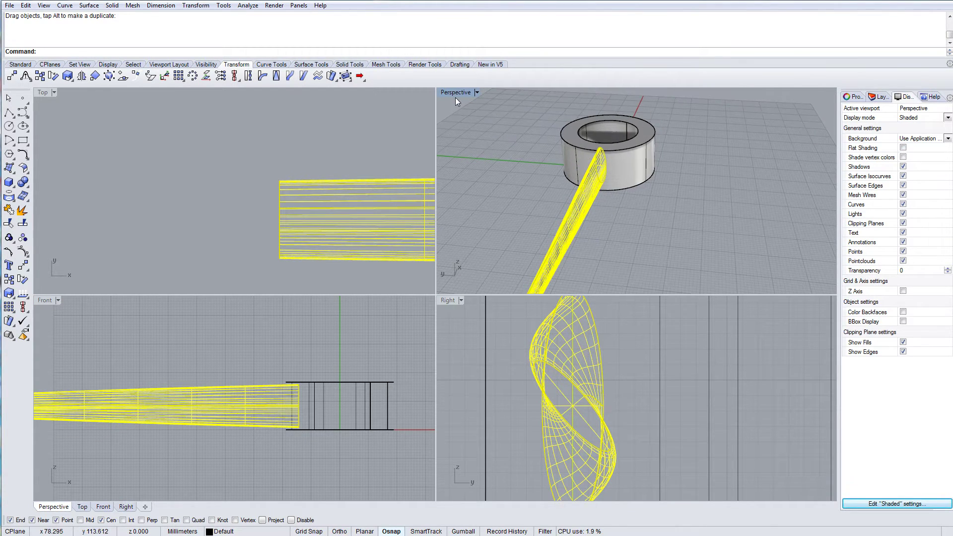
click(510, 179)
scroll(606, 180, up, 7)
right_drag(609, 182, 664, 184)
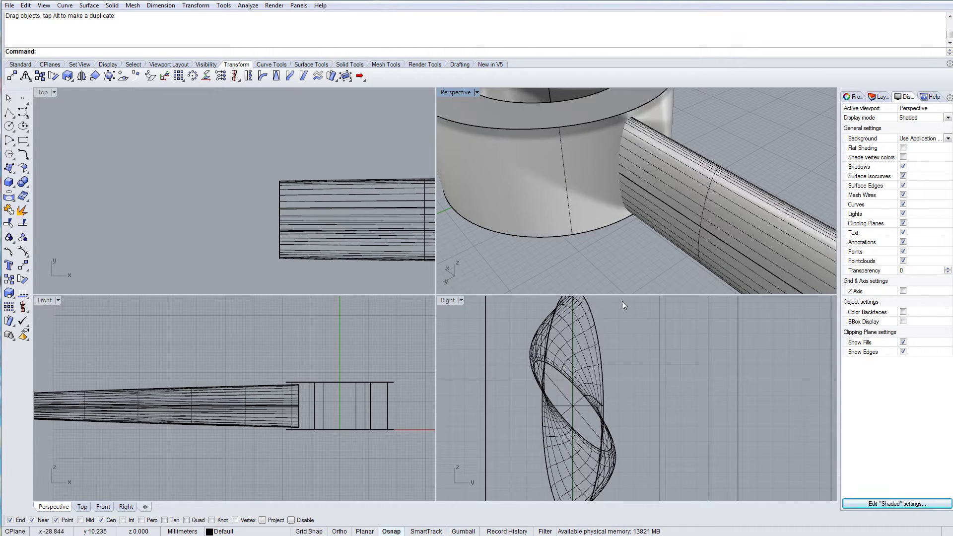
- Create a polar array of the blade around the origin (0) with 5 items over a 360-degree fill angle
right_drag(422, 262, 292, 237)
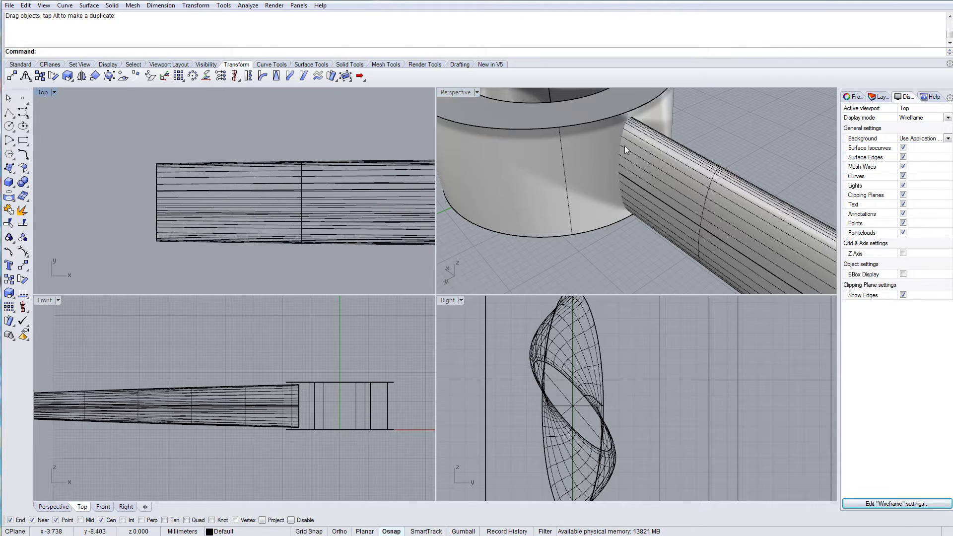
scroll(283, 240, down, 6)
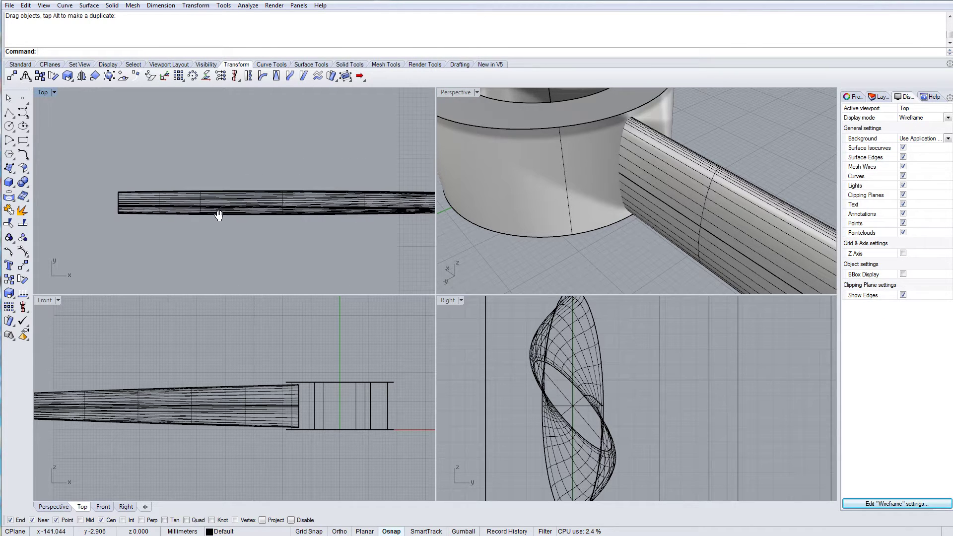
right_drag(307, 213, 159, 201)
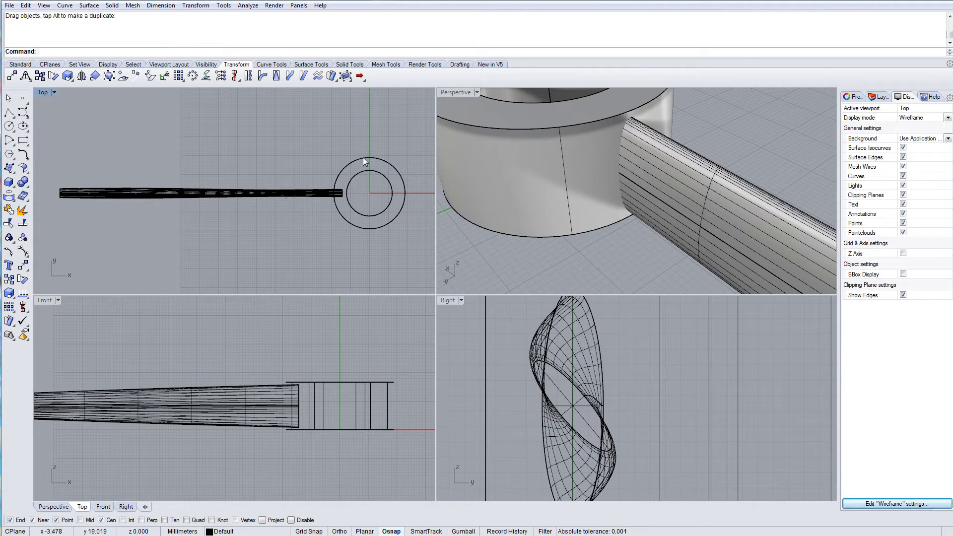
click(12, 309)
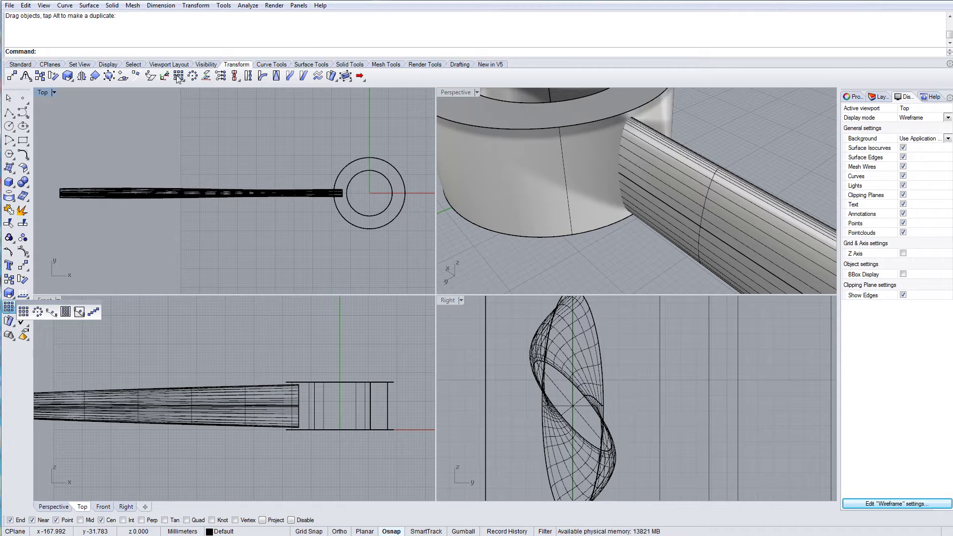
click(195, 76)
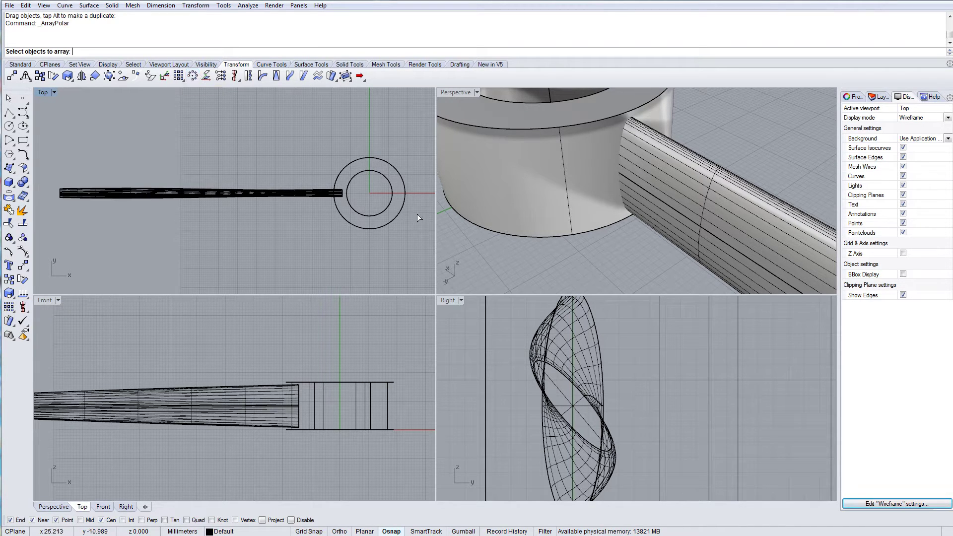
click(296, 191)
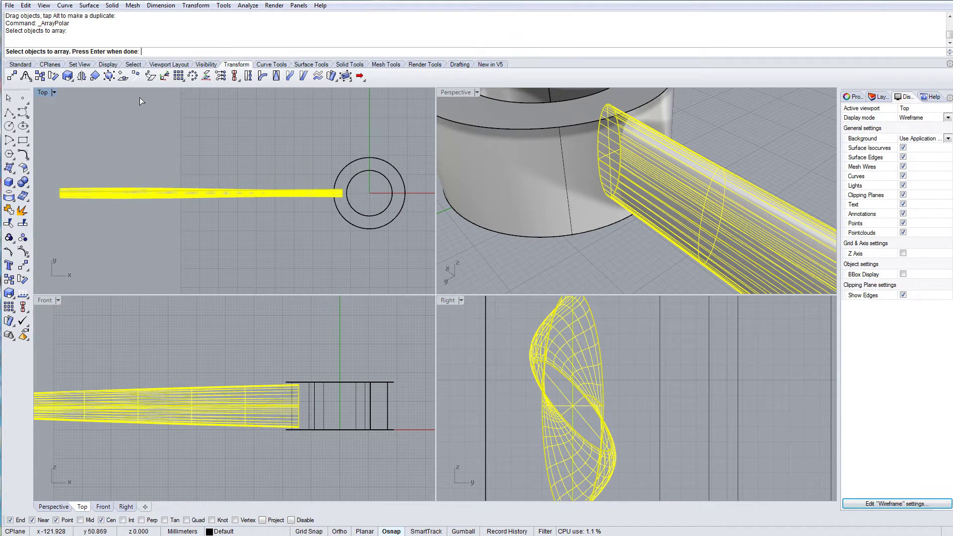
key(Return)
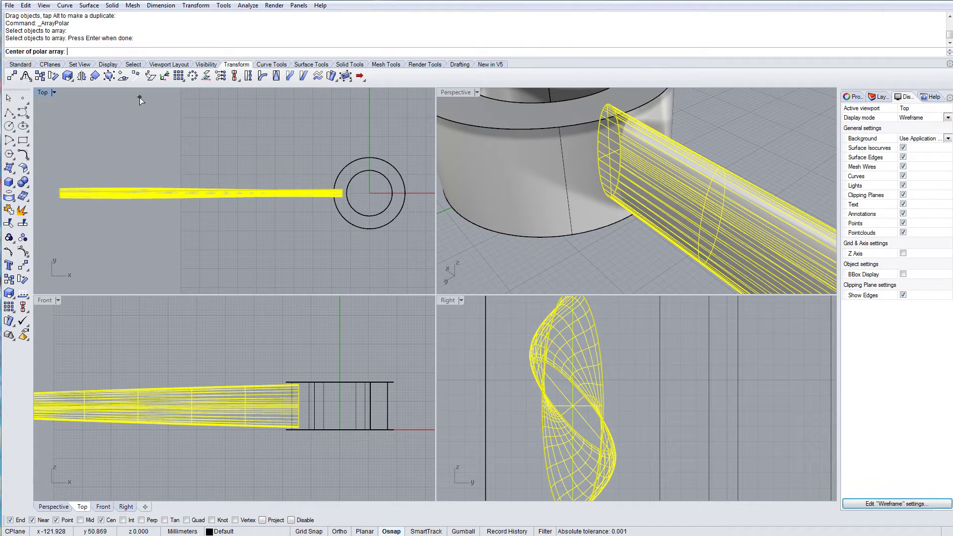
text(0)
key(Return)
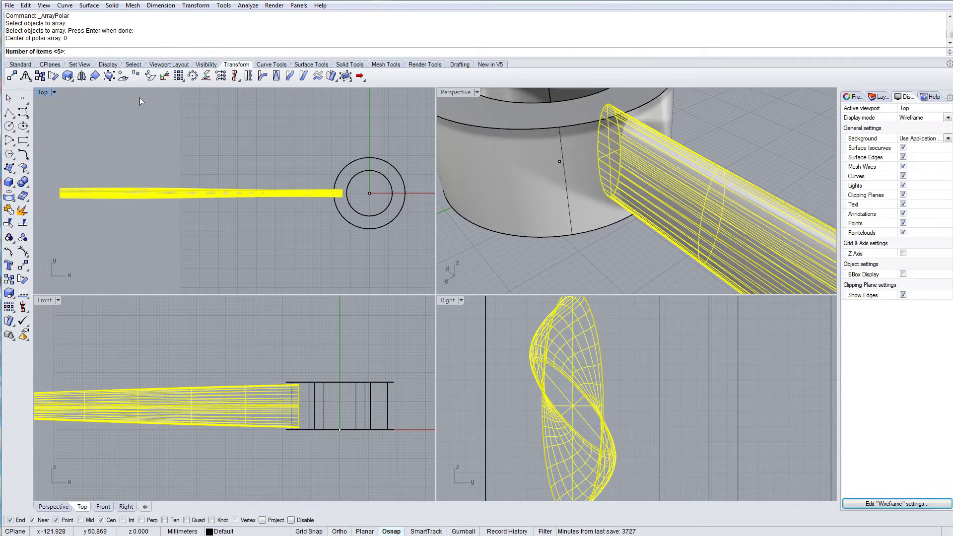
key(Return)
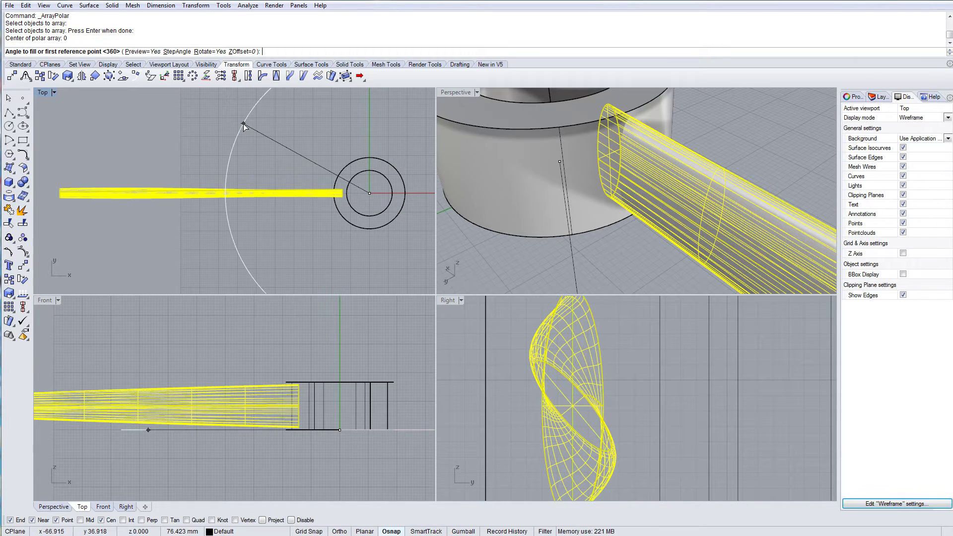
key(Return)
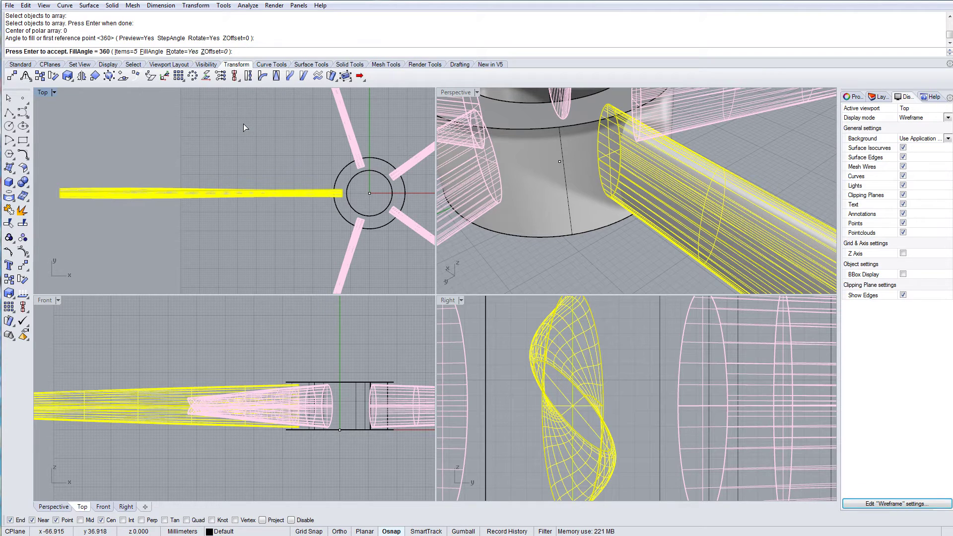
key(Return)
- Examine the arrayed blades around the hub in the Top and Perspective views
right_drag(253, 182, 159, 177)
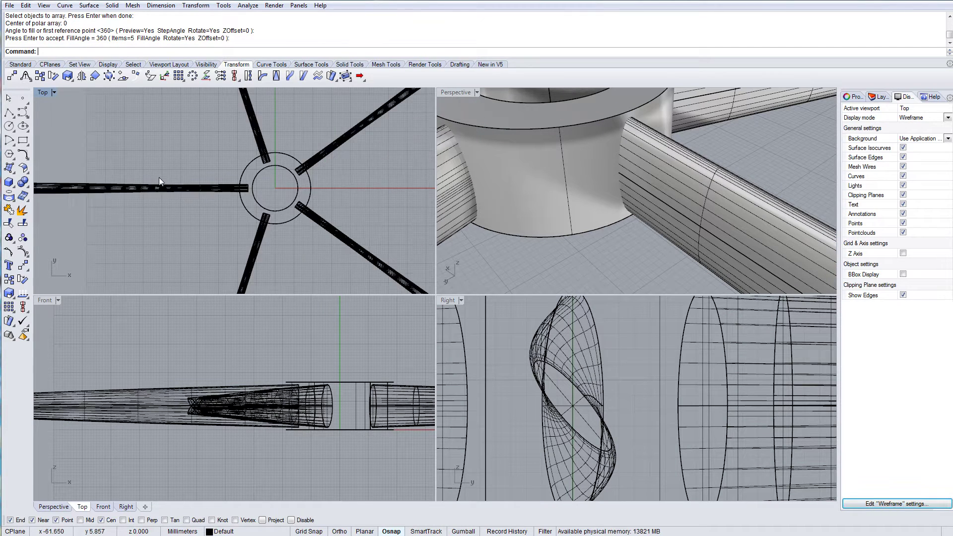
scroll(159, 178, down, 5)
scroll(576, 183, down, 6)
right_drag(576, 183, 630, 142)
scroll(582, 184, up, 8)
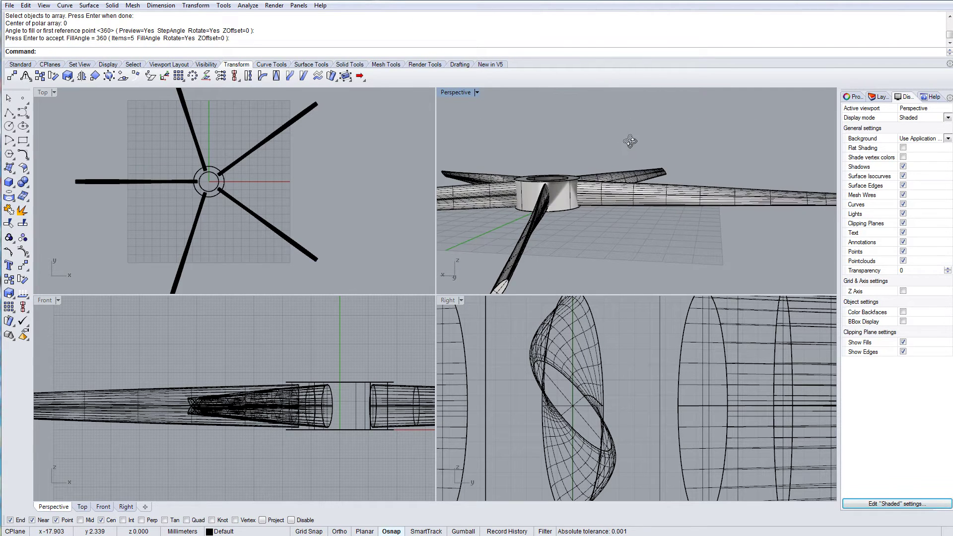
right_drag(552, 186, 627, 239)
scroll(541, 243, up, 5)
scroll(534, 192, down, 4)
scroll(627, 239, down, 4)
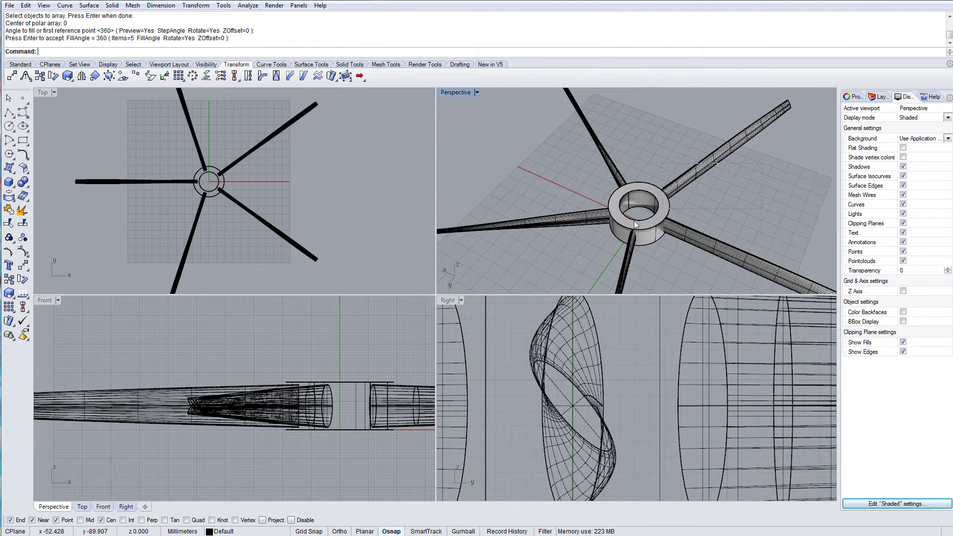
- Try a Boolean union of the hub and all five blades, and undo it
drag(634, 221, 508, 269)
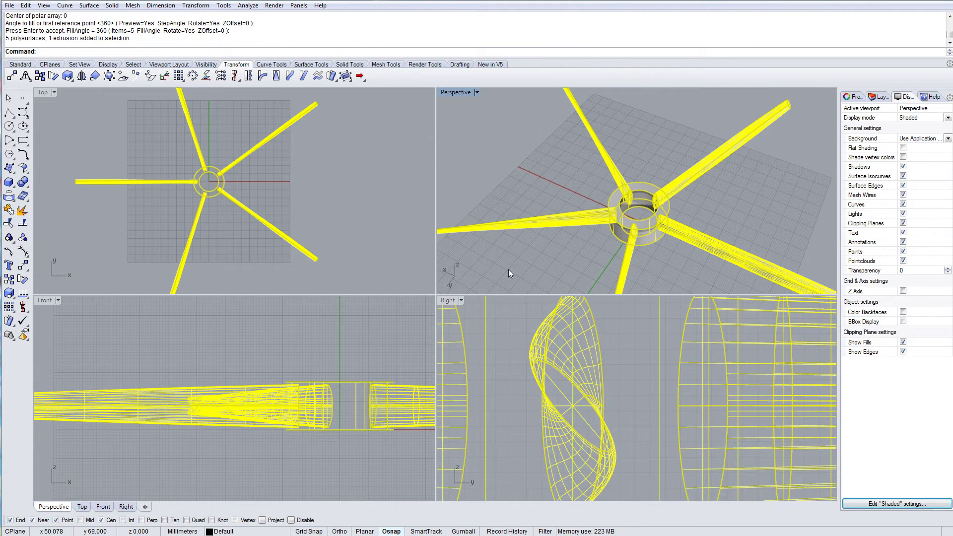
click(22, 182)
scroll(600, 216, up, 4)
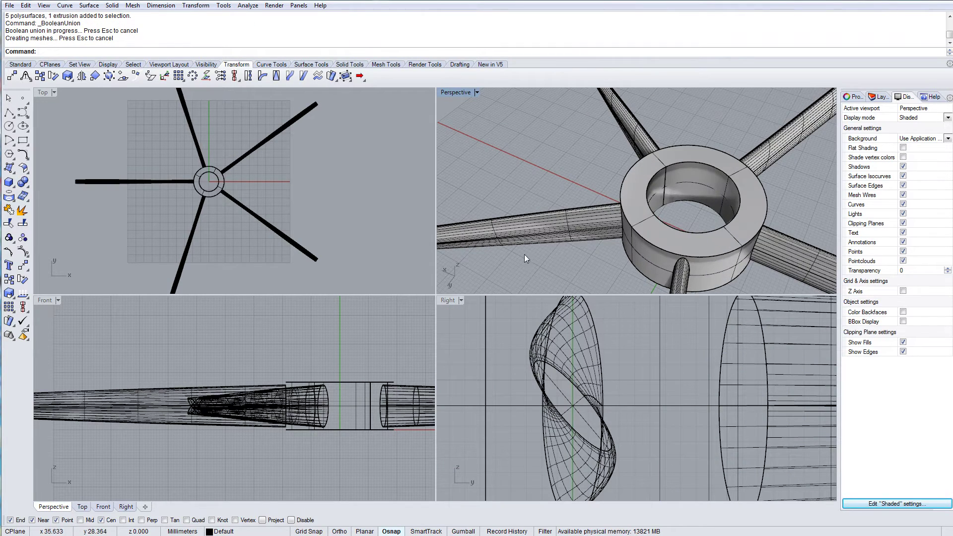
scroll(525, 254, up, 2)
scroll(433, 311, up, 2)
key(ctrl+z)
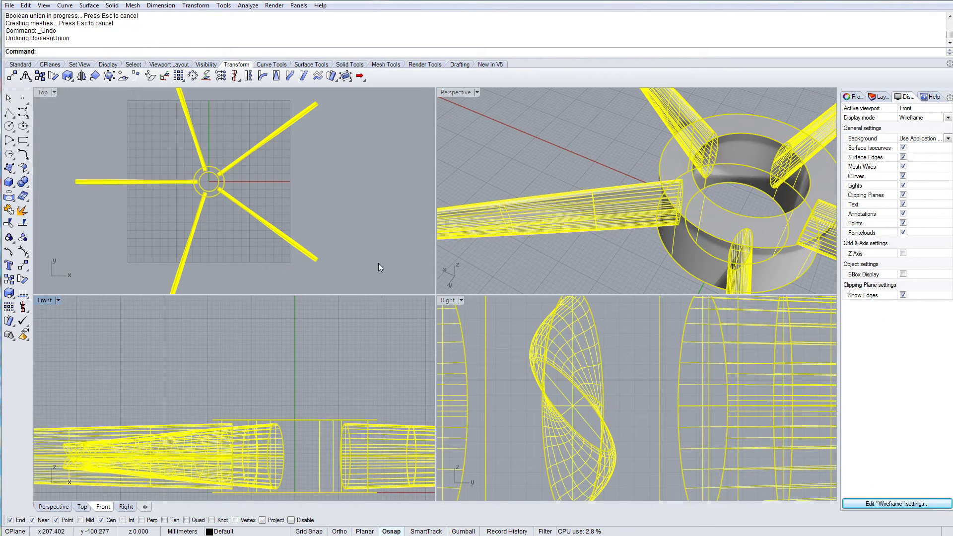
- Switch the Perspective view to X-Ray display and examine how far the blade ends reach into the hub wall
click(589, 150)
scroll(671, 189, up, 3)
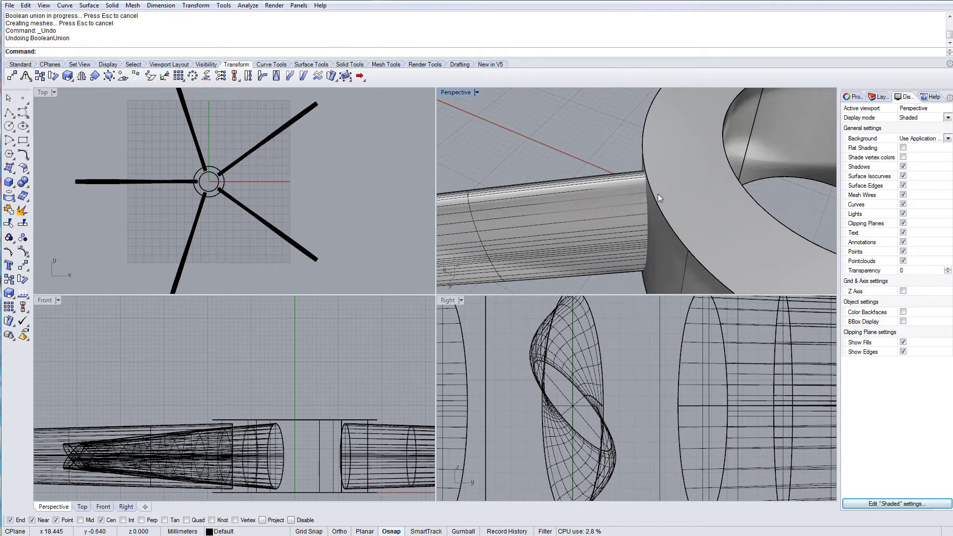
click(639, 197)
click(451, 107)
click(451, 92)
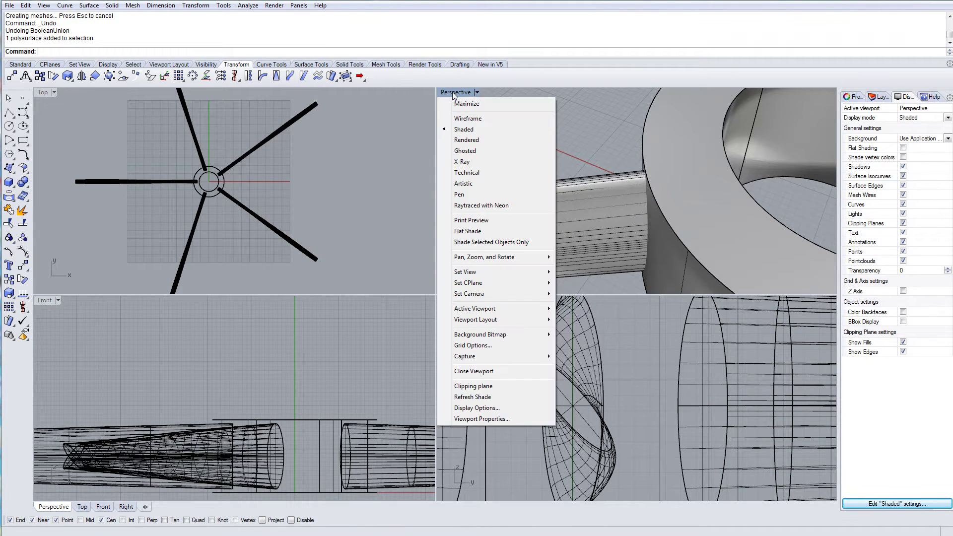
click(462, 162)
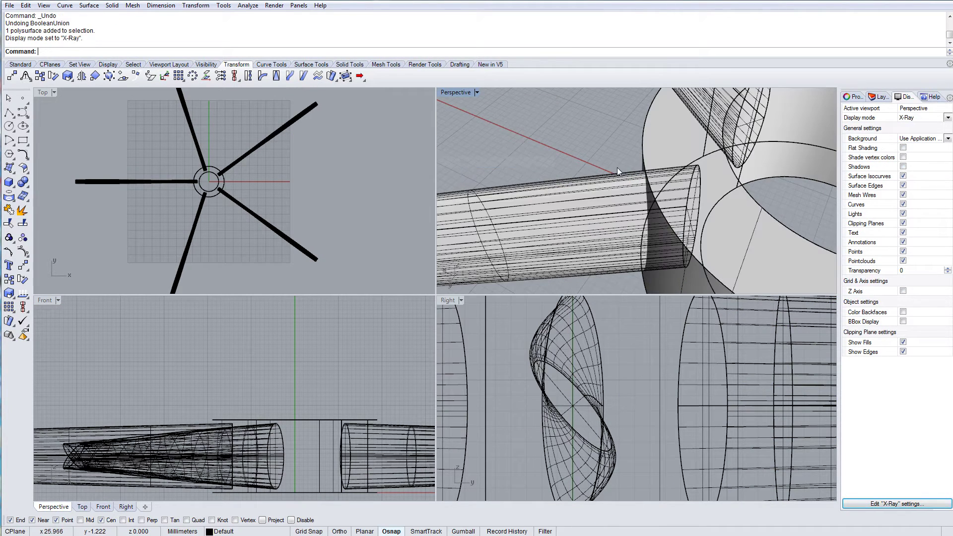
right_drag(765, 203, 645, 225)
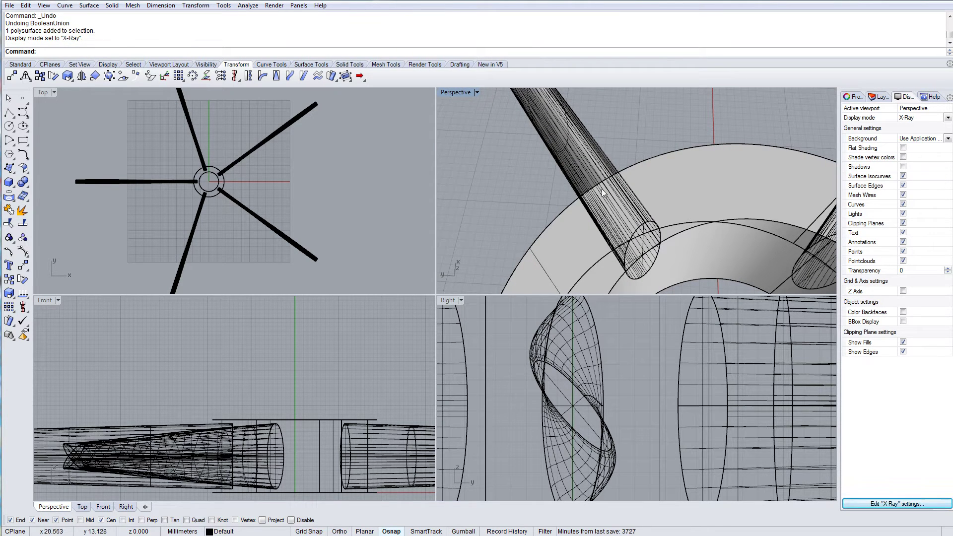
right_drag(641, 233, 654, 258)
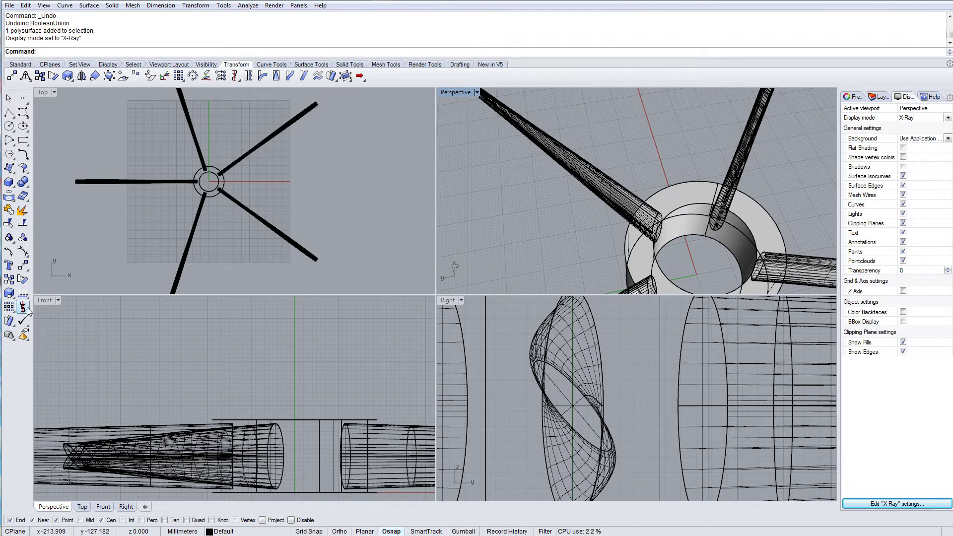
- Boolean union the tube hub and all five blades into one solid
click(23, 184)
scroll(746, 169, down, 5)
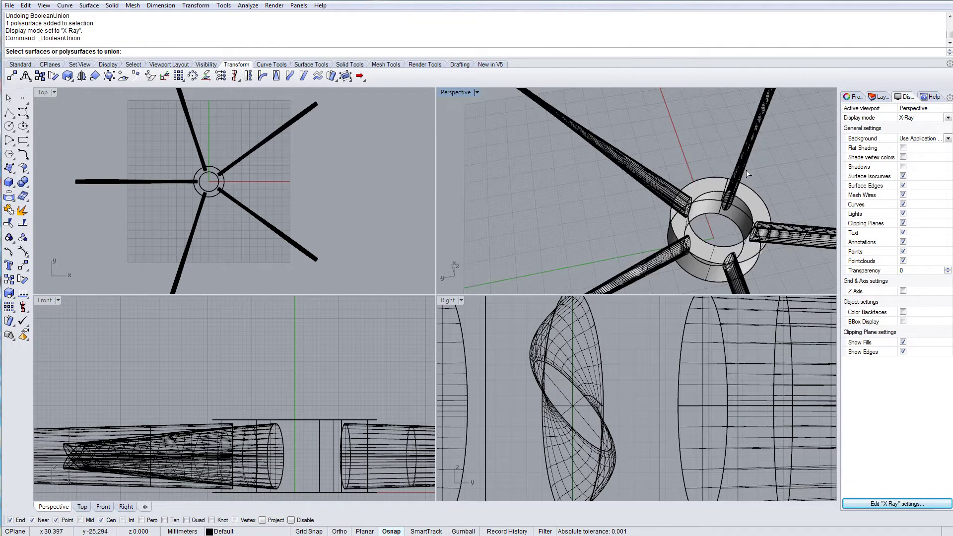
shift+right_drag(746, 170, 663, 185)
scroll(670, 185, up, 3)
drag(711, 153, 570, 245)
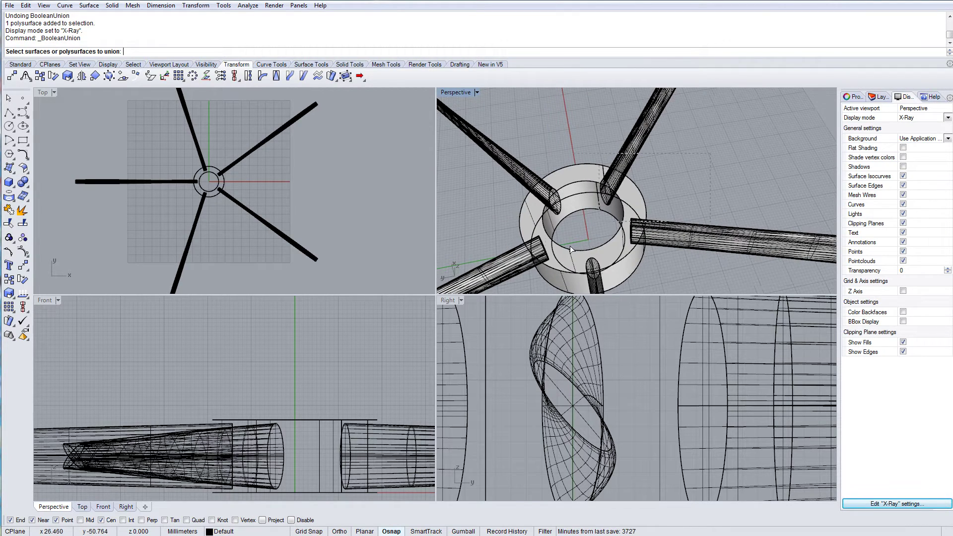
drag(528, 299, 527, 298)
scroll(541, 201, up, 5)
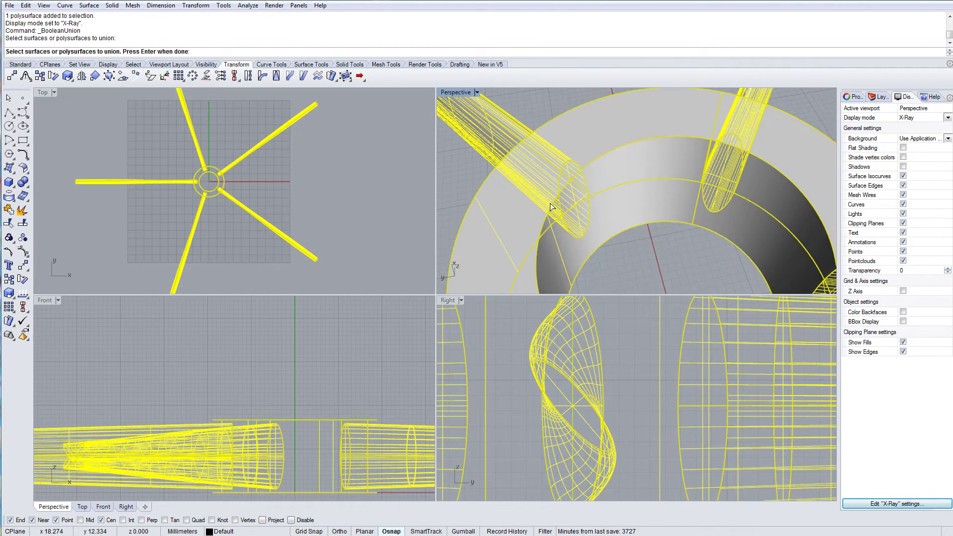
key(Return)
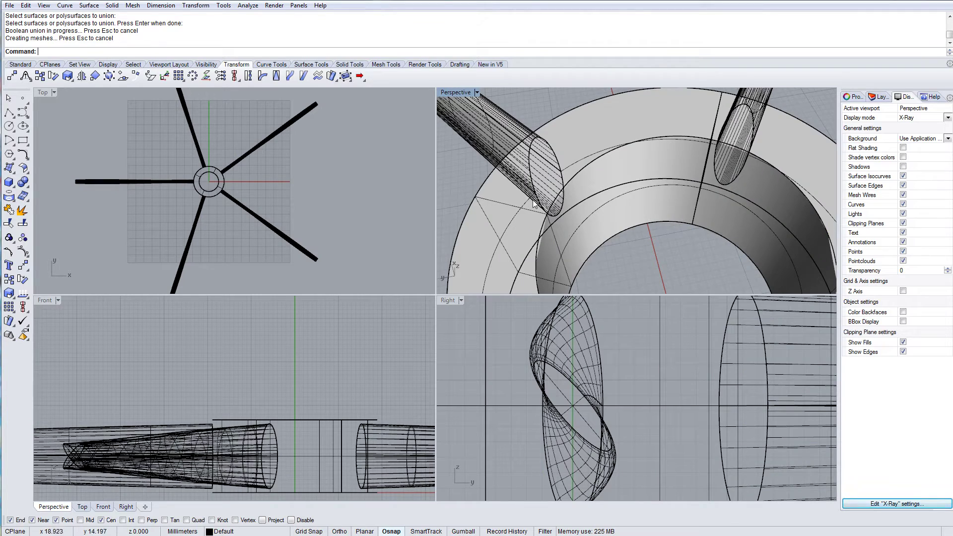
- Return the Perspective view to Shaded display and examine the joints between the hub and blades
right_drag(544, 211, 626, 233)
scroll(597, 183, down, 10)
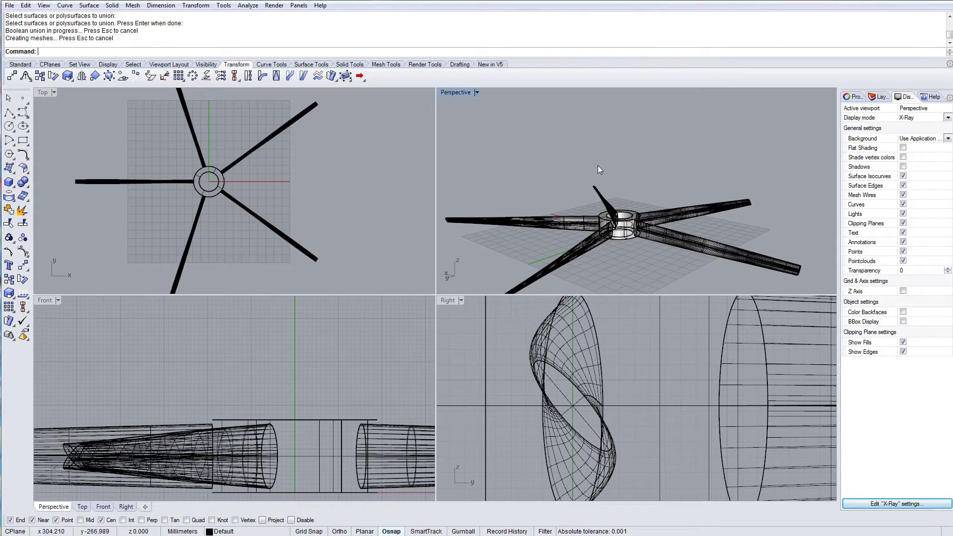
click(467, 93)
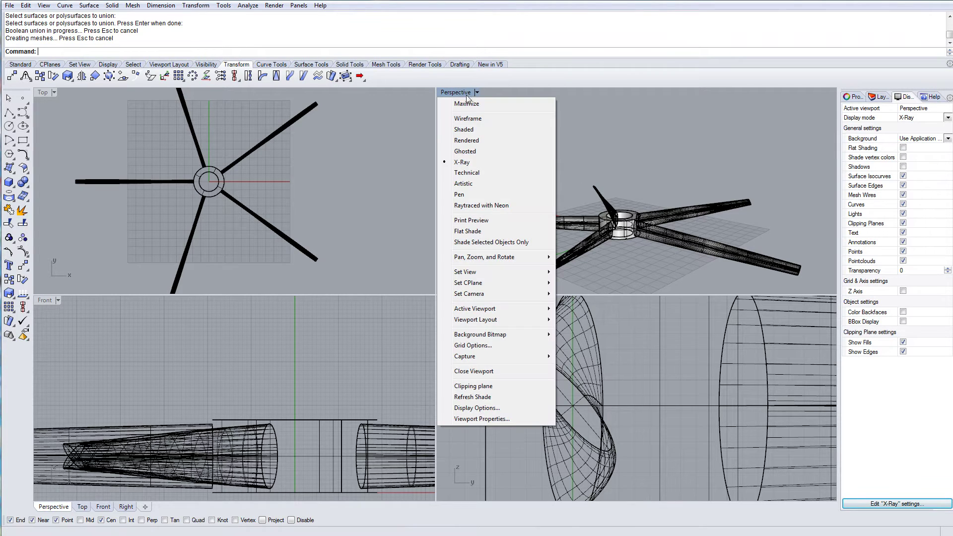
click(464, 130)
scroll(604, 210, up, 3)
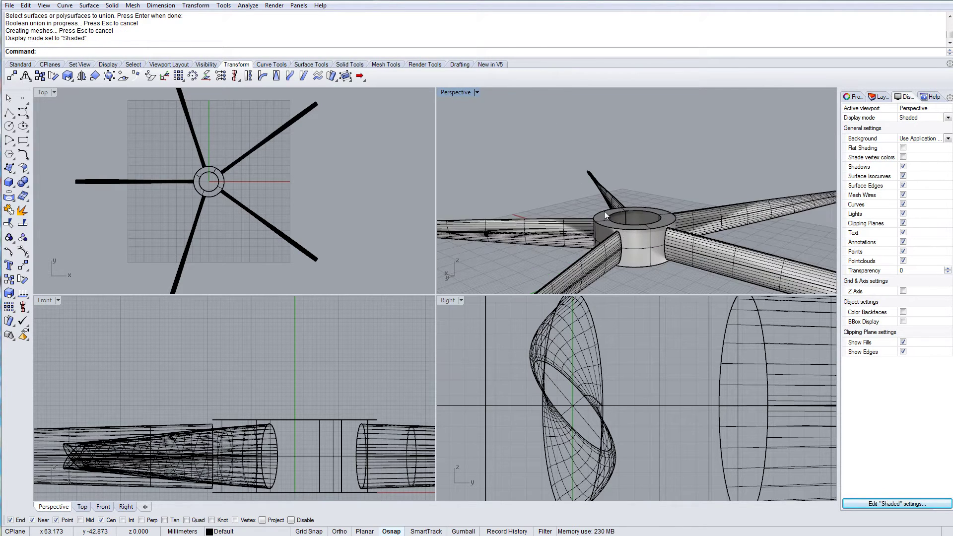
scroll(608, 223, up, 5)
right_drag(639, 254, 609, 239)
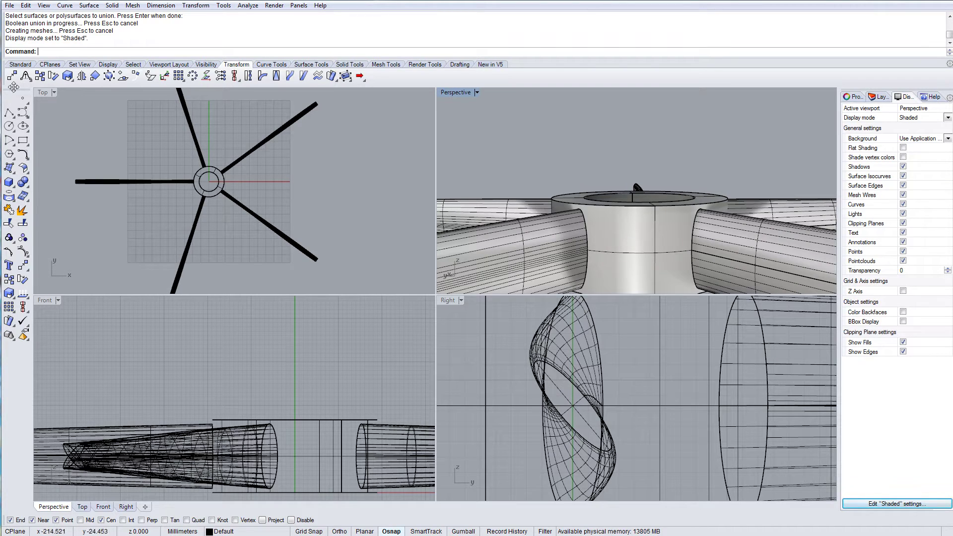
- Start an edge fillet (FilletEdge) with radius 1 and select all edges around the hub
text(FilletEdge)
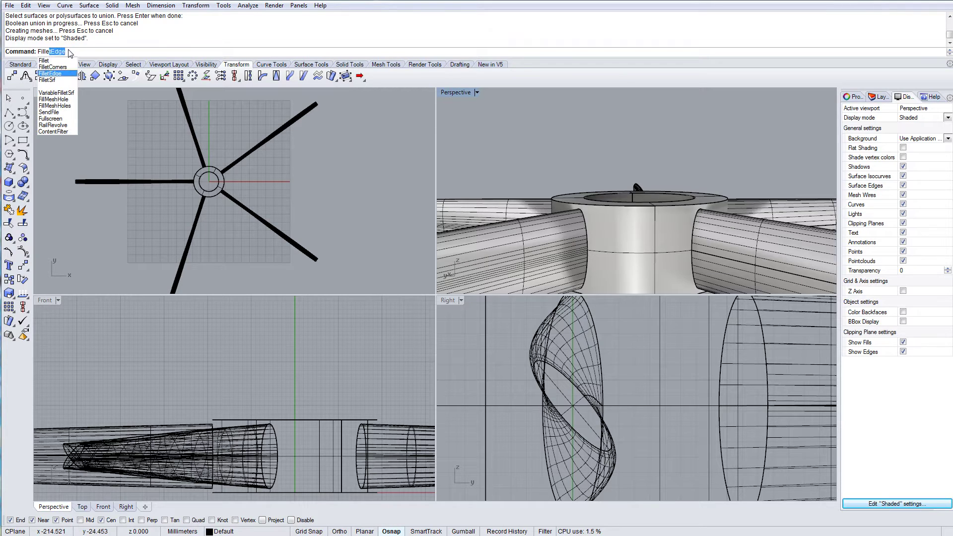
key(Return)
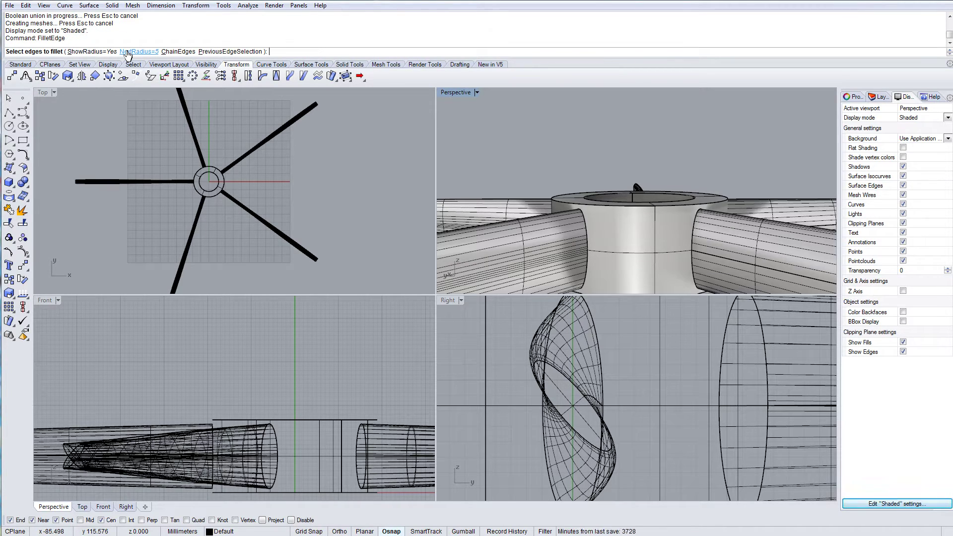
text(1)
key(Return)
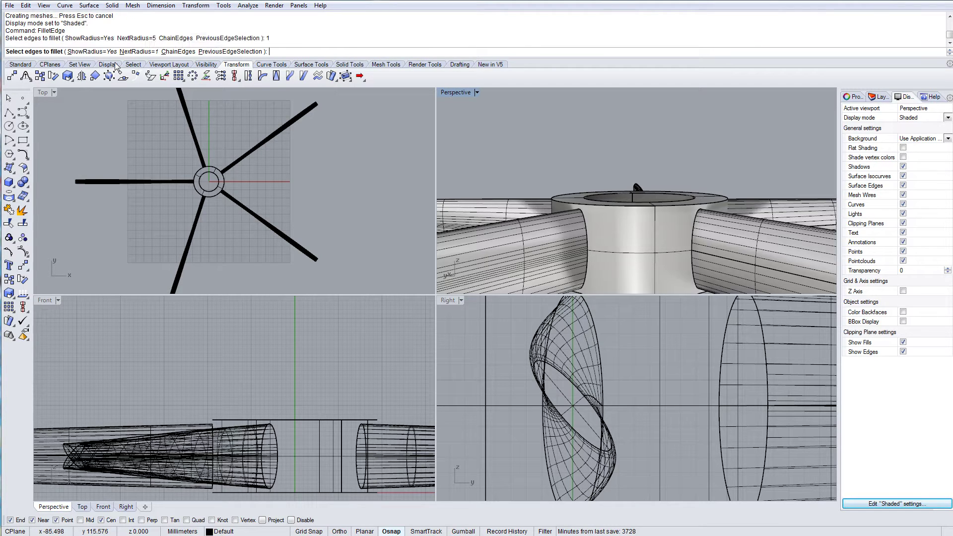
scroll(624, 213, down, 5)
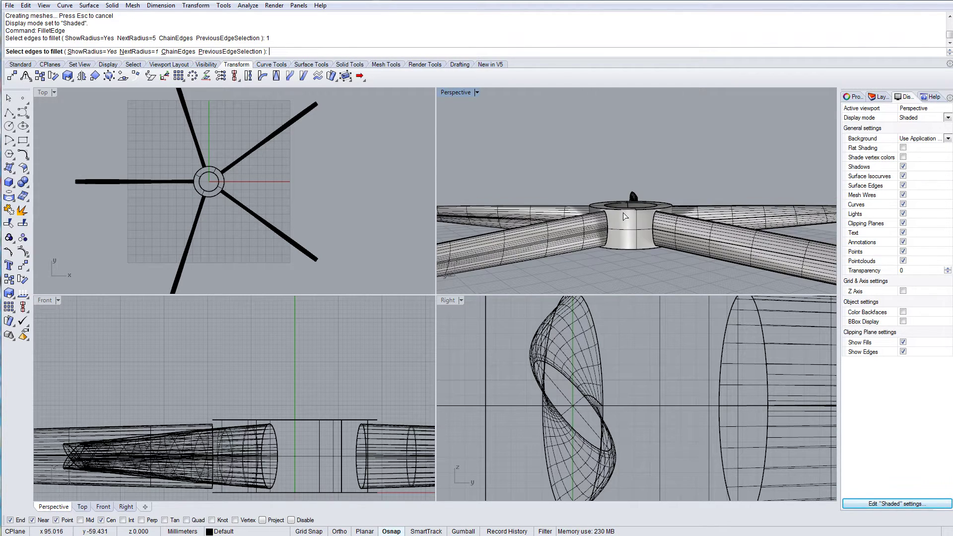
drag(576, 193, 809, 296)
scroll(585, 198, up, 3)
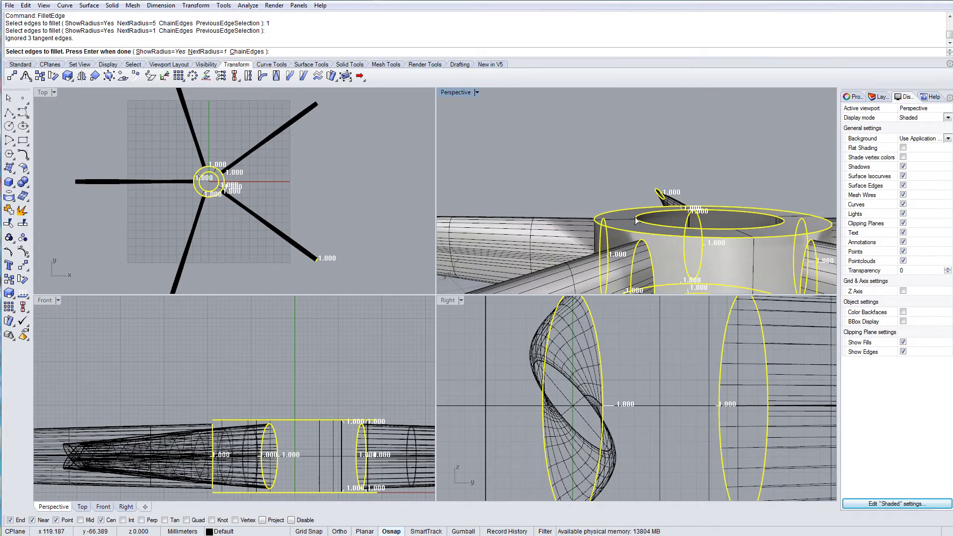
- Remove the hub's rim edges and the blade tip edge from the fillet selection, keeping only the five blade-root edges
right_drag(610, 200, 582, 191)
click(587, 186)
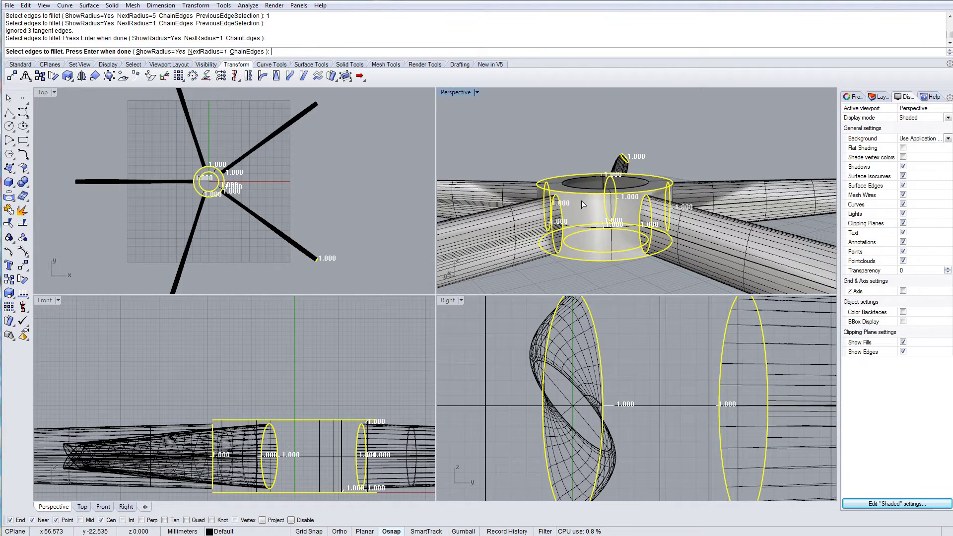
click(584, 194)
click(585, 256)
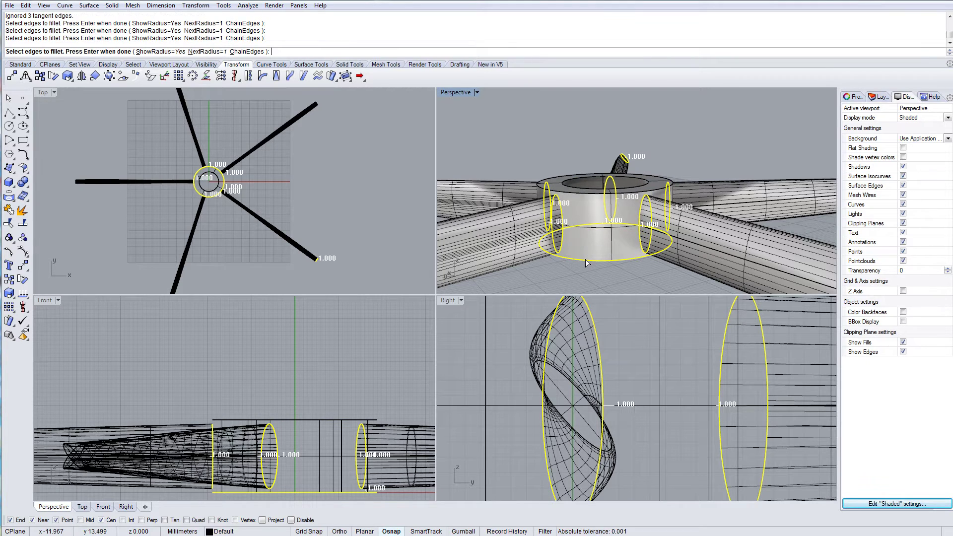
click(585, 260)
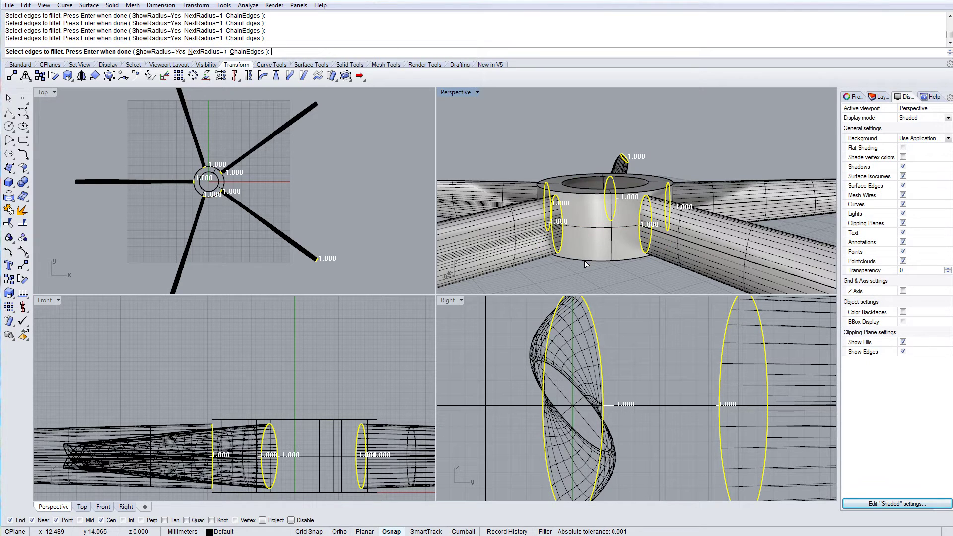
click(625, 157)
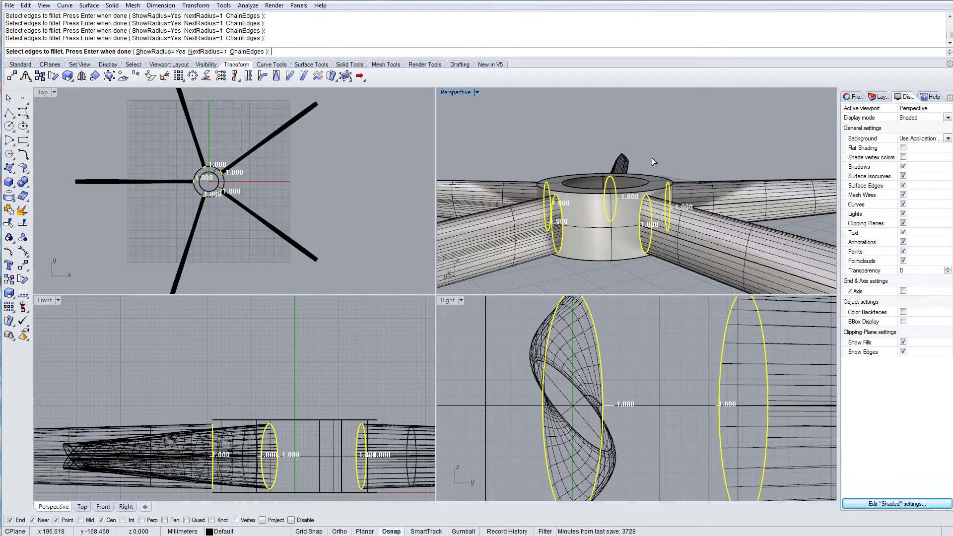
- Try the radius 1 fillet on the blade-root edges, inspect it near the hub's rim, and undo it
key(Return)
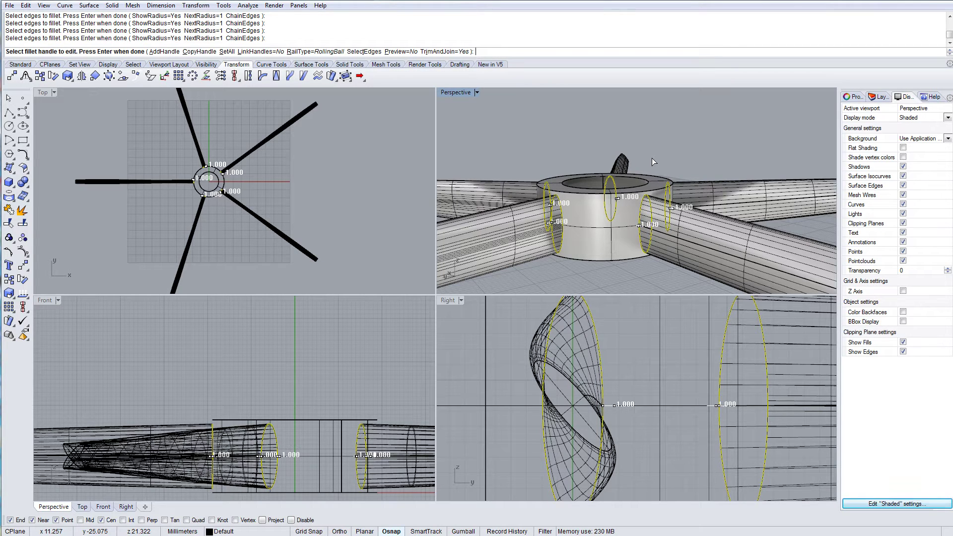
key(Return)
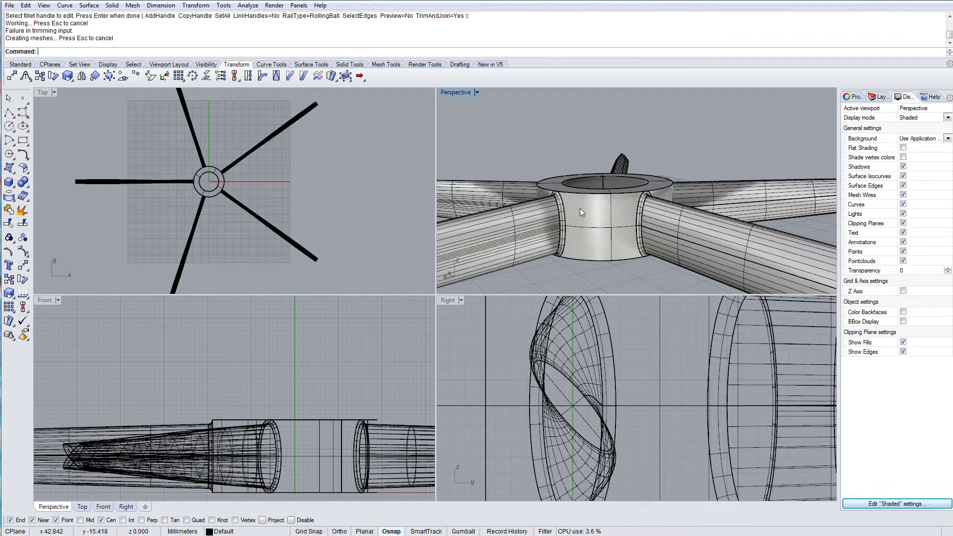
scroll(533, 172, up, 6)
scroll(522, 169, down, 3)
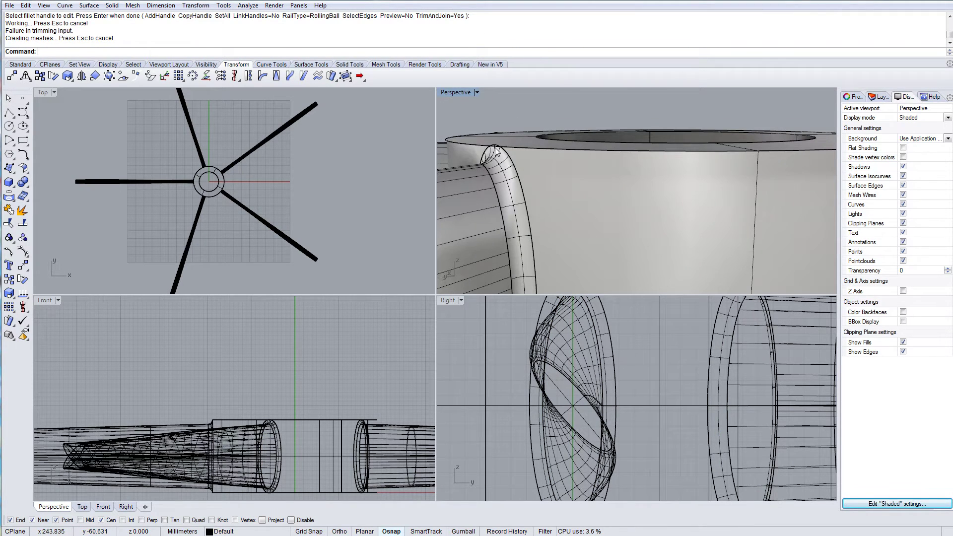
scroll(499, 147, down, 3)
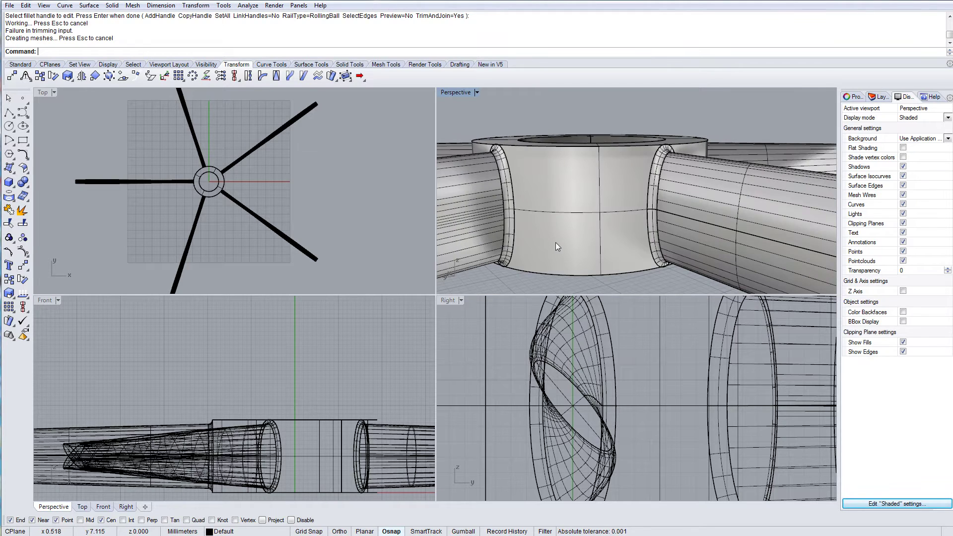
key(ctrl+z)
- Restart the edge fillet with radius 0.7 and select all edges around the hub
key(Return)
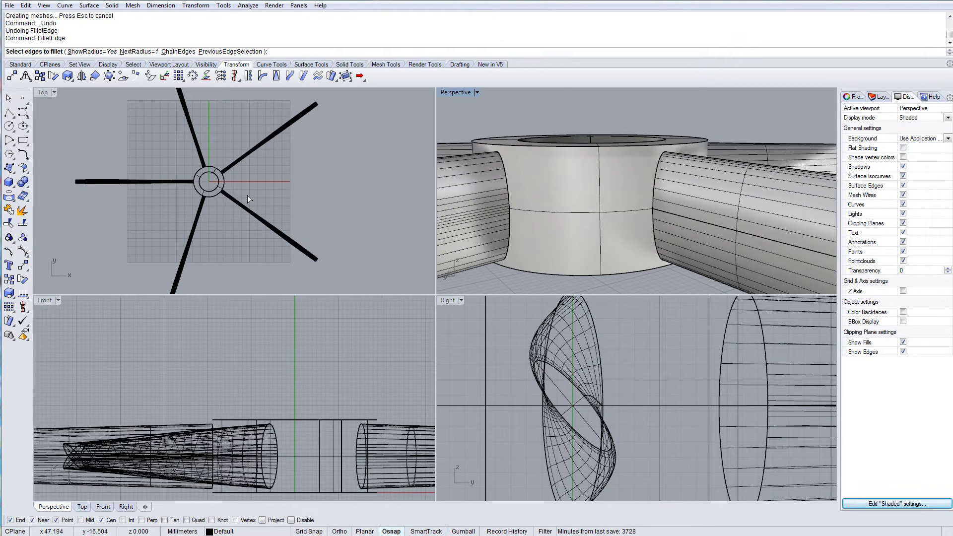
text(.7)
key(Return)
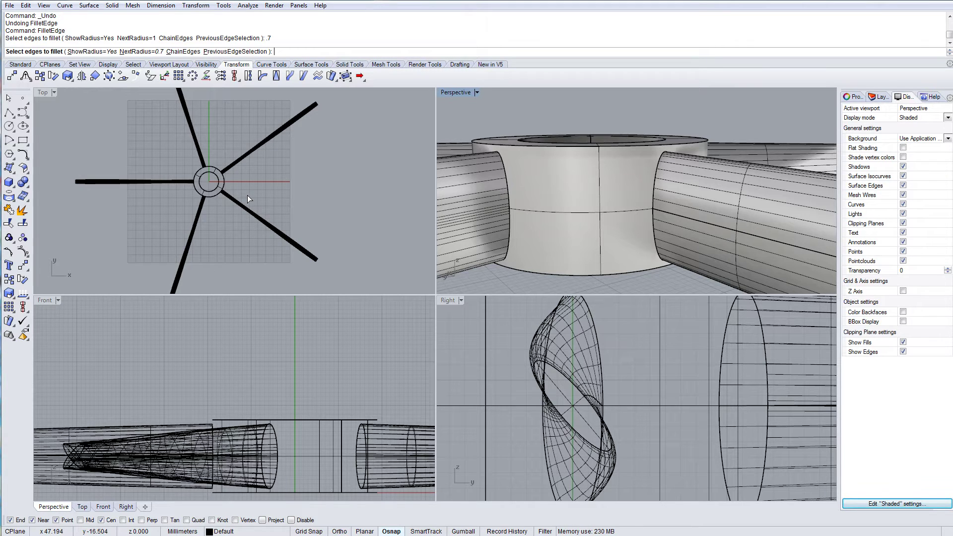
scroll(247, 195, down, 4)
scroll(582, 204, down, 3)
right_drag(581, 204, 597, 234)
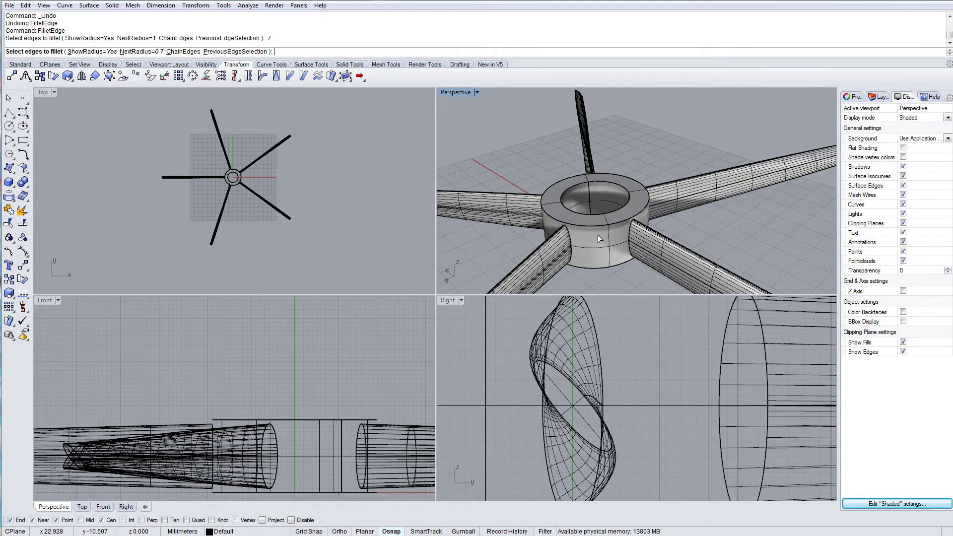
drag(536, 153, 684, 289)
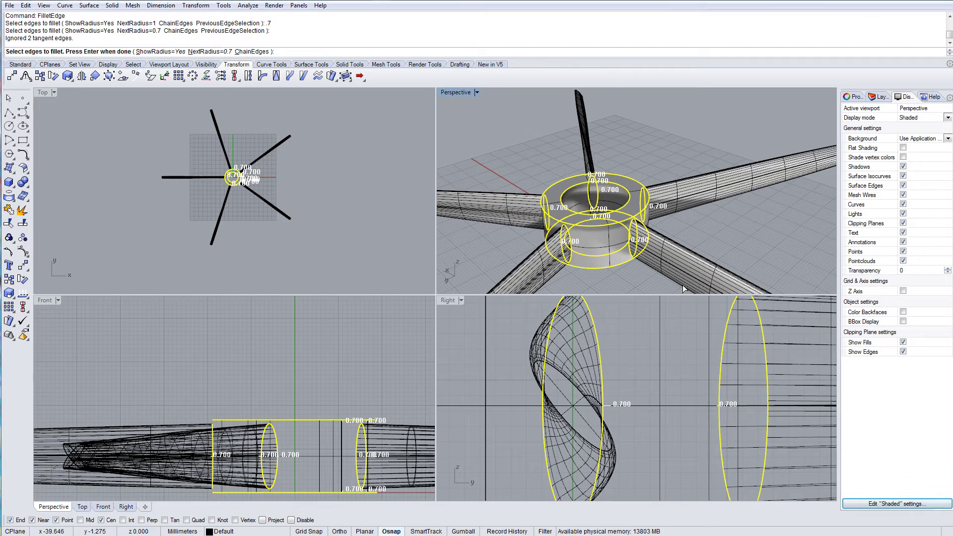
- Deselect the hub's rim edges, apply the 0.7 fillet to the five blade-root edges, and inspect the rounded joints
ctrl+click(599, 267)
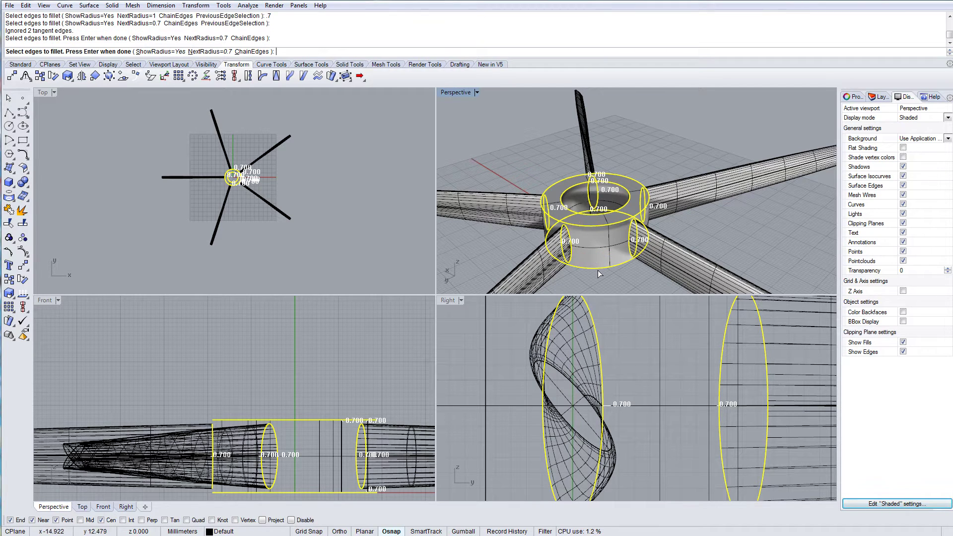
ctrl+click(599, 223)
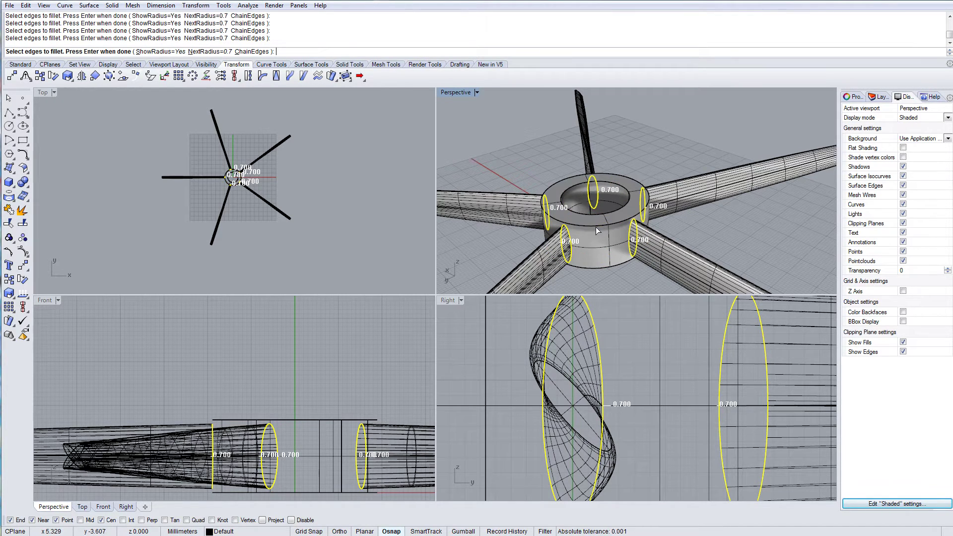
key(Return)
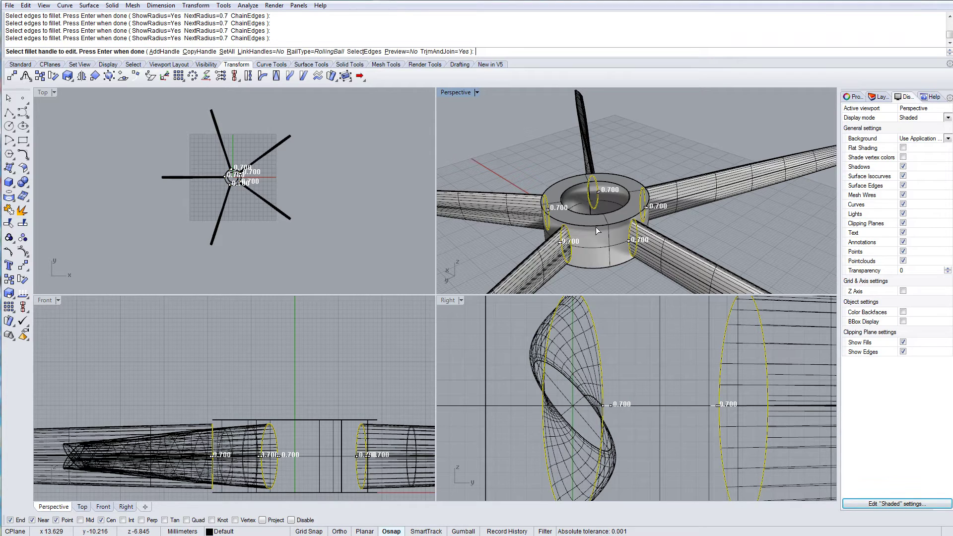
key(Return)
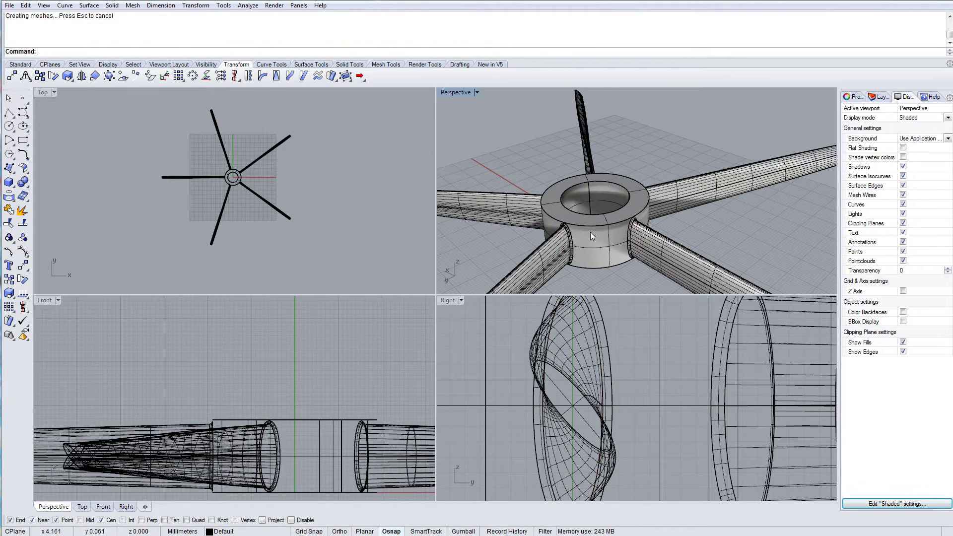
scroll(582, 231, up, 5)
scroll(611, 226, down, 4)
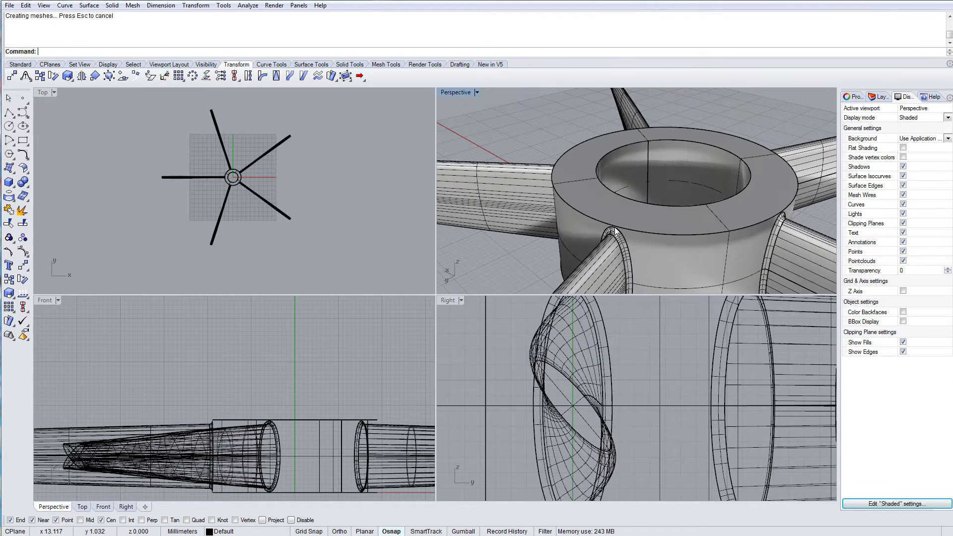
- Start the Twist command on the joined propeller, with a vertical twist axis running up from the origin 0
right_drag(614, 231, 595, 167)
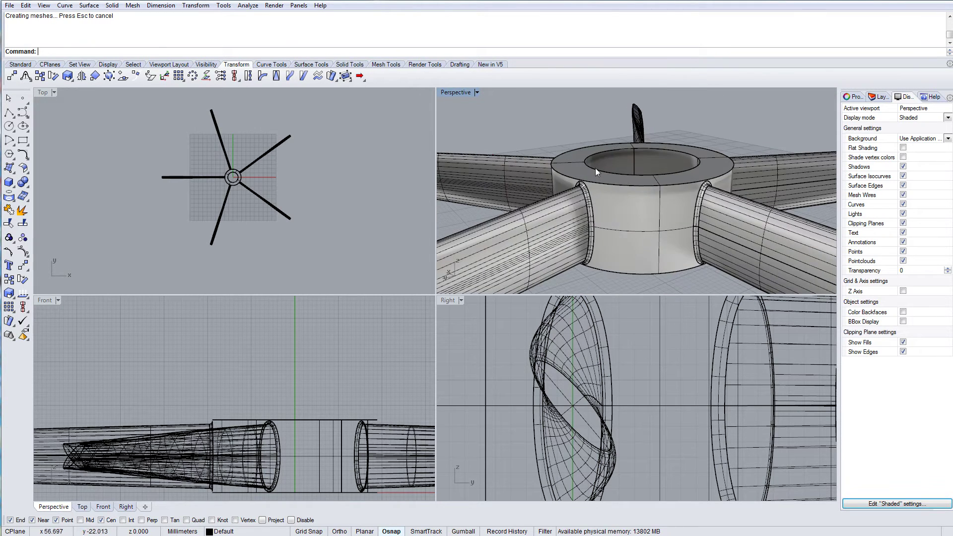
scroll(558, 199, up, 5)
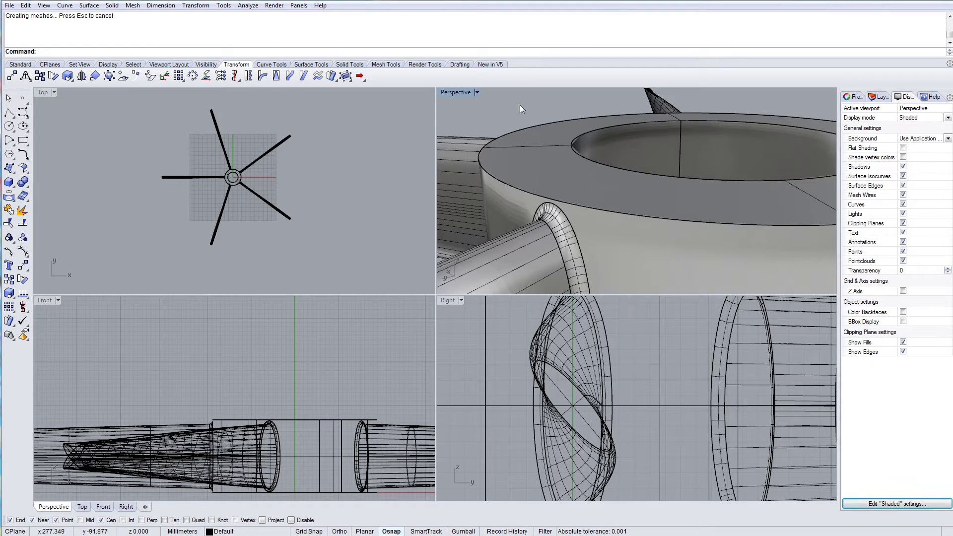
right_drag(520, 109, 616, 219)
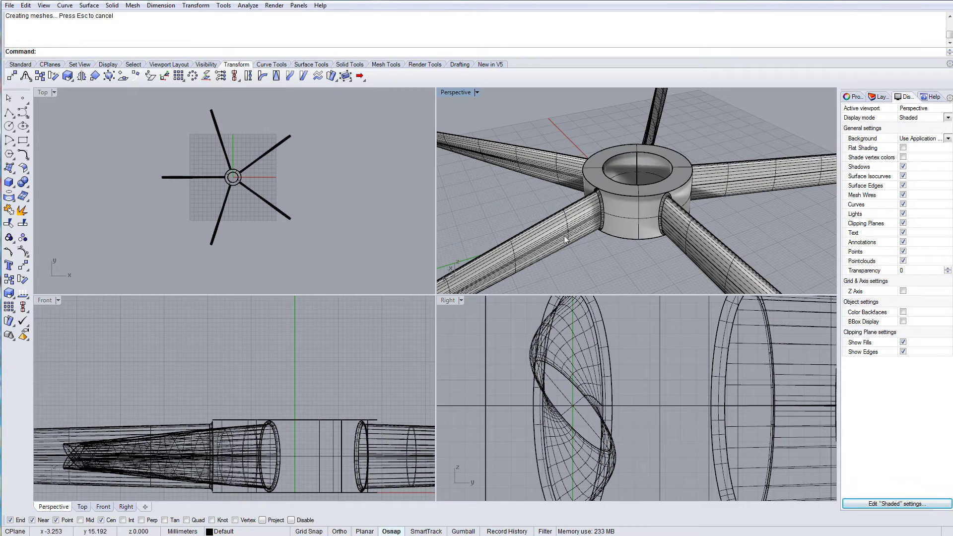
right_drag(565, 240, 600, 256)
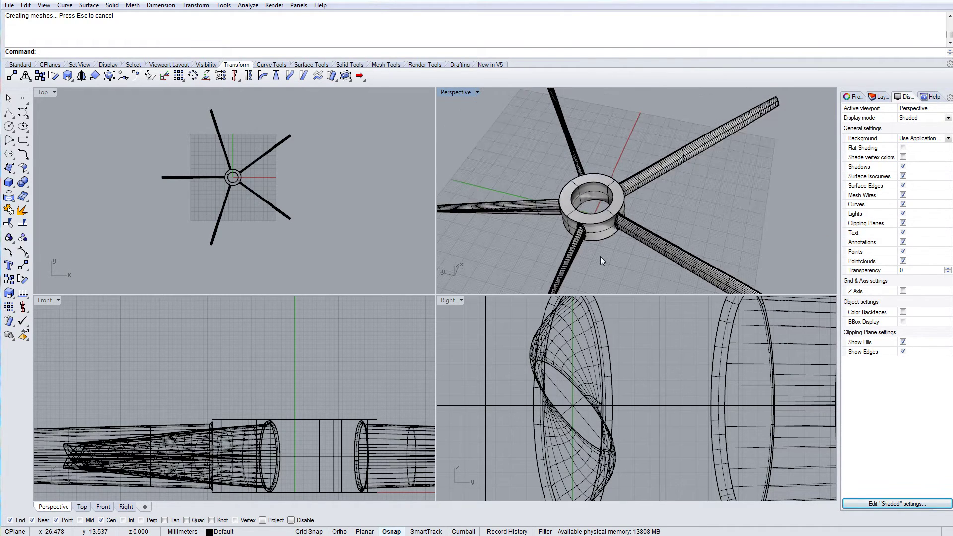
scroll(601, 256, down, 5)
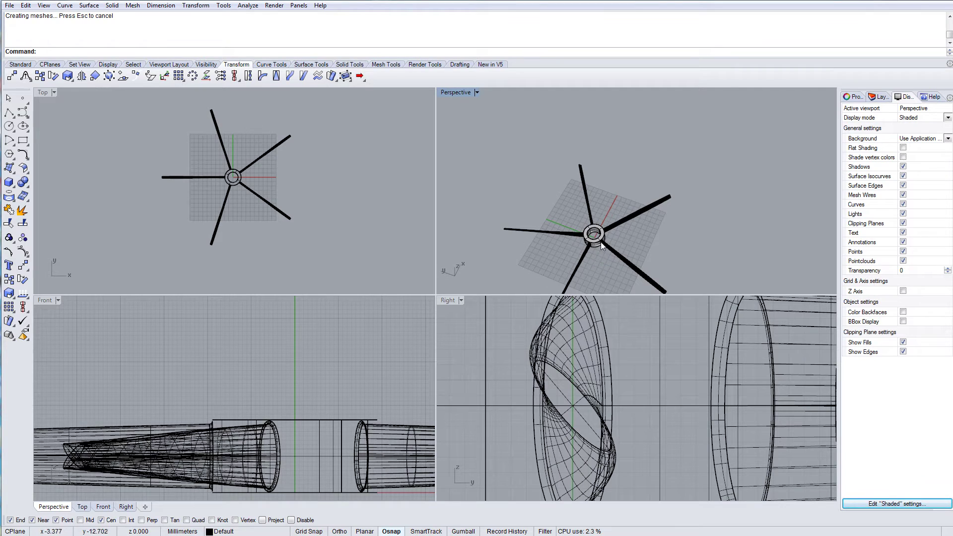
click(629, 211)
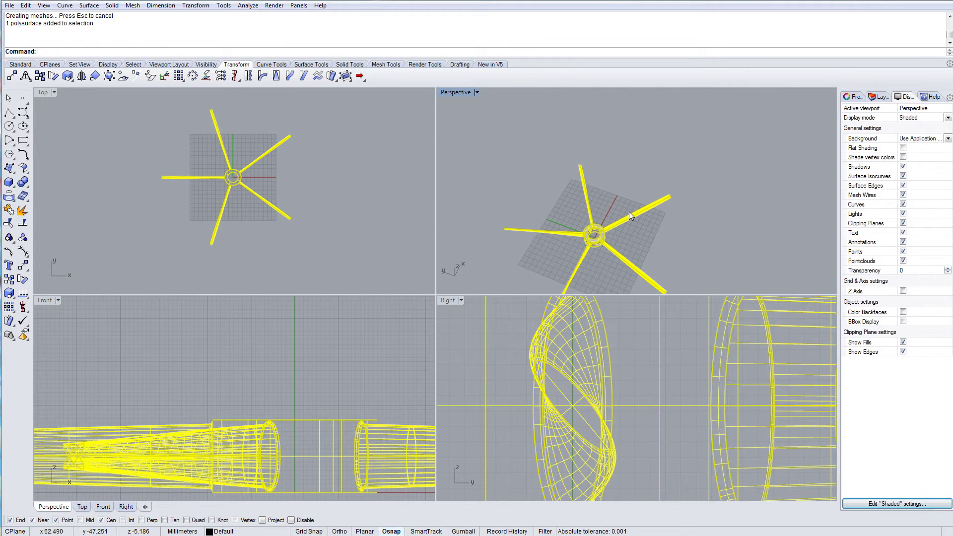
click(263, 75)
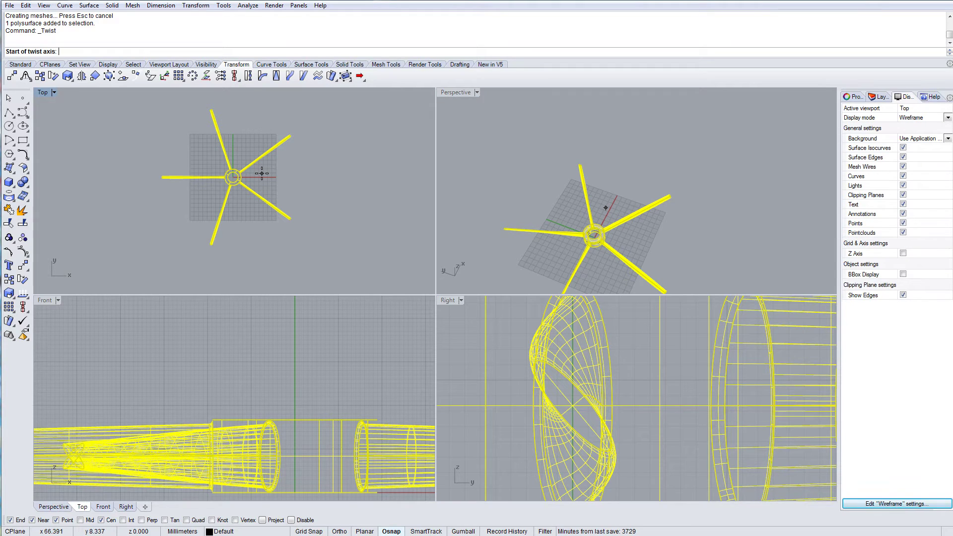
text(0)
key(Return)
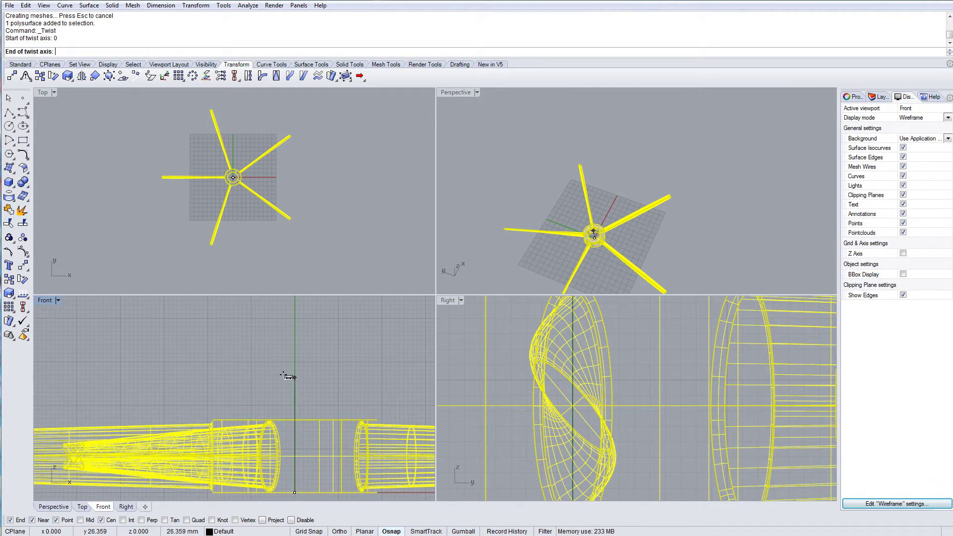
click(293, 369)
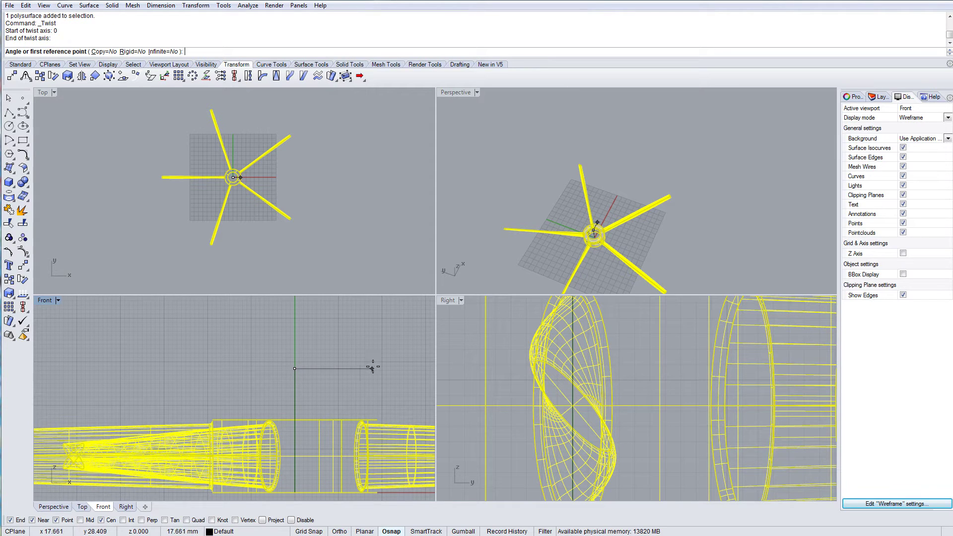
- Twist the propeller about a quarter turn counter-clockwise from a reference on the X axis, with object snaps disabled, and inspect the blades
key(shift)
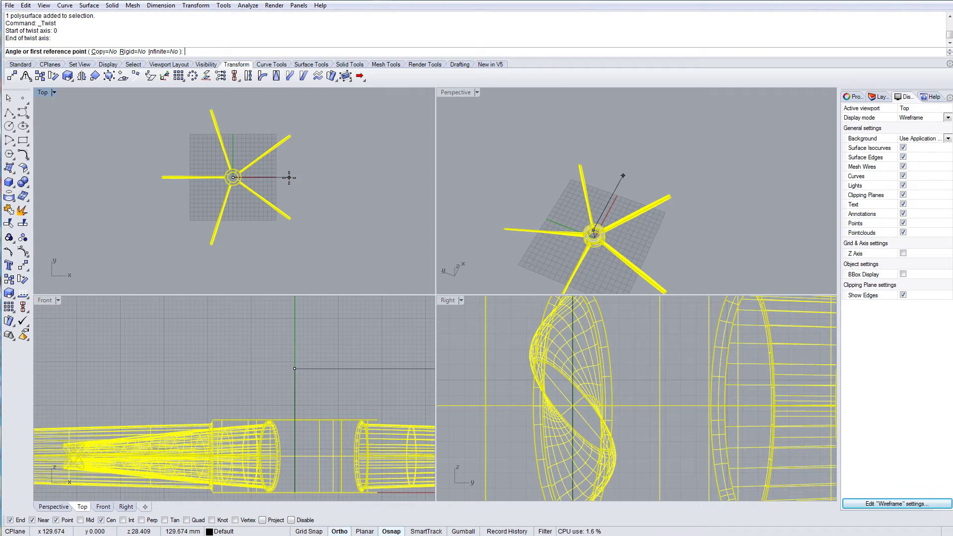
click(289, 178)
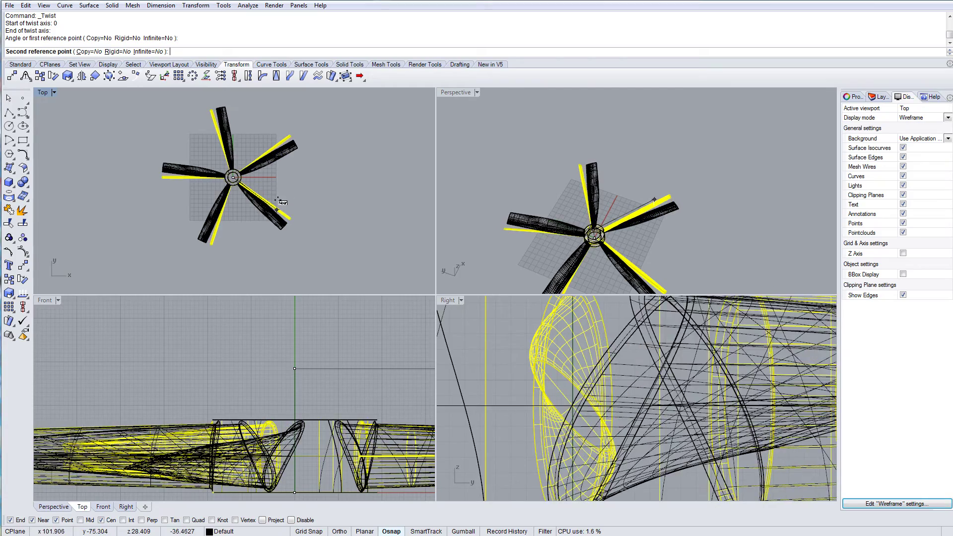
click(291, 520)
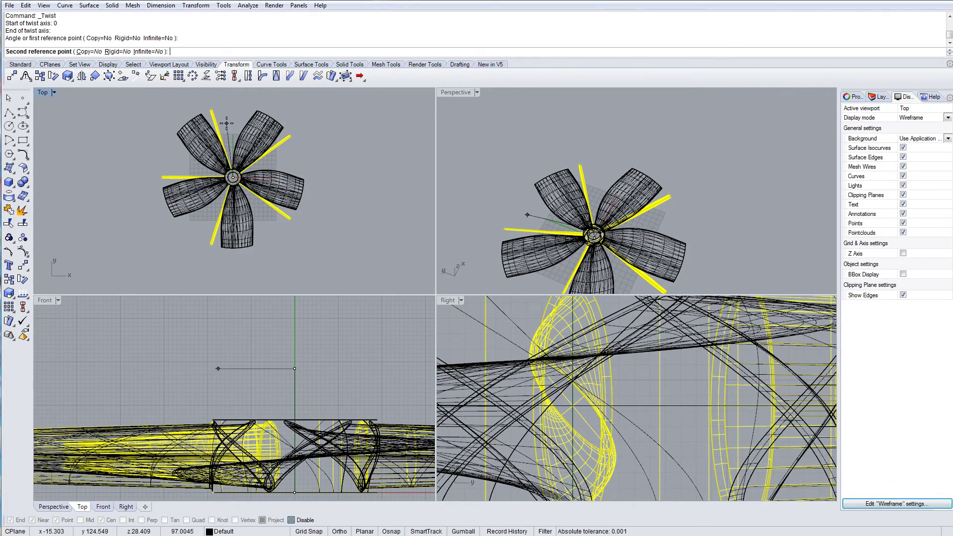
click(232, 121)
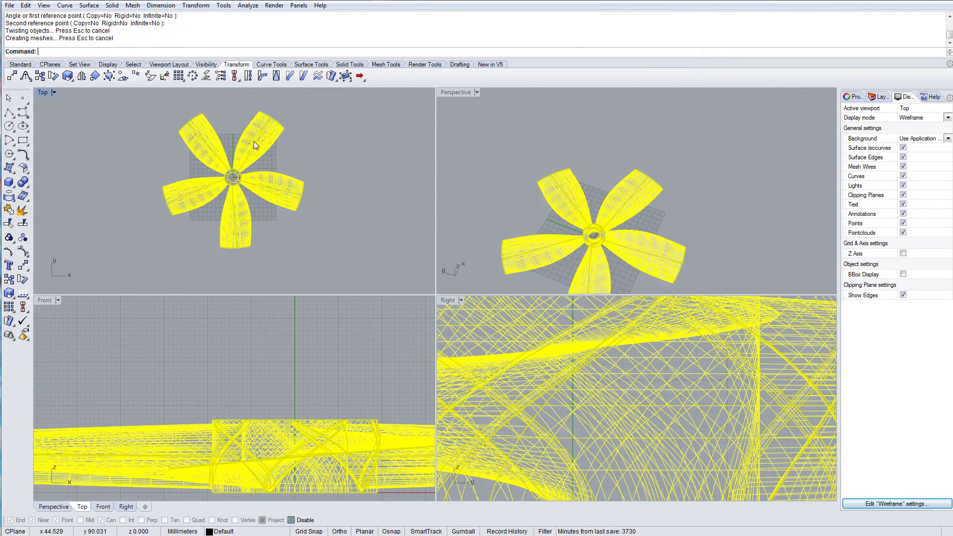
click(687, 241)
mouse_move(659, 234)
right_down()
mouse_move(650, 189)
mouse_move(610, 142)
mouse_move(535, 157)
mouse_move(546, 224)
mouse_move(562, 127)
mouse_move(544, 217)
mouse_move(566, 195)
mouse_move(584, 237)
right_up()
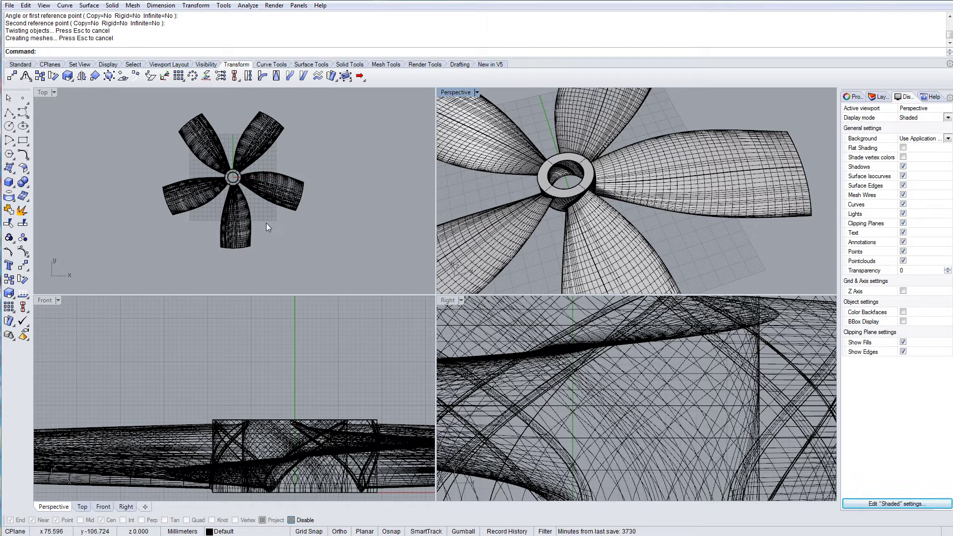
scroll(277, 183, up, 4)
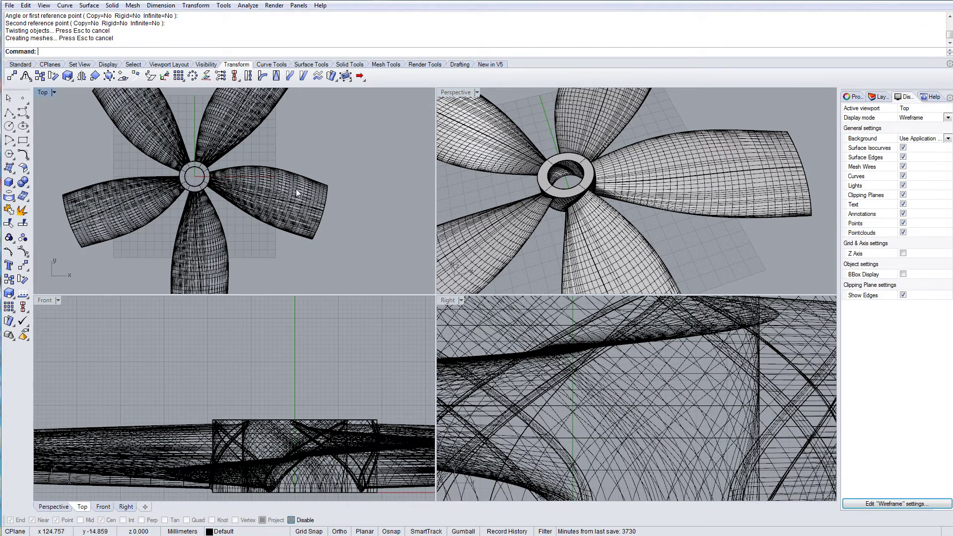
mouse_move(587, 248)
right_down()
mouse_move(607, 235)
mouse_move(598, 213)
right_up()
scroll(608, 235, down, 5)
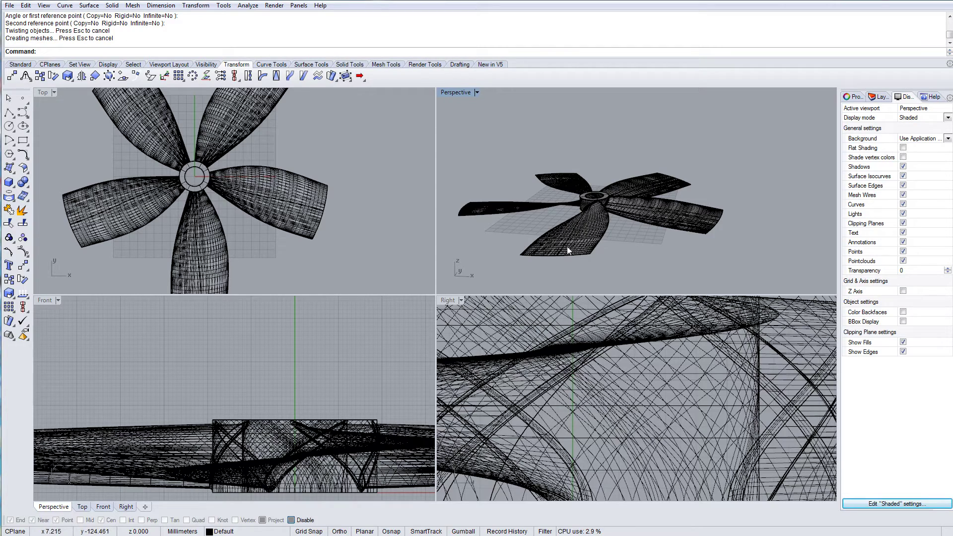
- Place two trial points near the outer end of the blade lying along the X axis in the Top view
click(301, 175)
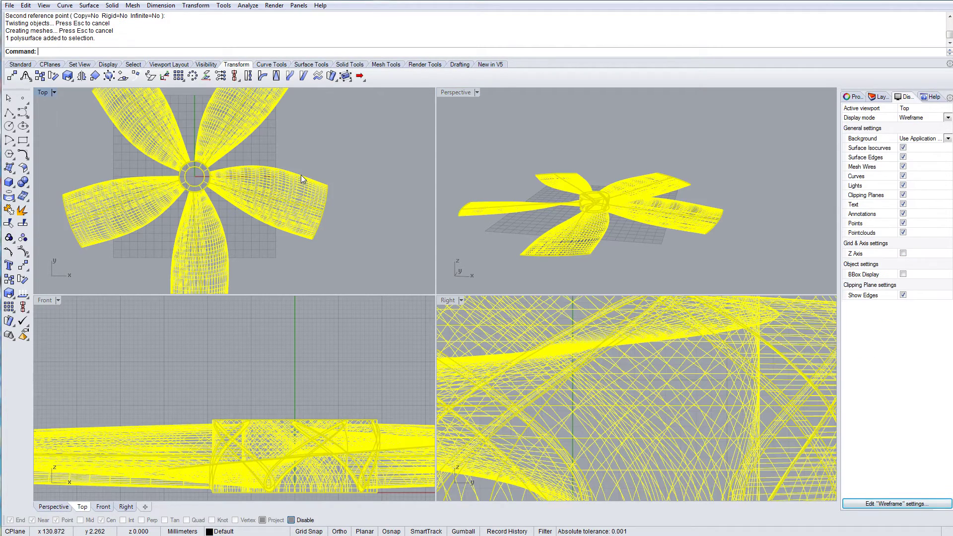
key(Escape)
click(23, 98)
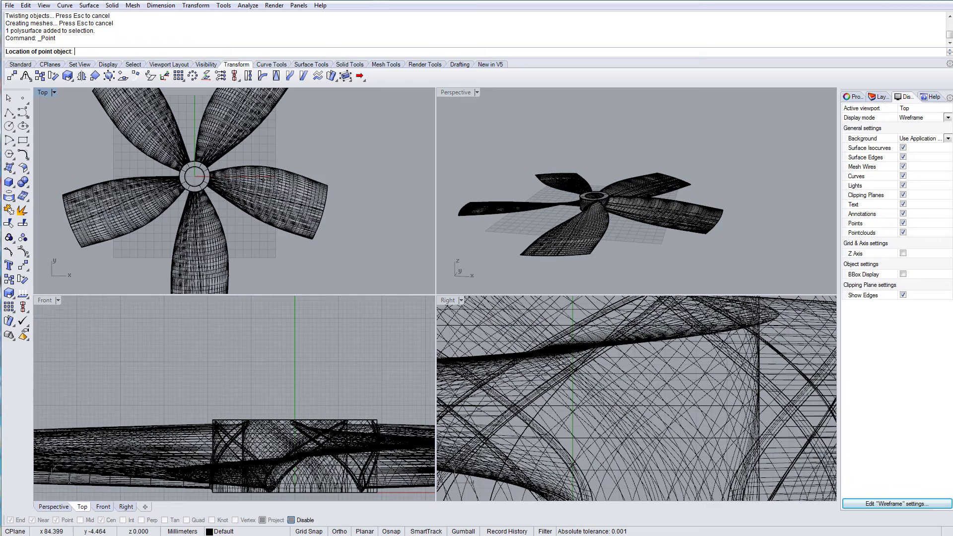
click(314, 178)
click(291, 181)
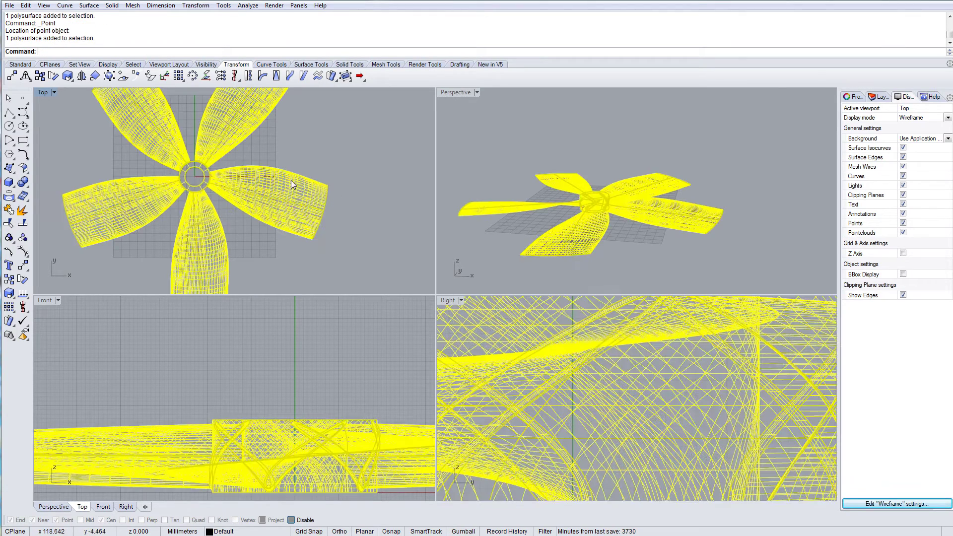
key(Escape)
click(23, 99)
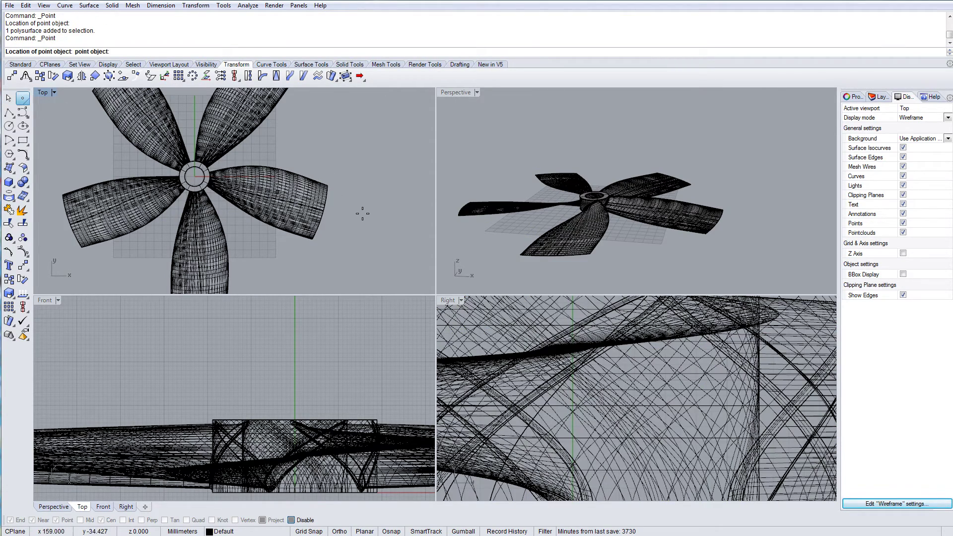
click(324, 187)
click(324, 186)
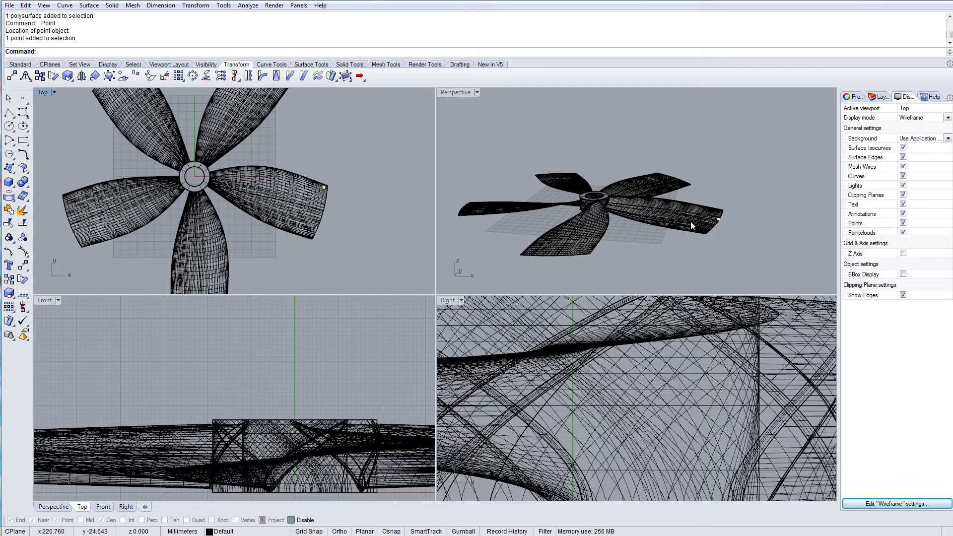
- Delete the two trial points placed near the blade tip
right_drag(774, 241, 646, 251)
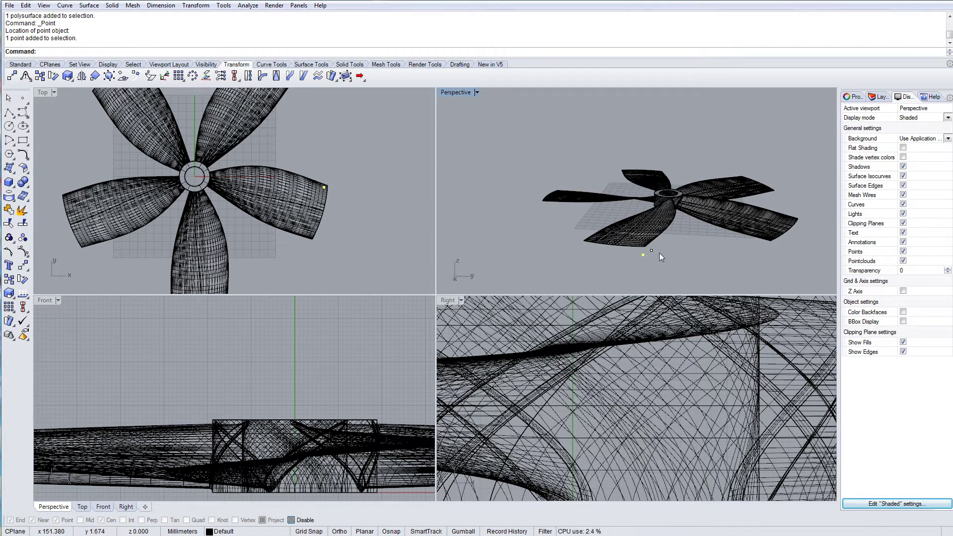
key(Delete)
click(651, 251)
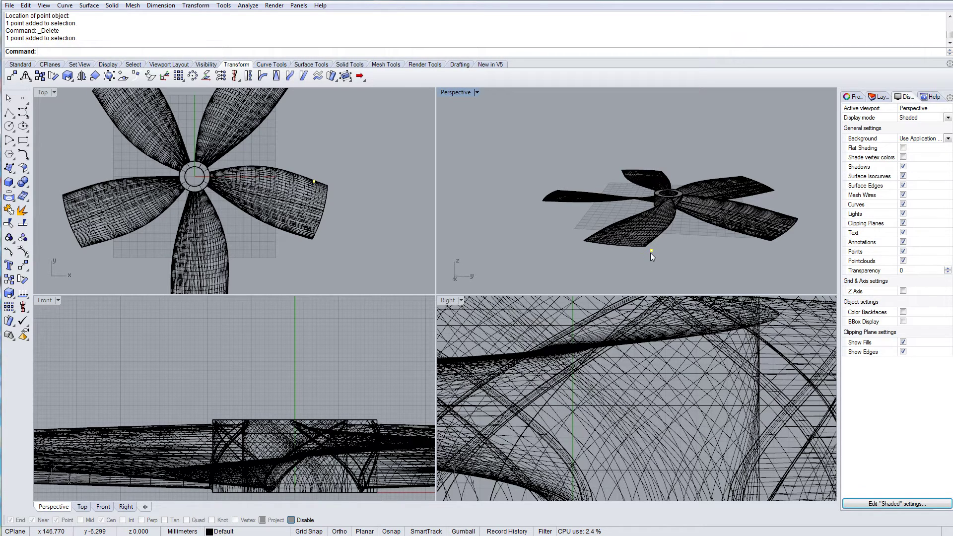
key(Delete)
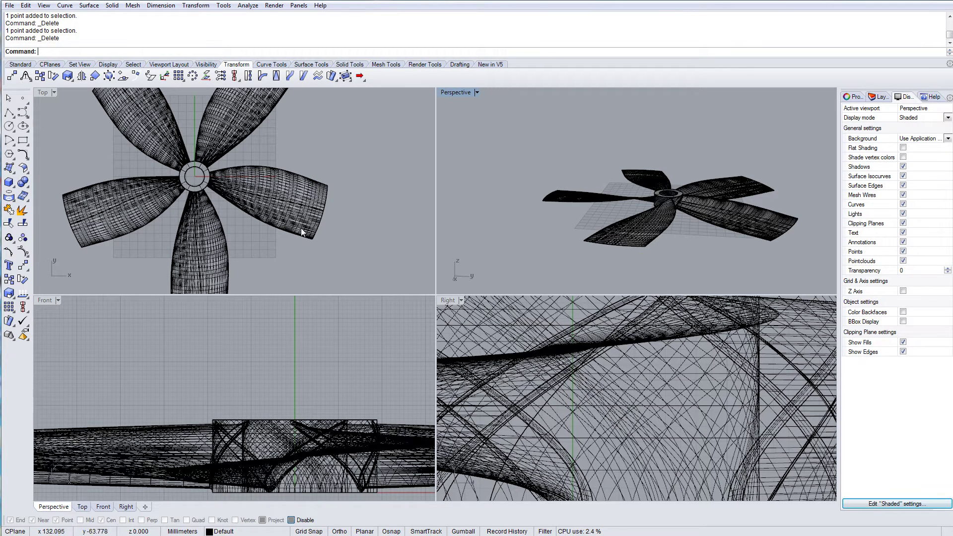
click(22, 112)
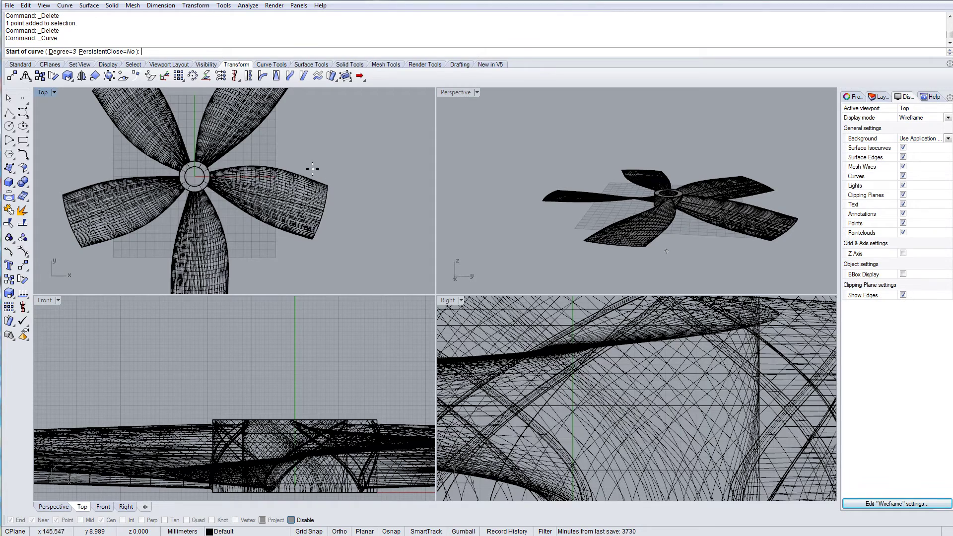
scroll(313, 168, up, 3)
click(294, 173)
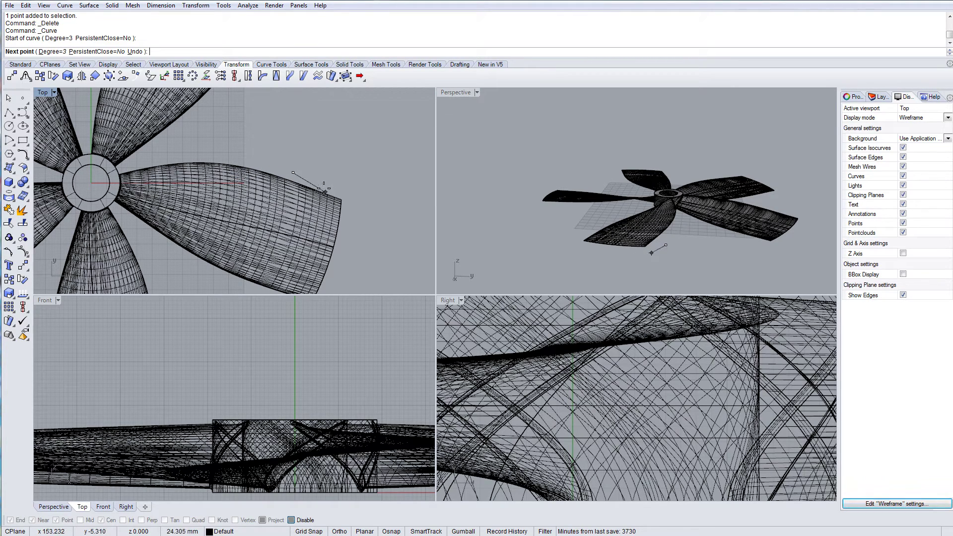
key(Escape)
- Start a degree 3 control-point curve in the Top view, following the upper edge of the X-axis blade out to its tip corner
scroll(294, 175, up, 8)
right_drag(285, 184, 282, 148)
right_click(253, 136)
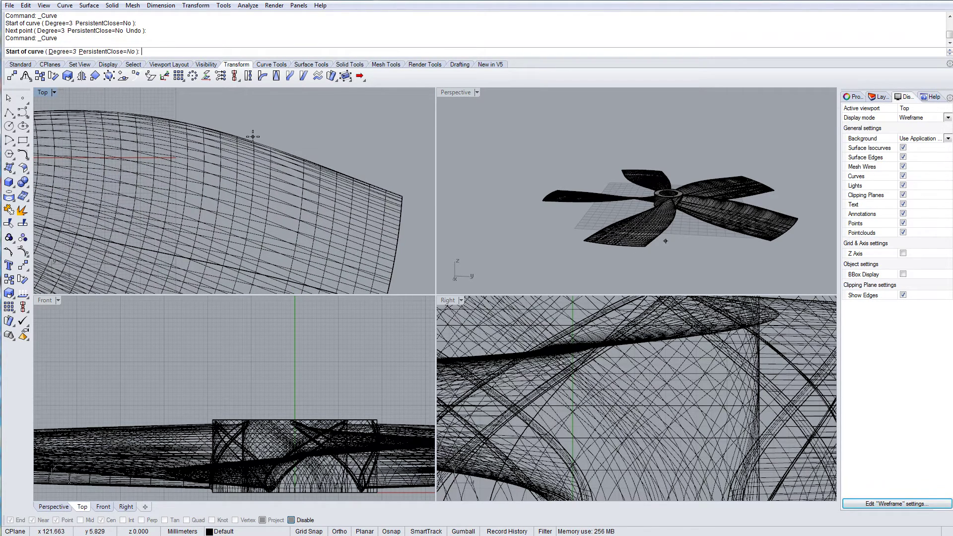
click(254, 137)
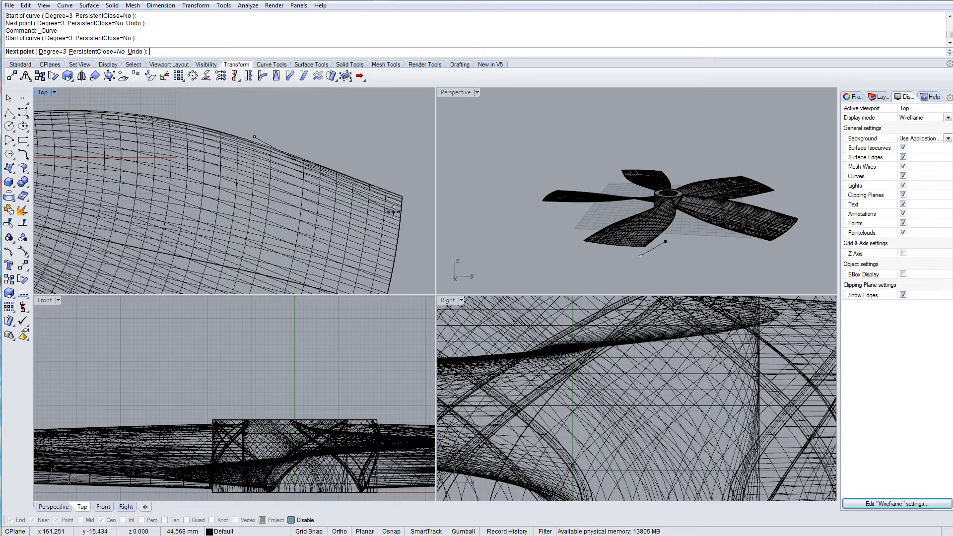
click(359, 183)
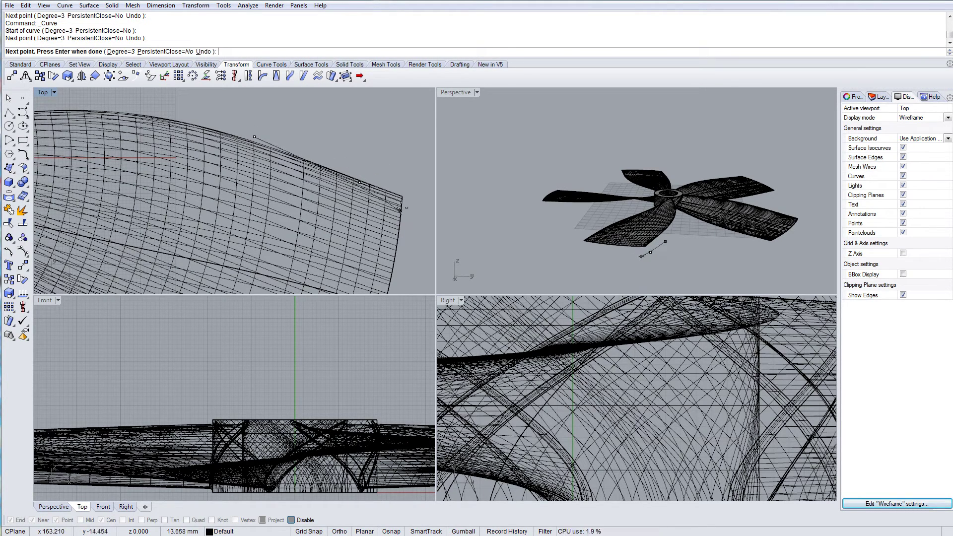
click(403, 207)
- Finish the open degree 3 curve in the Top view with points rounding the blade tip and running back along the blade's lower edge toward the hub
right_drag(385, 260, 426, 153)
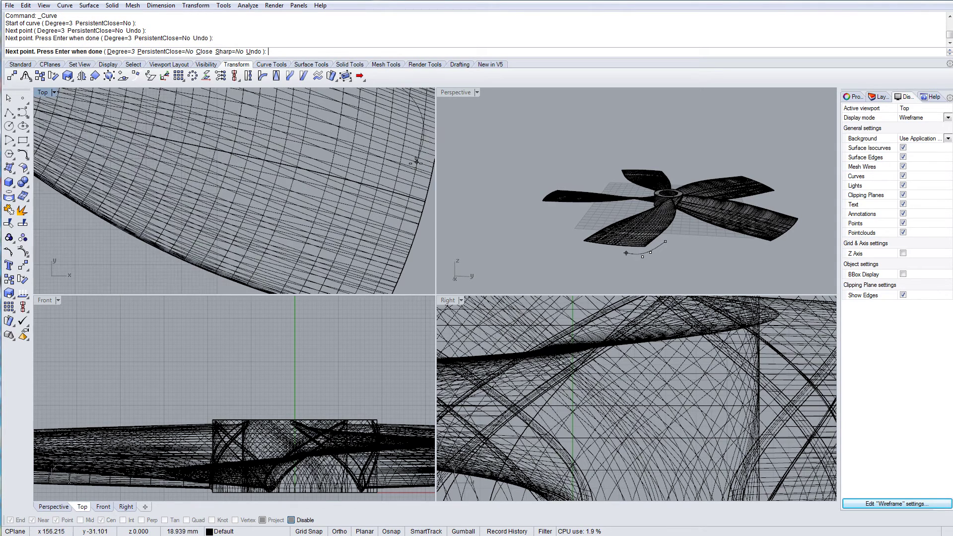
scroll(416, 162, down, 4)
click(421, 169)
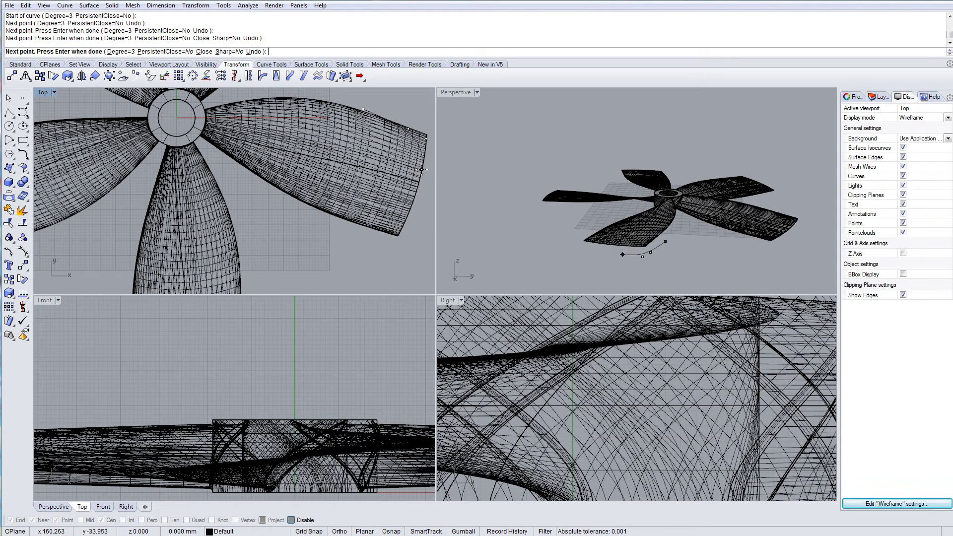
click(394, 198)
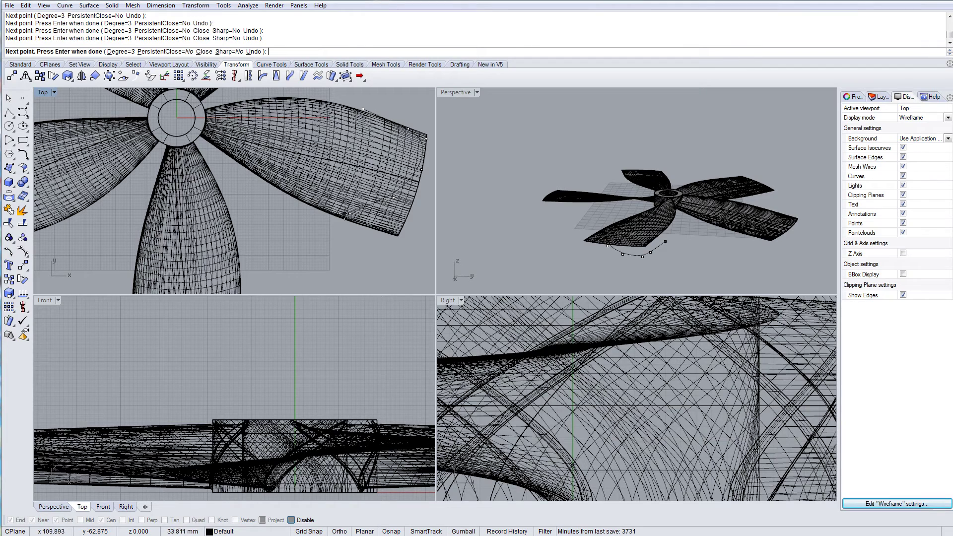
click(345, 214)
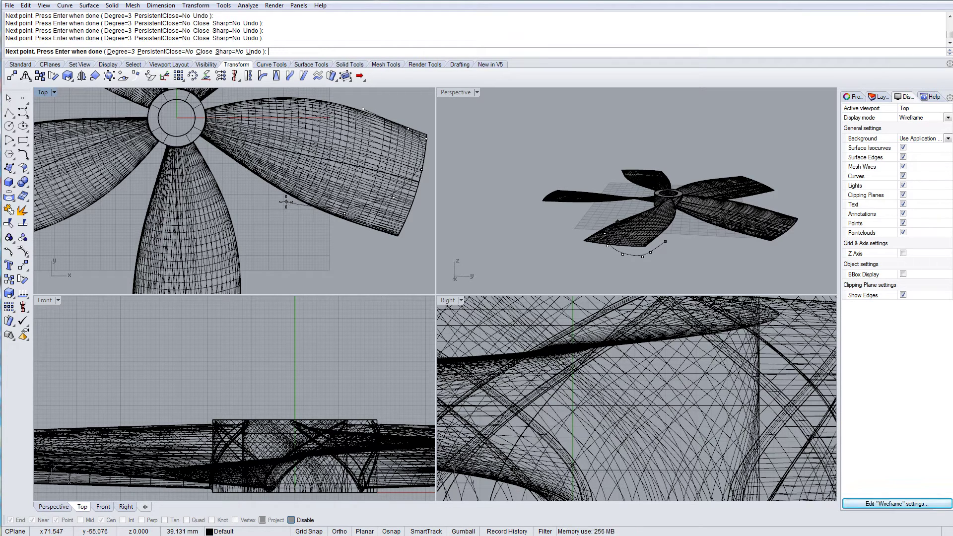
scroll(287, 201, up, 4)
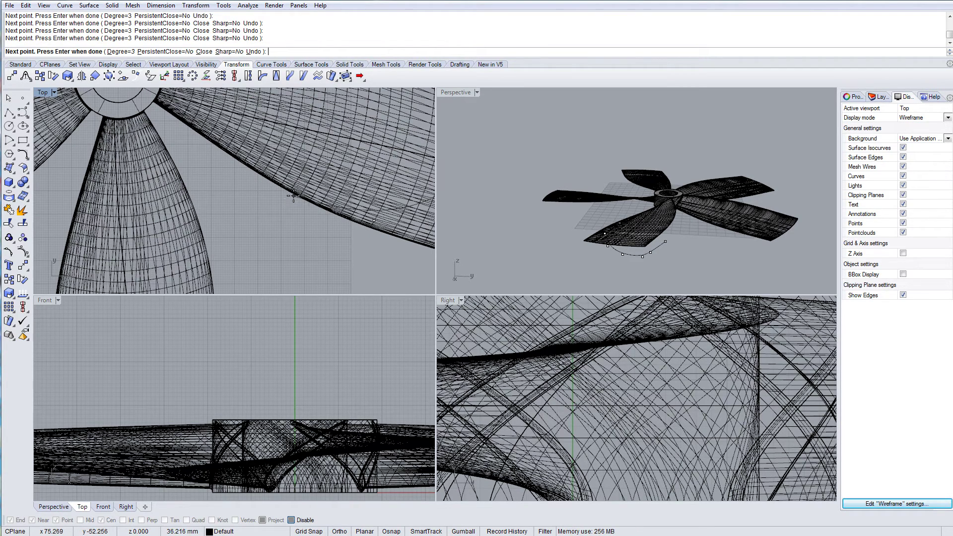
click(293, 196)
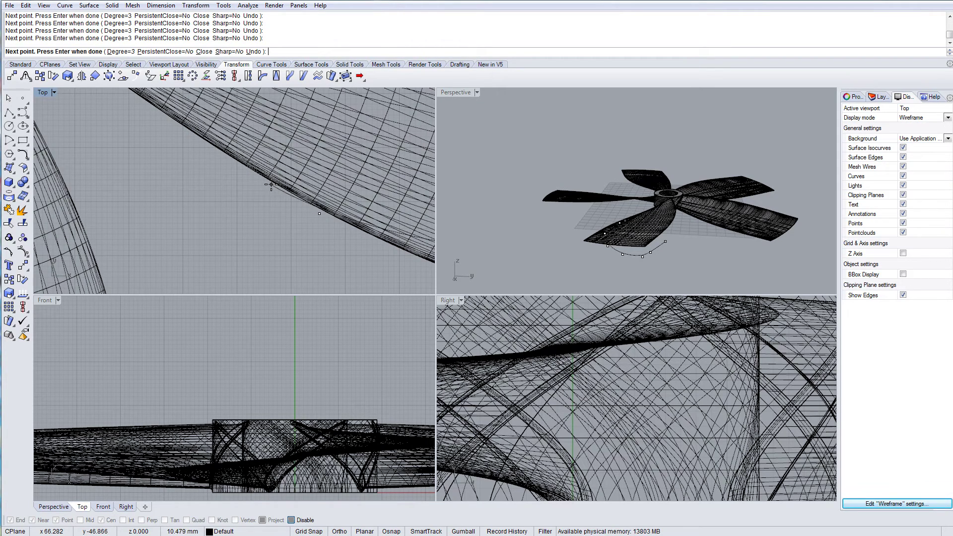
key(Return)
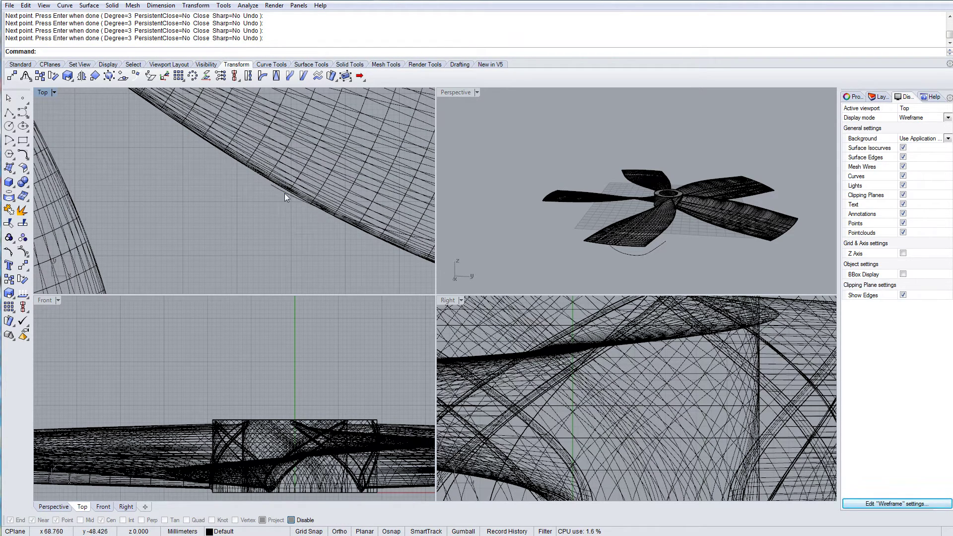
- Show the tip curve's control points and move the one near the lower tip corner slightly outward toward the blade's end in the Top view
click(284, 192)
scroll(284, 208, down, 5)
right_drag(323, 214, 284, 236)
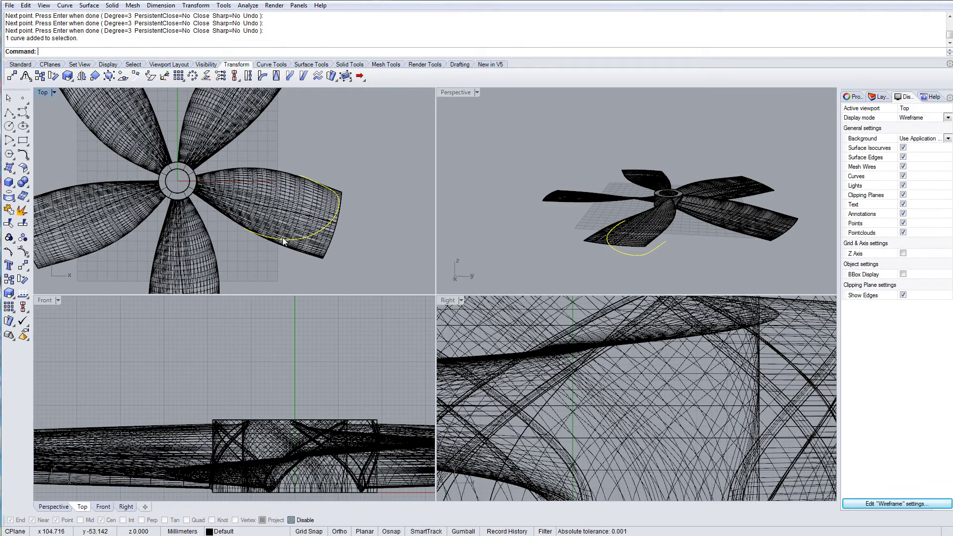
click(22, 252)
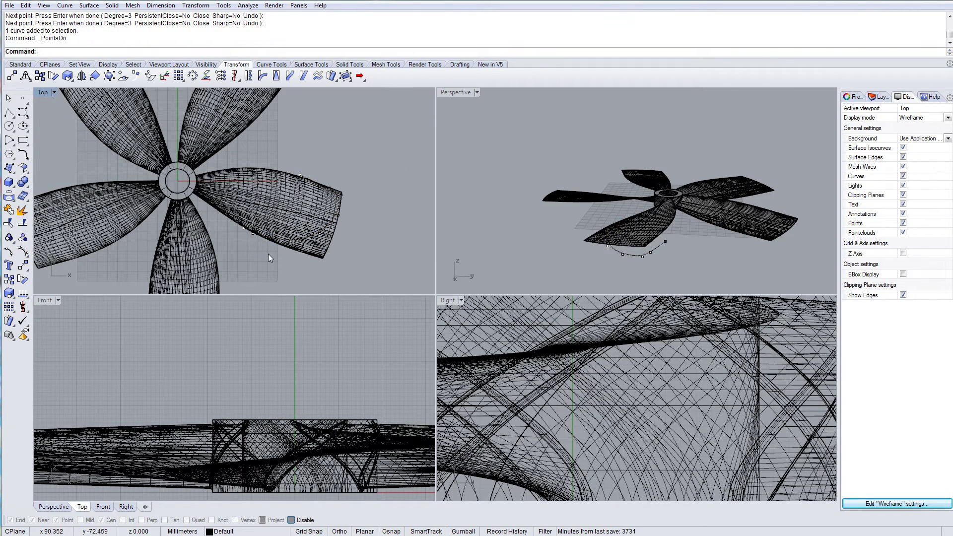
scroll(293, 248, up, 3)
click(337, 229)
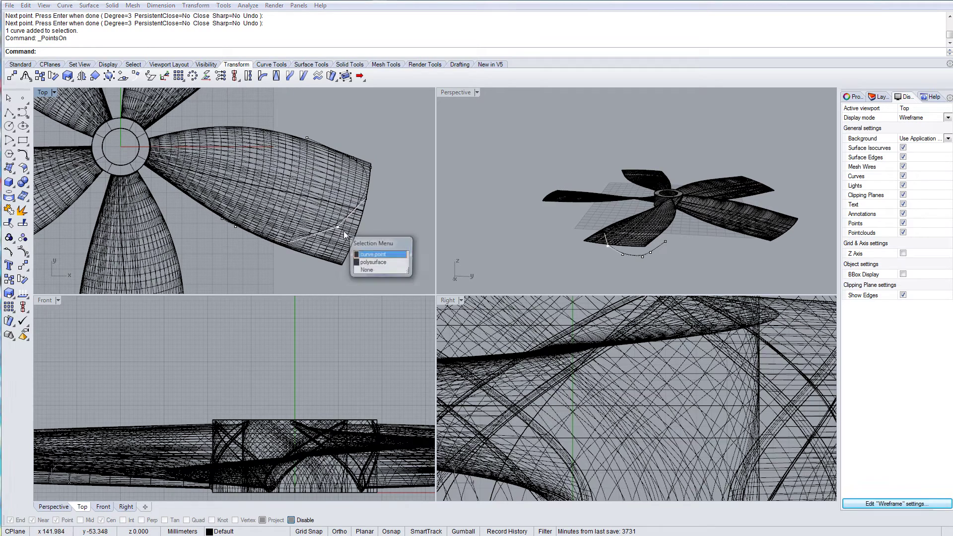
click(372, 255)
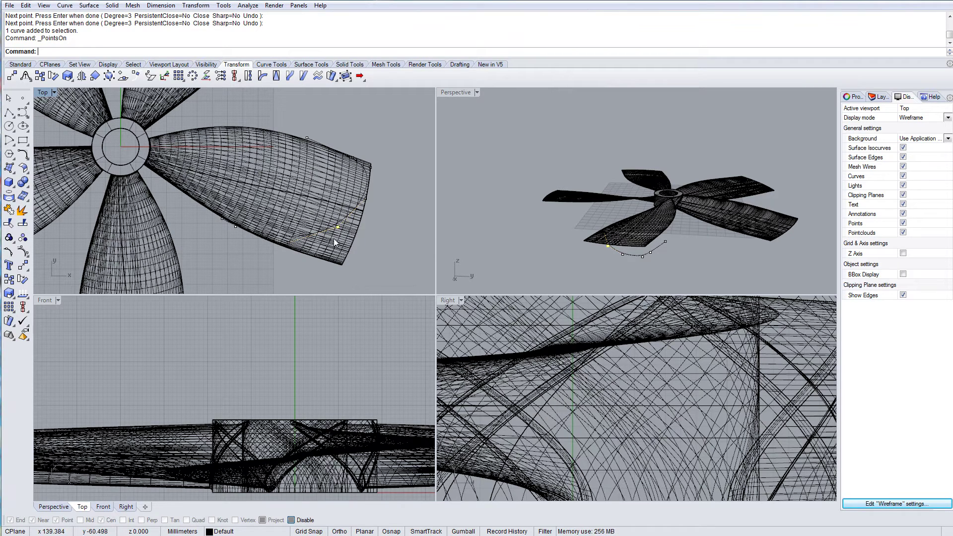
drag(338, 229, 350, 233)
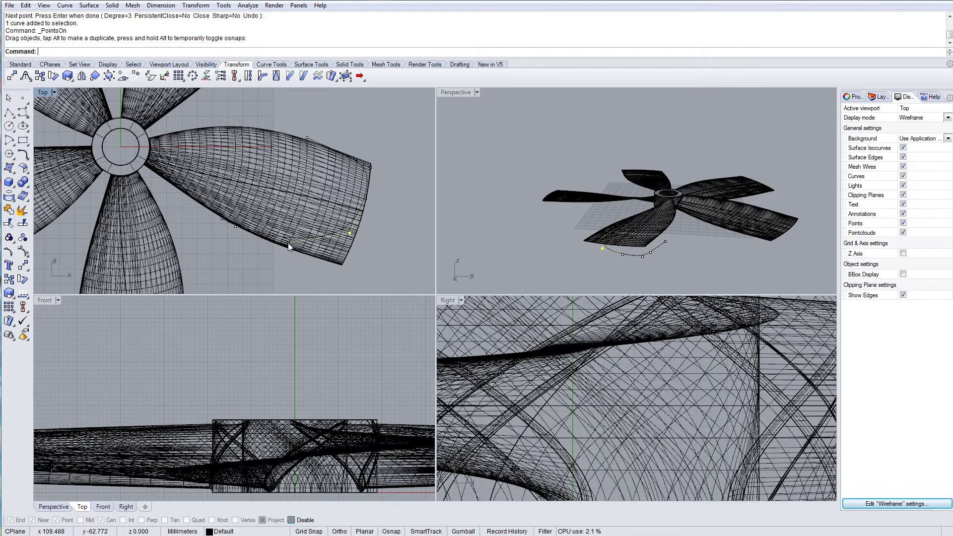
click(386, 201)
click(315, 140)
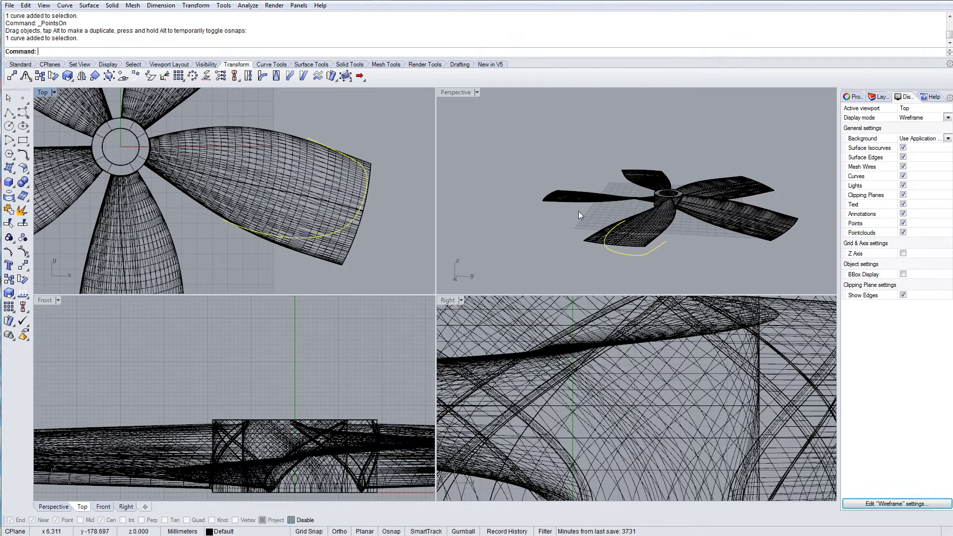
- Raise the curve's control point near the lower tip corner above the construction plane in the Front view and inspect the curve in Perspective
mouse_move(579, 214)
right_down()
mouse_move(634, 230)
mouse_move(632, 250)
right_up()
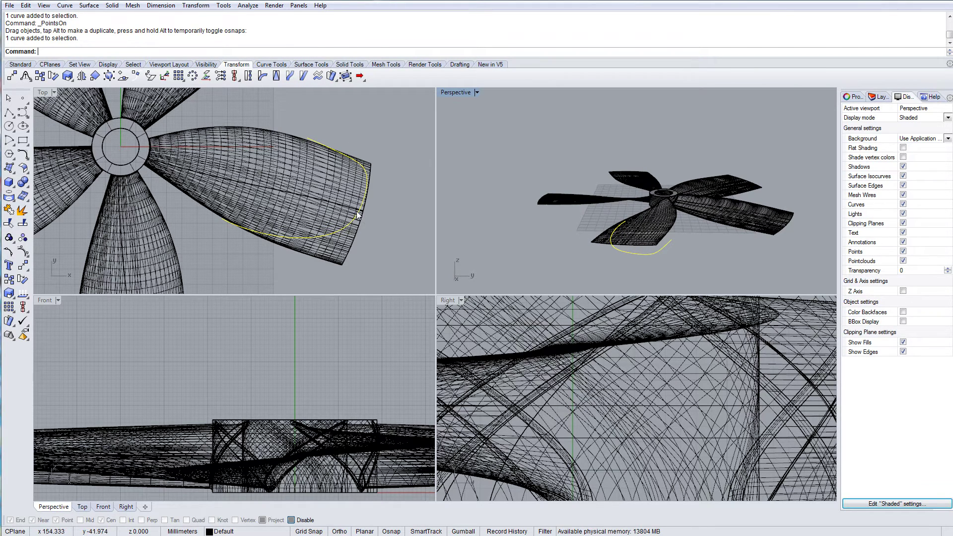
click(28, 254)
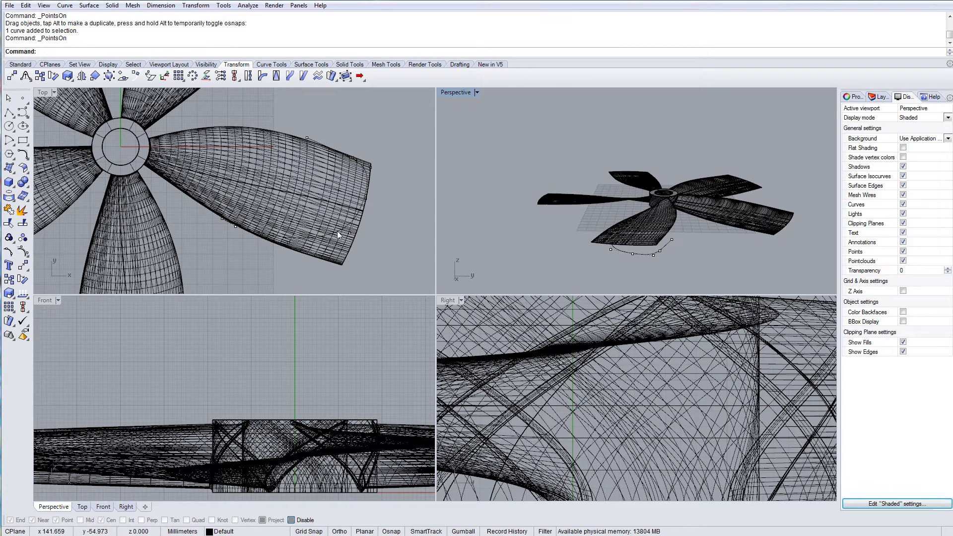
click(350, 233)
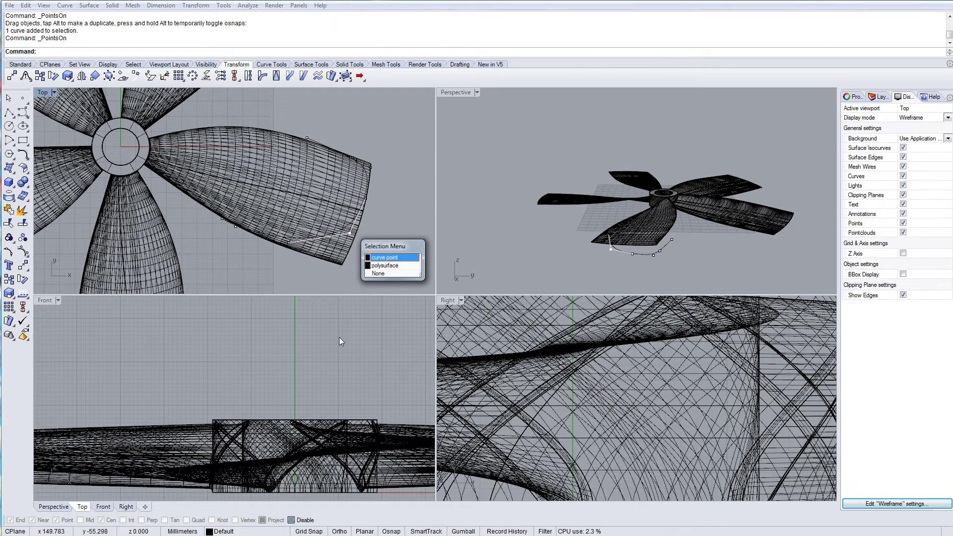
click(386, 258)
scroll(320, 368, down, 8)
right_drag(276, 400, 20, 388)
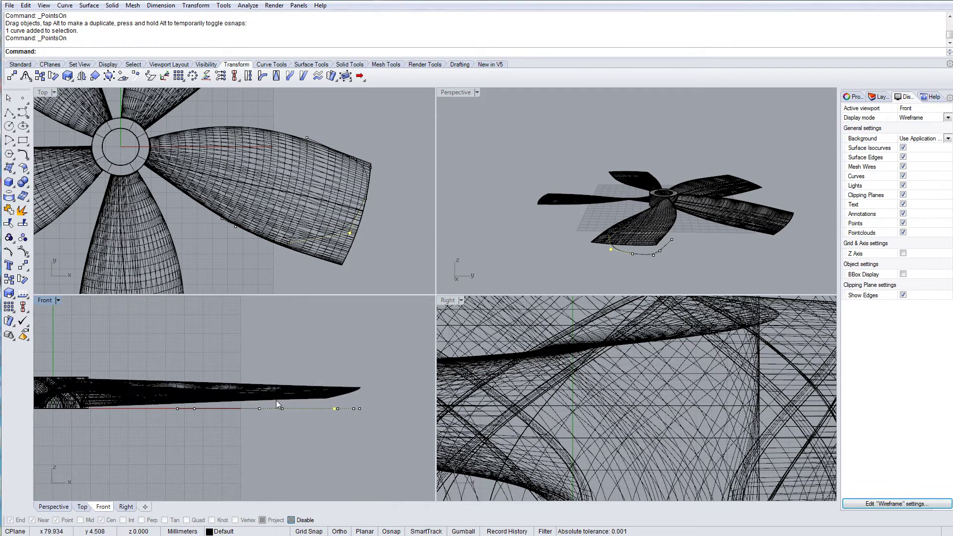
scroll(333, 407, up, 5)
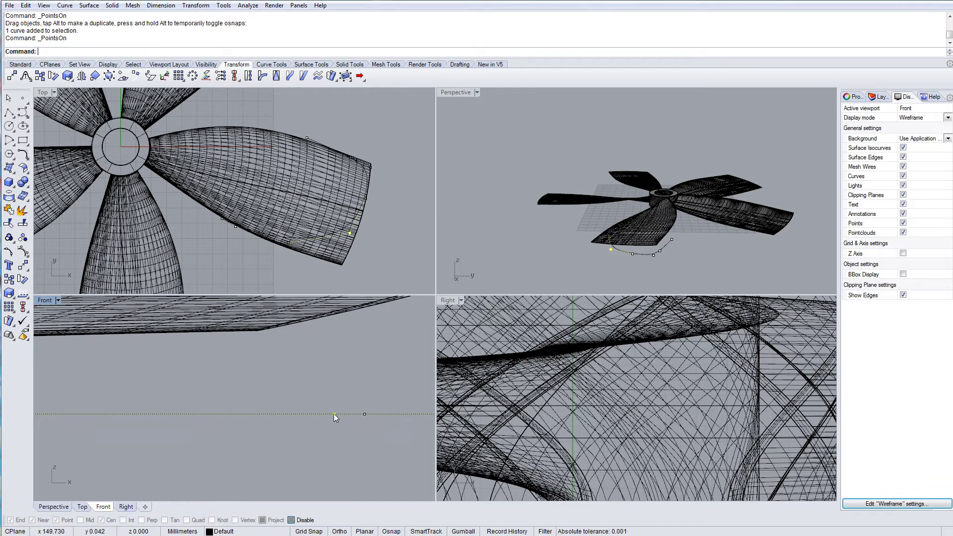
drag(334, 413, 334, 390)
right_drag(548, 213, 567, 240)
key(Escape)
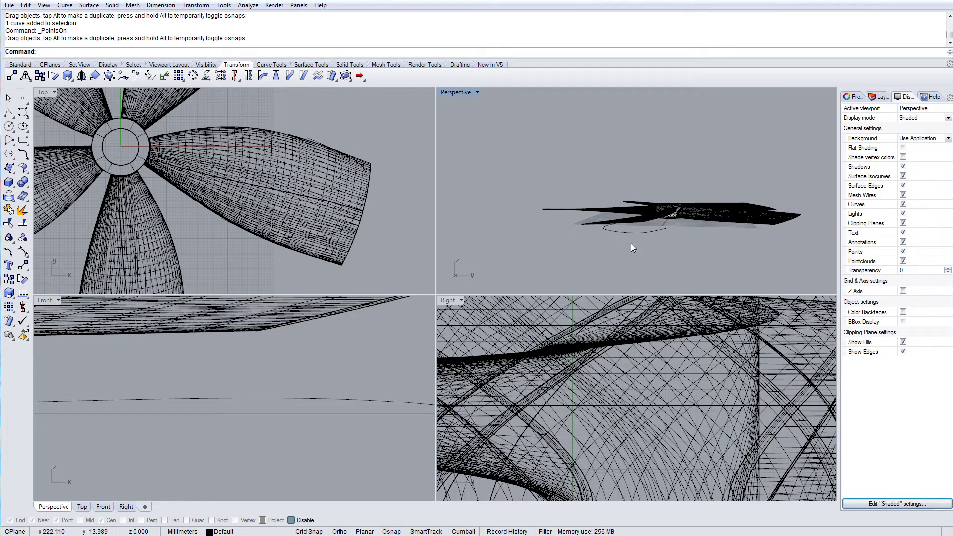
right_drag(633, 247, 644, 261)
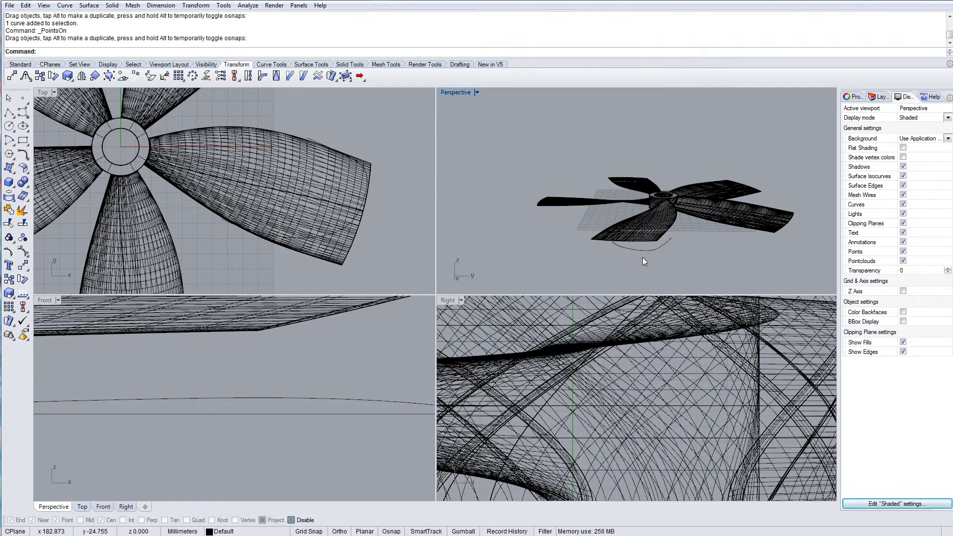
- Project the tip curve onto the Top view's construction plane, deleting the input curve
click(644, 249)
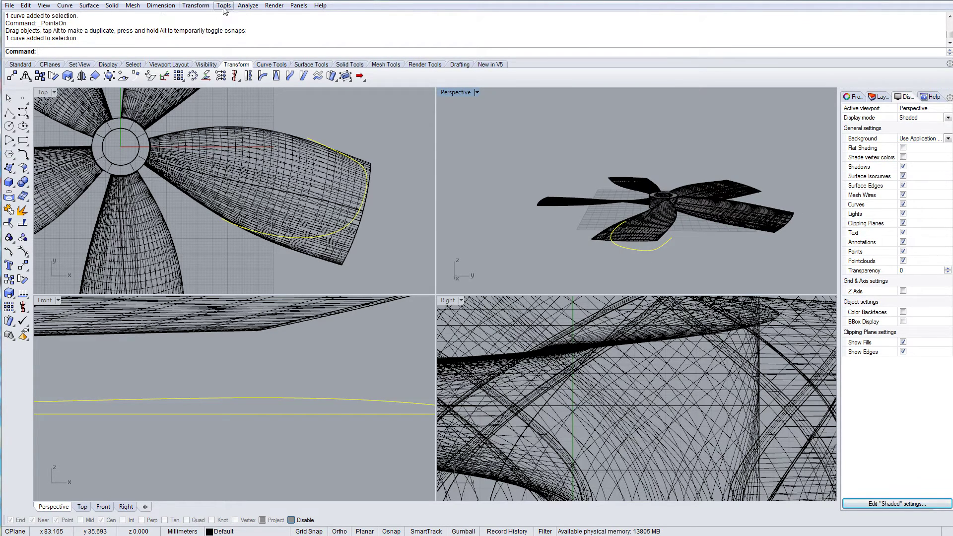
click(200, 7)
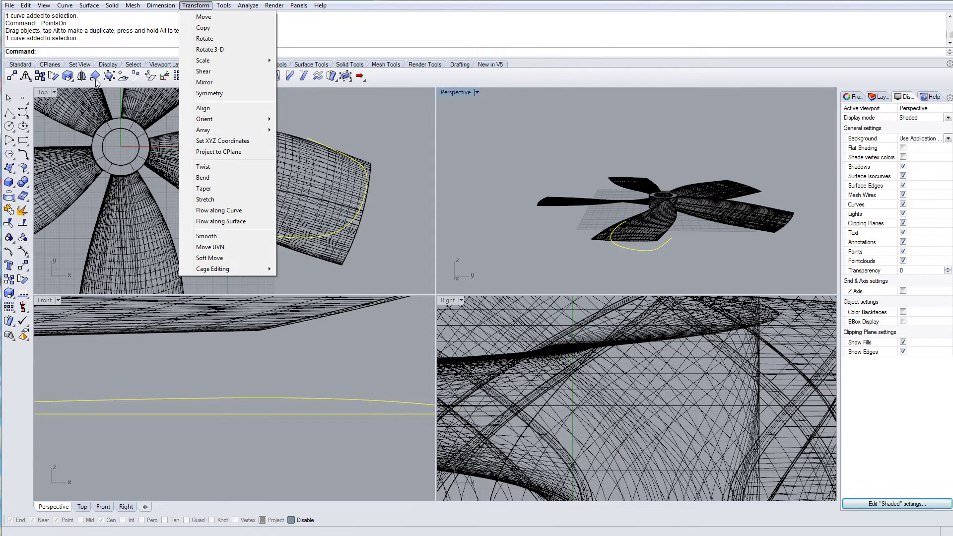
click(45, 94)
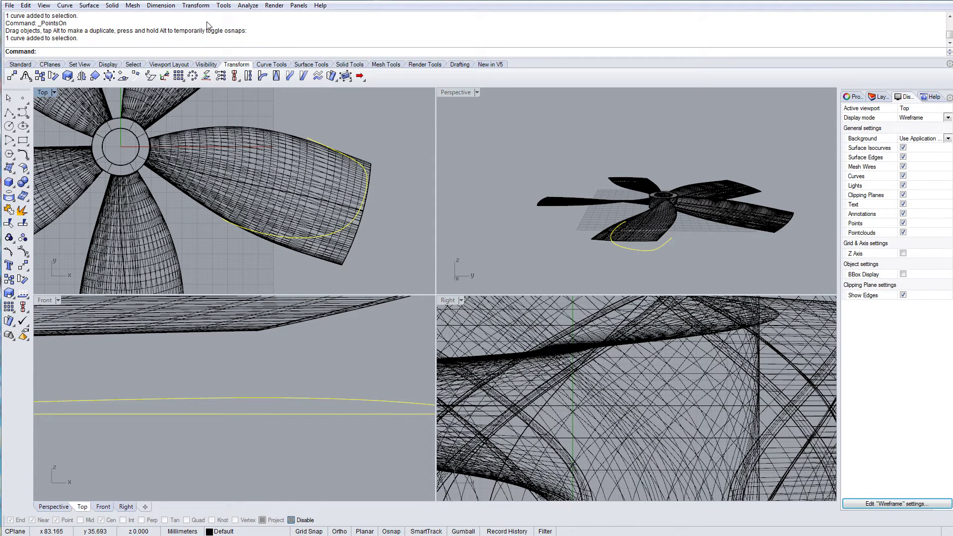
click(203, 7)
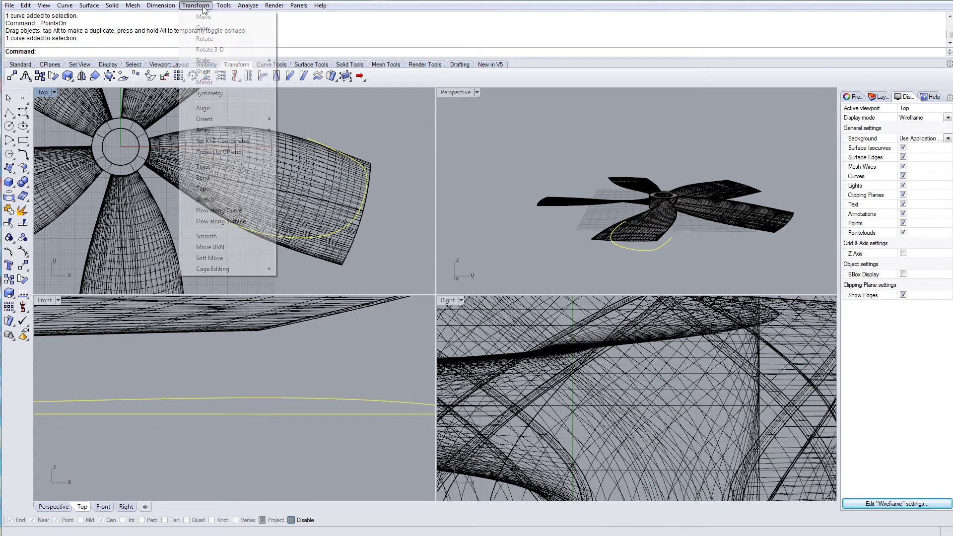
click(215, 152)
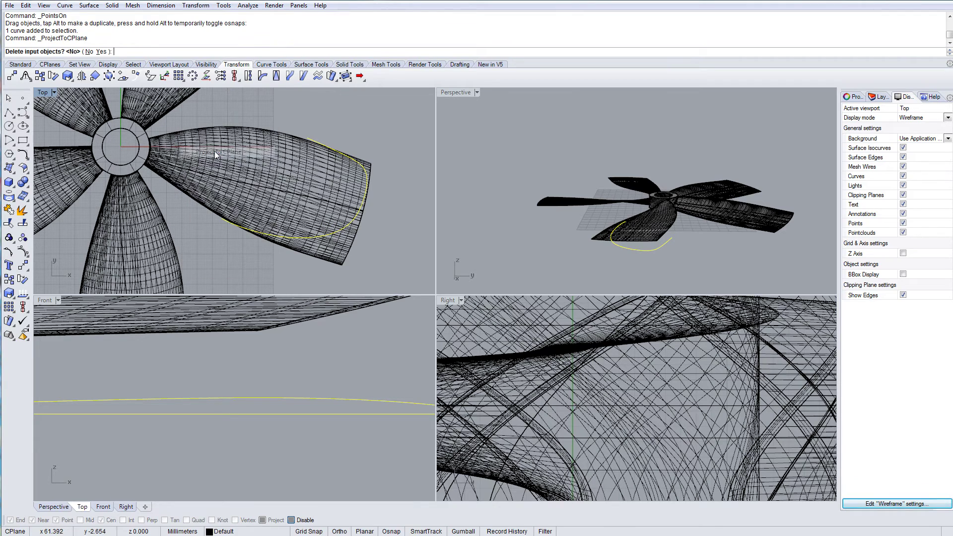
click(100, 52)
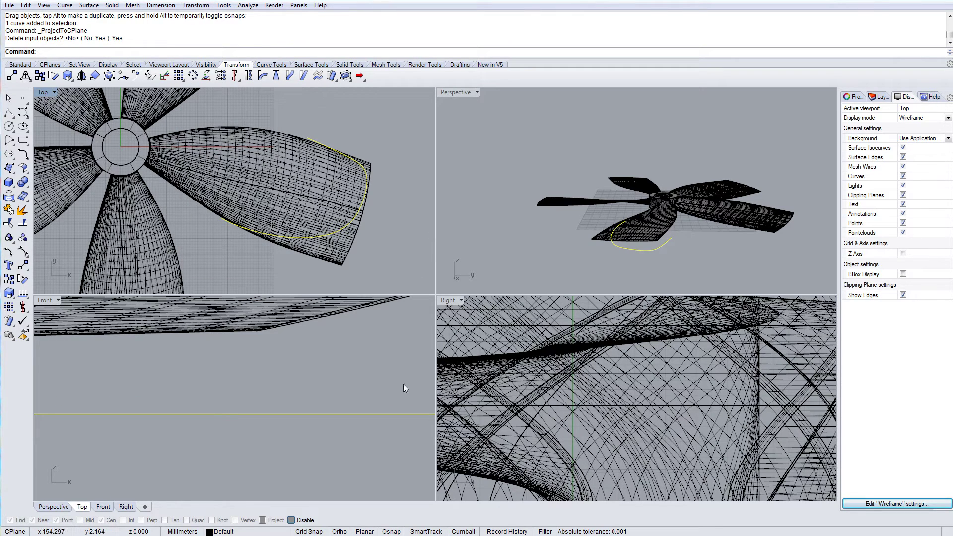
scroll(384, 396, down, 8)
scroll(384, 394, down, 4)
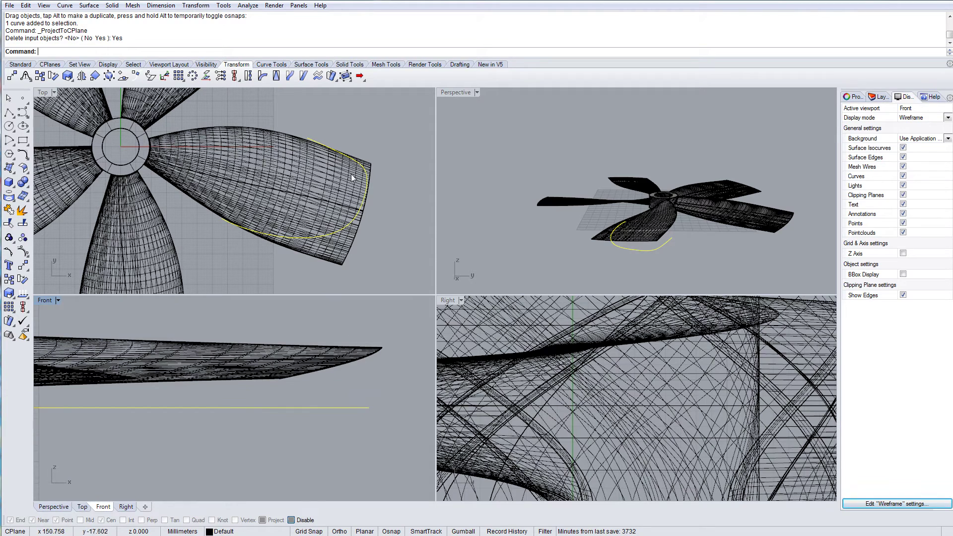
click(417, 195)
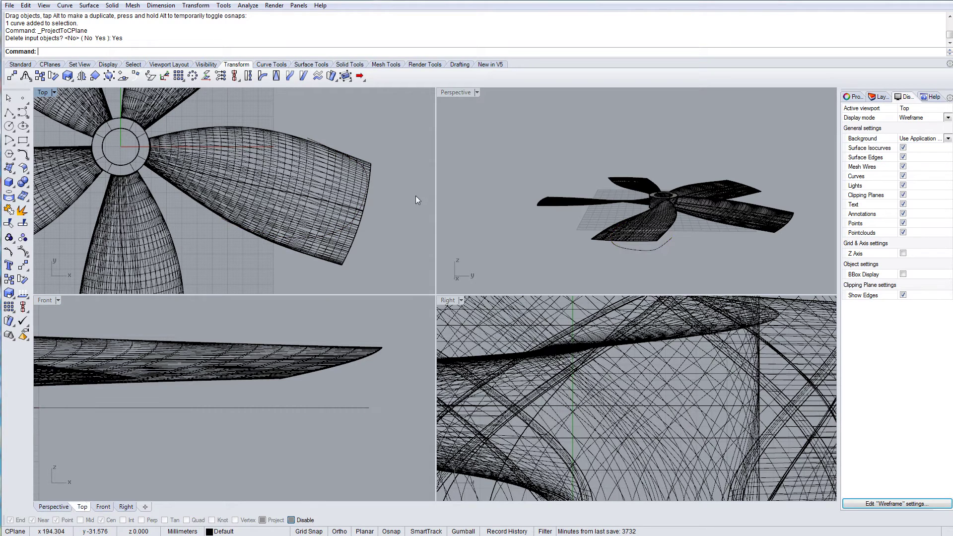
- Extrude the flattened tip curve straight up about 17 mm in the Front view as an open surface passing through the blade
click(303, 409)
scroll(235, 435, down, 4)
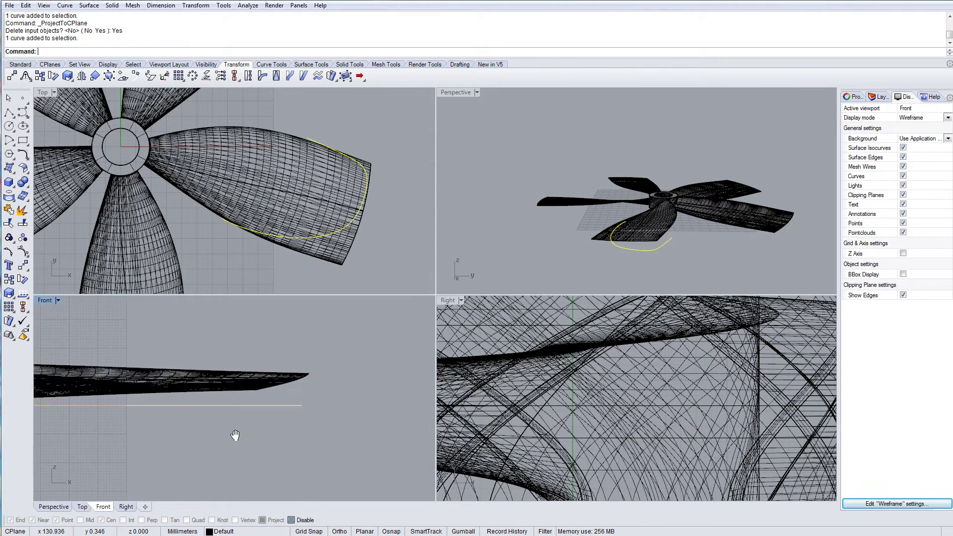
right_drag(235, 435, 277, 469)
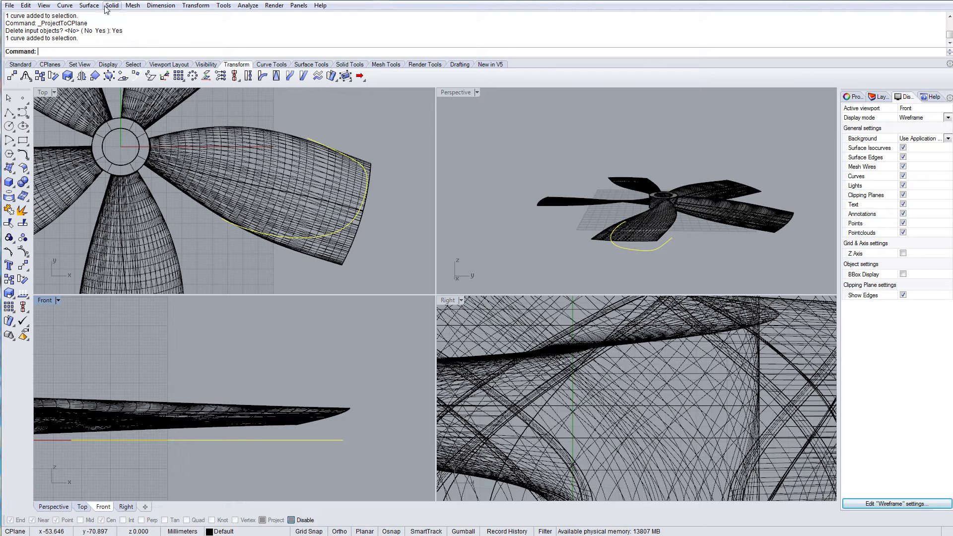
click(89, 6)
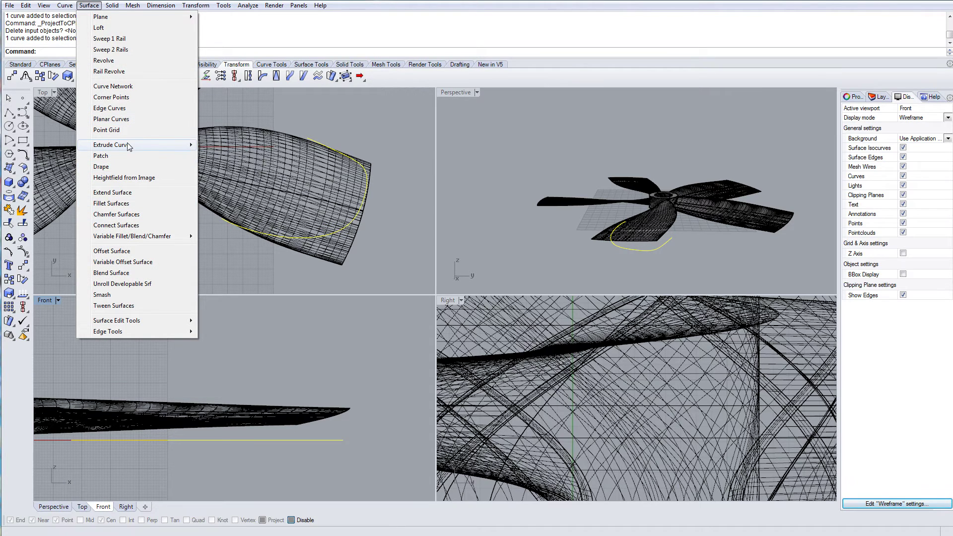
mouse_move(130, 145)
click(219, 145)
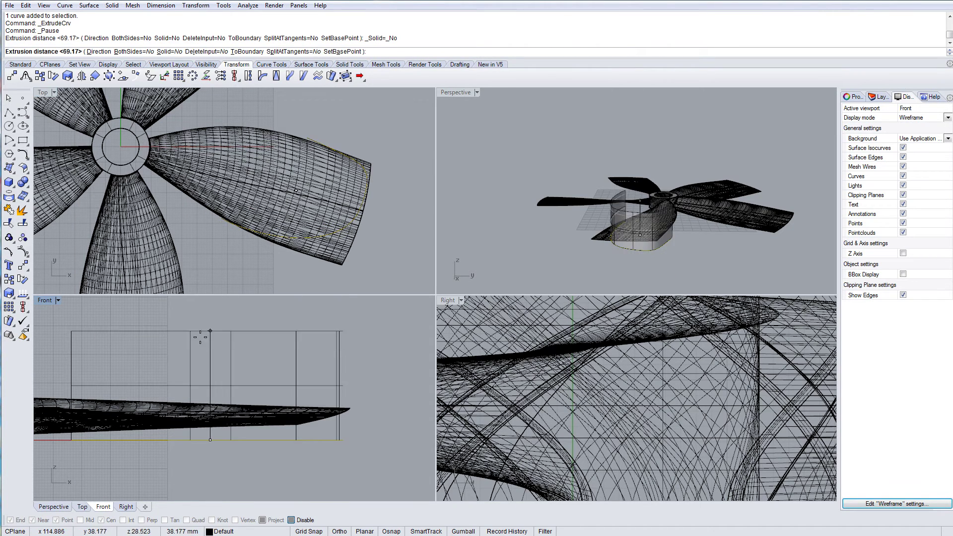
scroll(216, 371, up, 3)
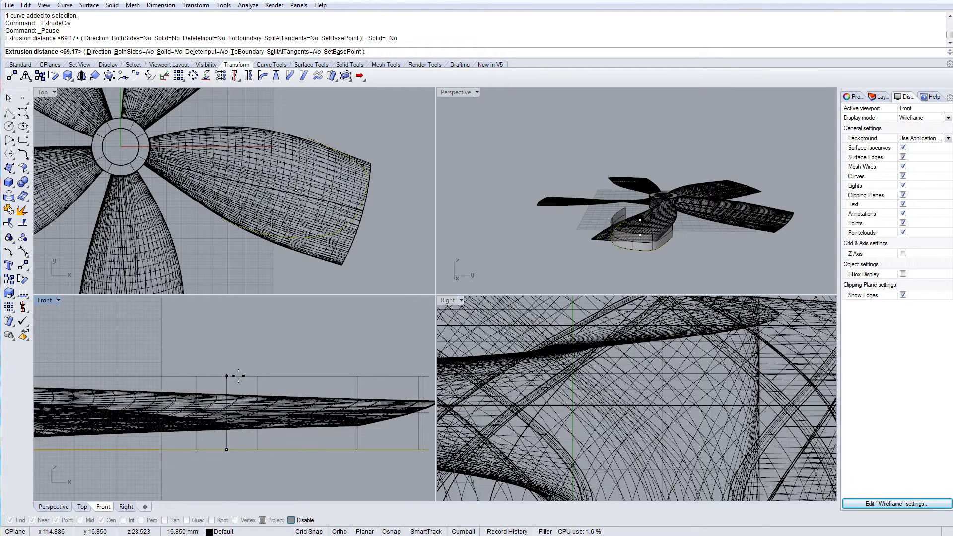
click(226, 376)
click(414, 256)
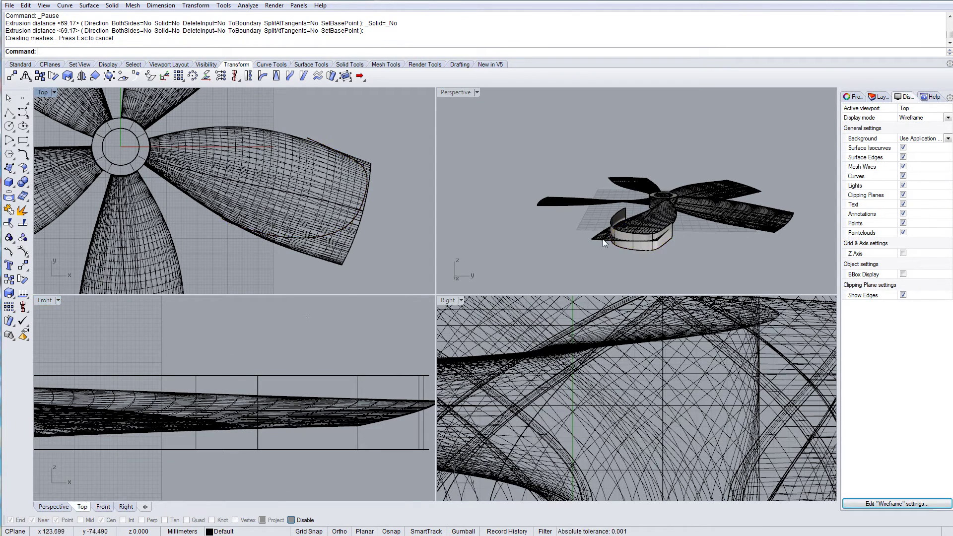
scroll(656, 265, up, 6)
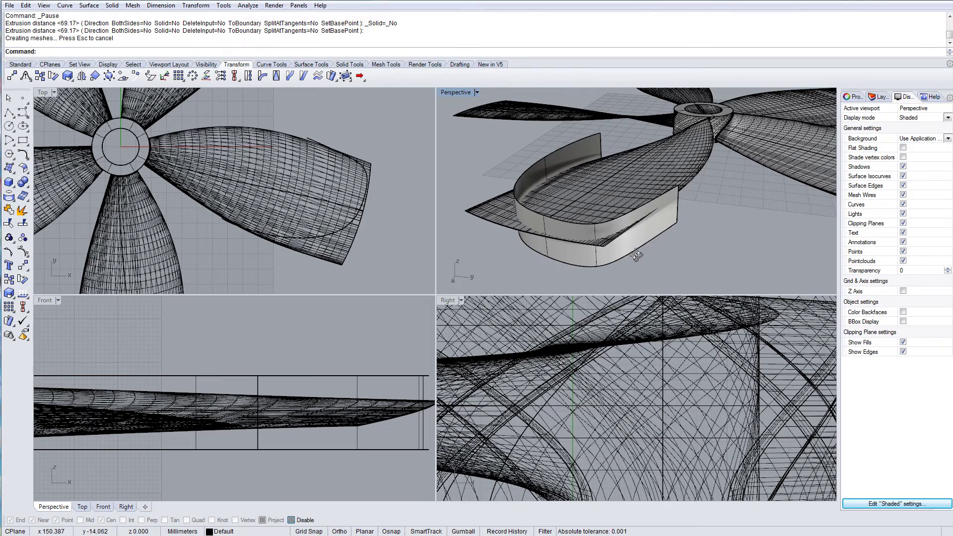
- Polar-array the extruded tip surface about the origin in the Top view, with 5 items over 360 degrees
click(592, 160)
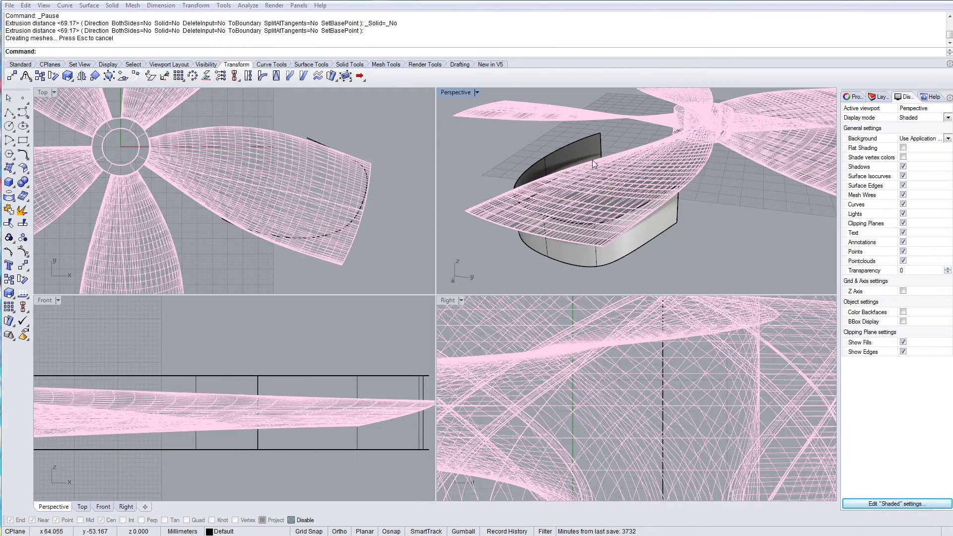
click(620, 181)
scroll(278, 204, down, 1)
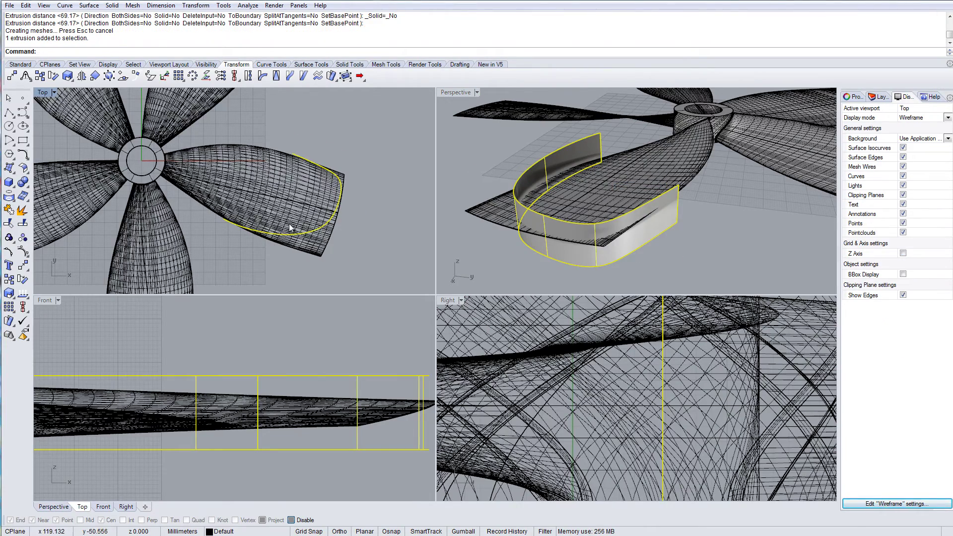
scroll(290, 228, down, 2)
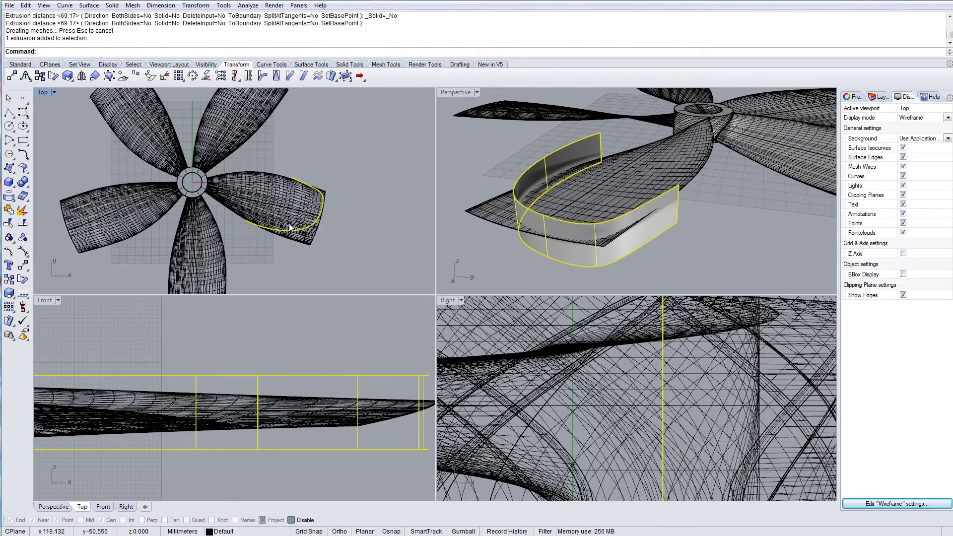
click(193, 75)
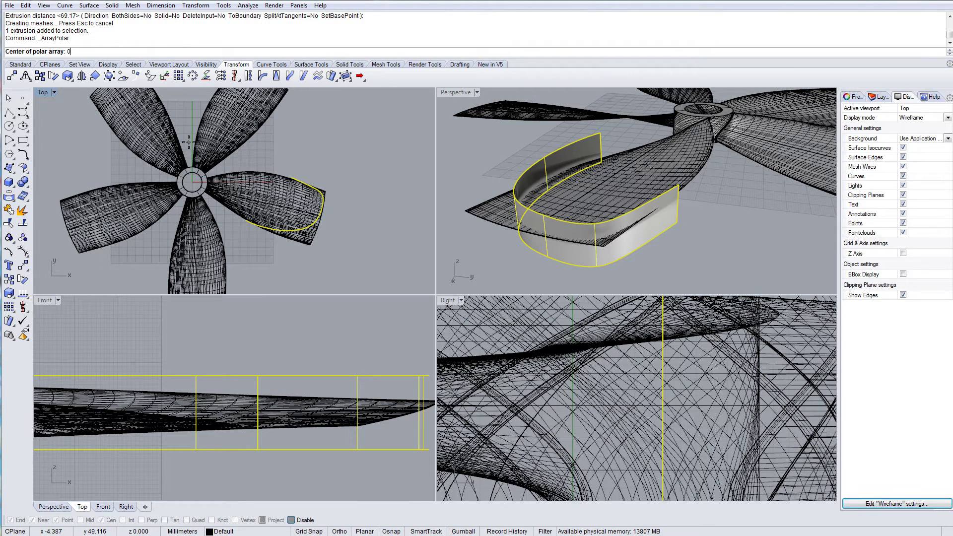
text(0)
key(Return)
key(Return)
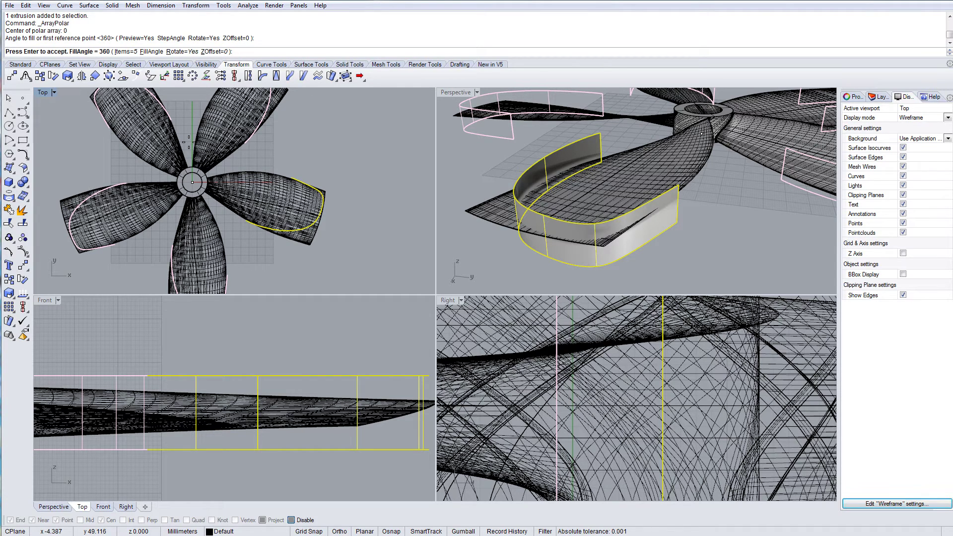
key(Return)
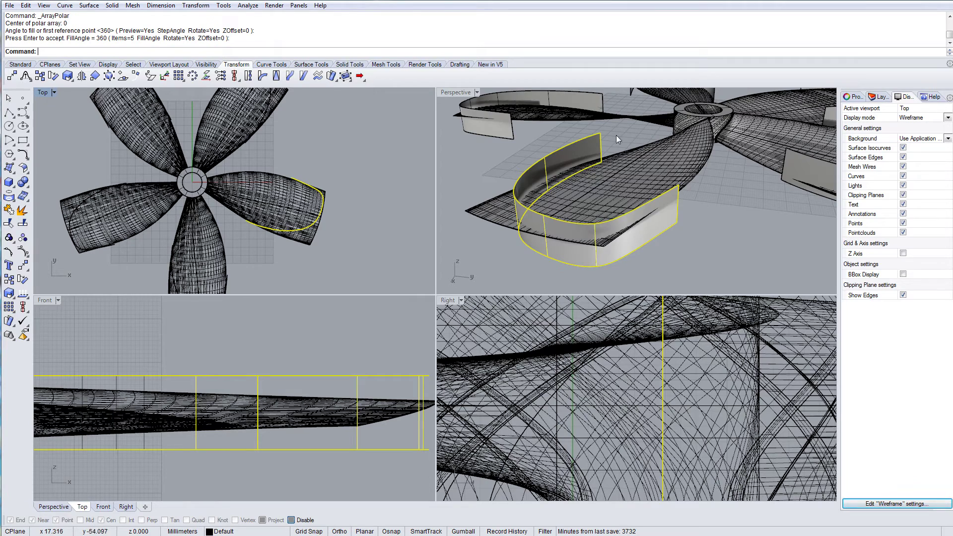
- Trim the squared tip off the blade carrying the original extrusion, using all five arrayed surfaces as cutting objects
scroll(639, 172, down, 5)
right_drag(673, 186, 586, 189)
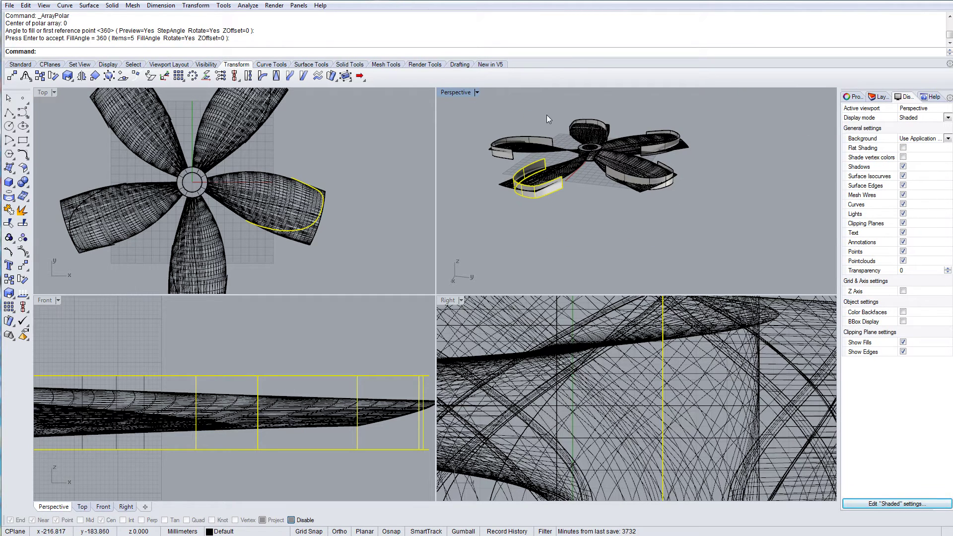
shift+click(550, 141)
shift+click(578, 120)
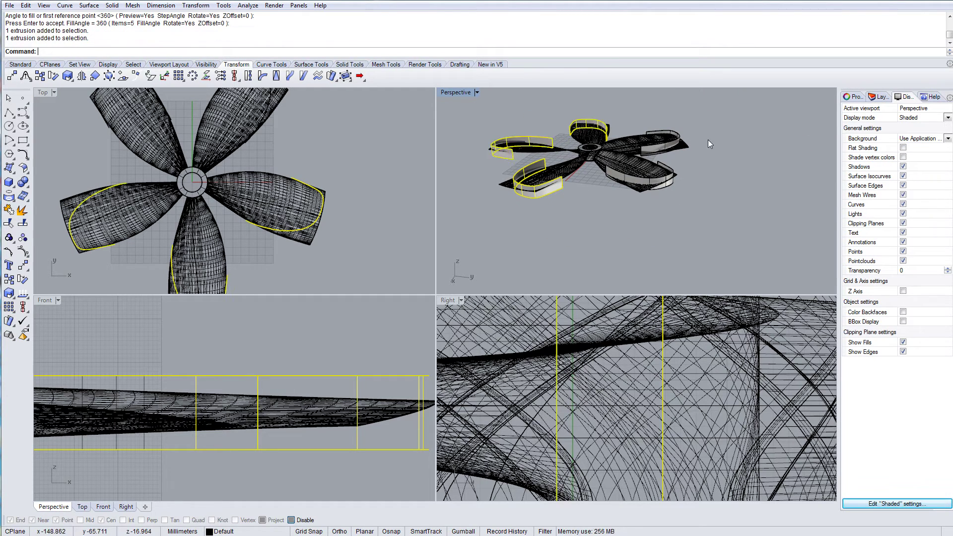
shift+click(668, 133)
shift+click(672, 170)
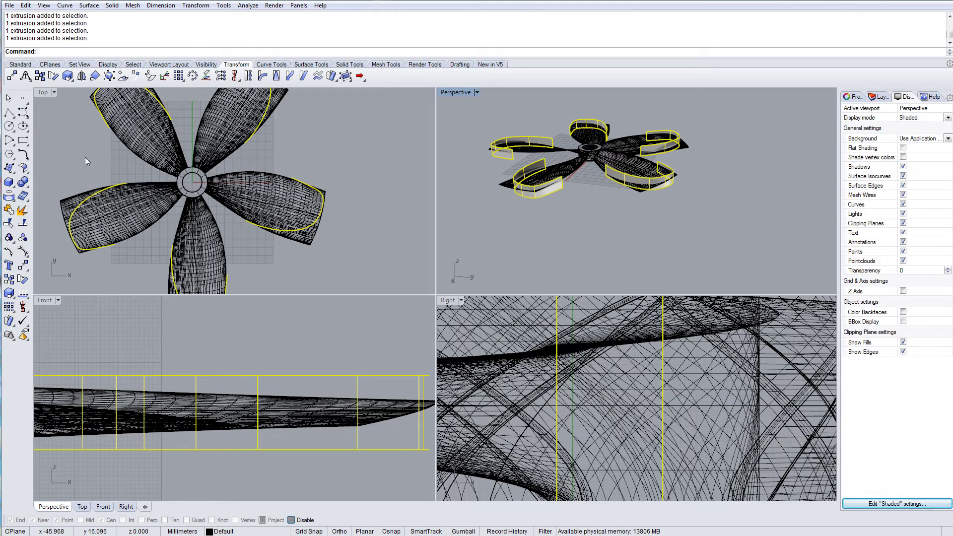
click(9, 223)
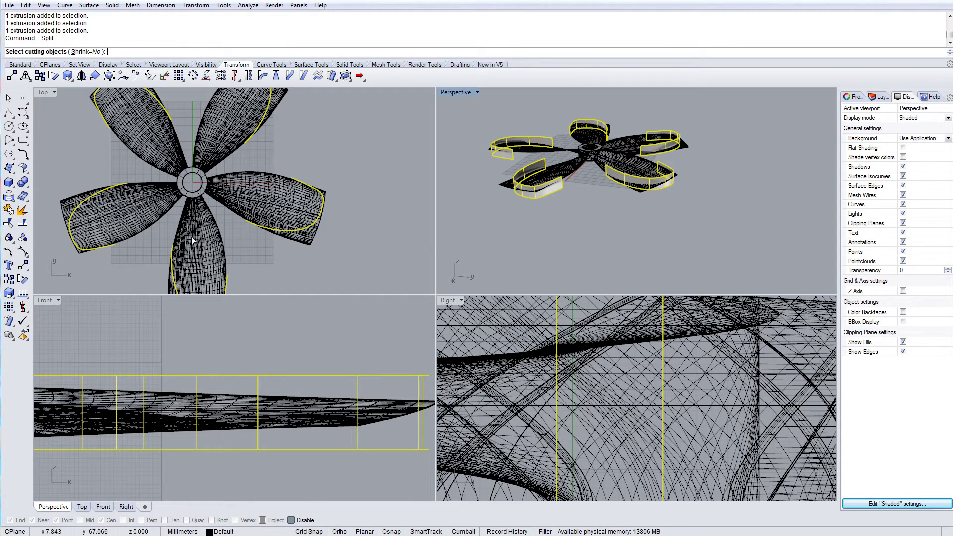
click(9, 223)
click(299, 240)
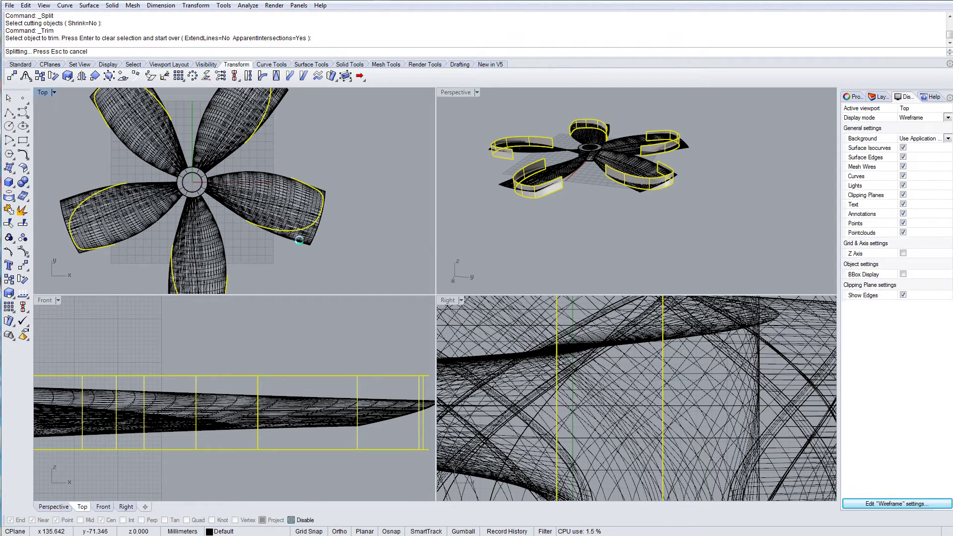
- Trim the squared tips off the other four blades with the same cutting surfaces in the Top view and finish trimming
right_drag(204, 252, 253, 185)
click(226, 240)
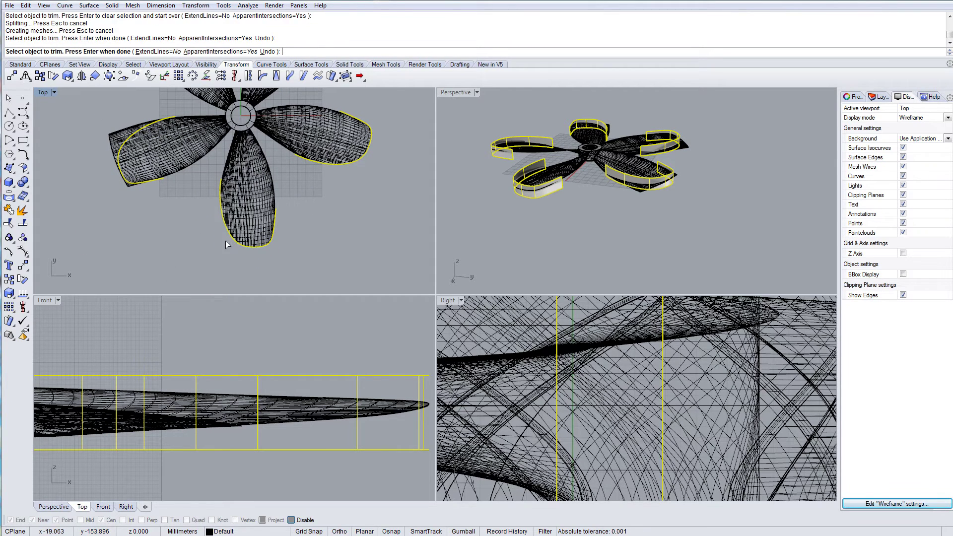
click(134, 132)
right_drag(169, 114, 133, 216)
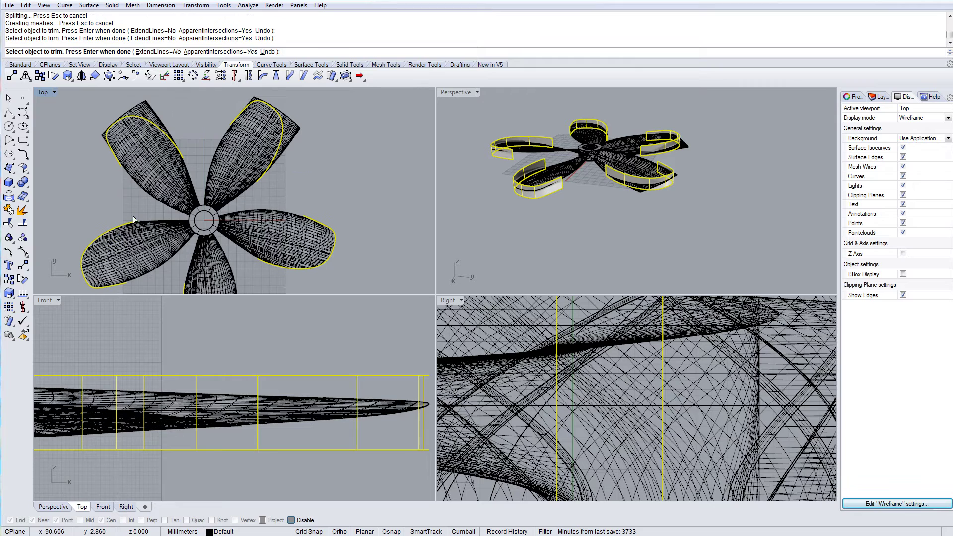
click(148, 114)
click(287, 131)
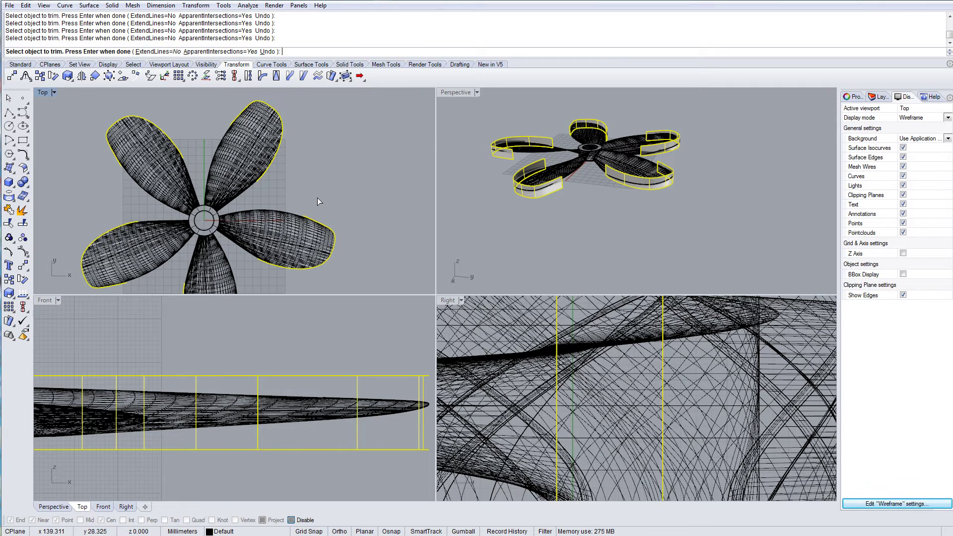
right_drag(507, 188, 475, 197)
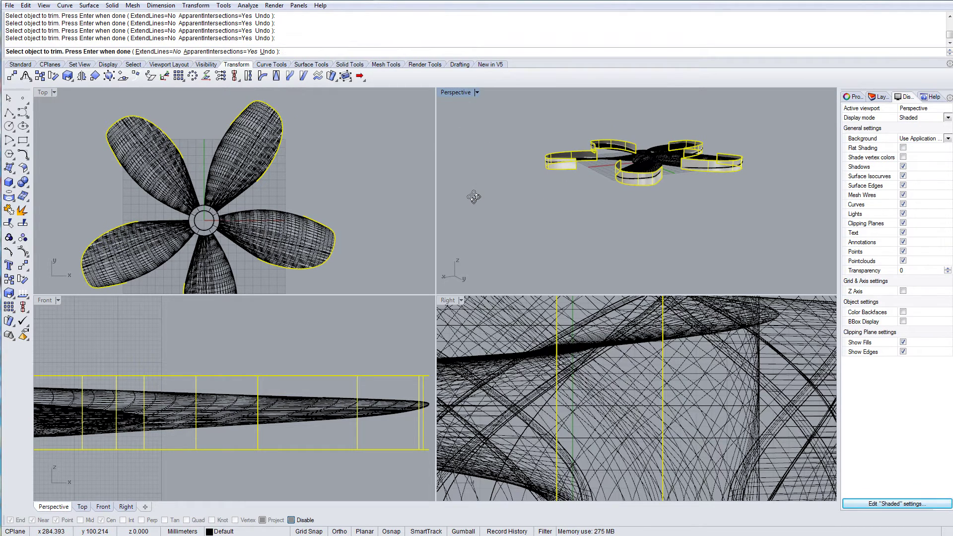
right_click(566, 213)
- Trim away the parts of the five extruded surfaces outside the blades, using the propeller polysurface as the cutting object
right_drag(633, 191, 611, 221)
click(622, 216)
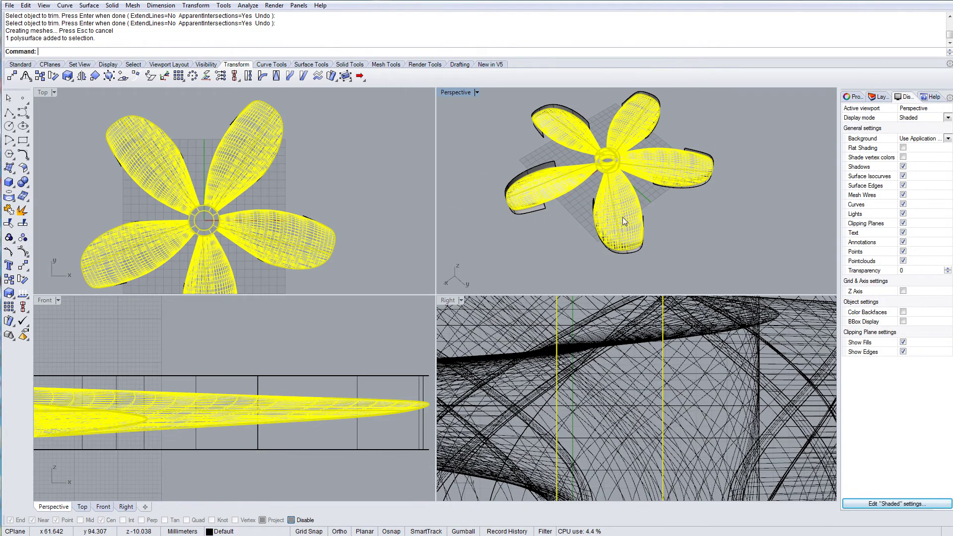
click(11, 224)
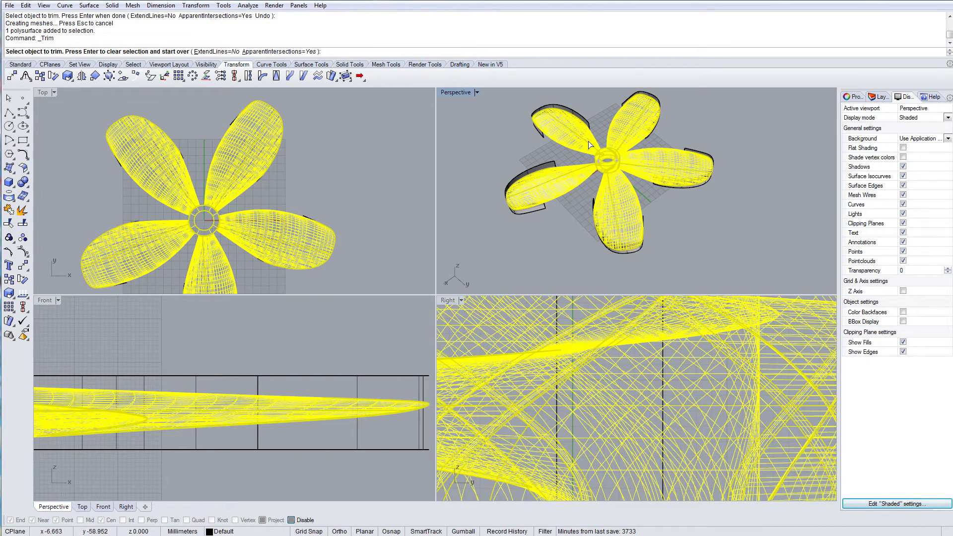
click(648, 96)
click(706, 156)
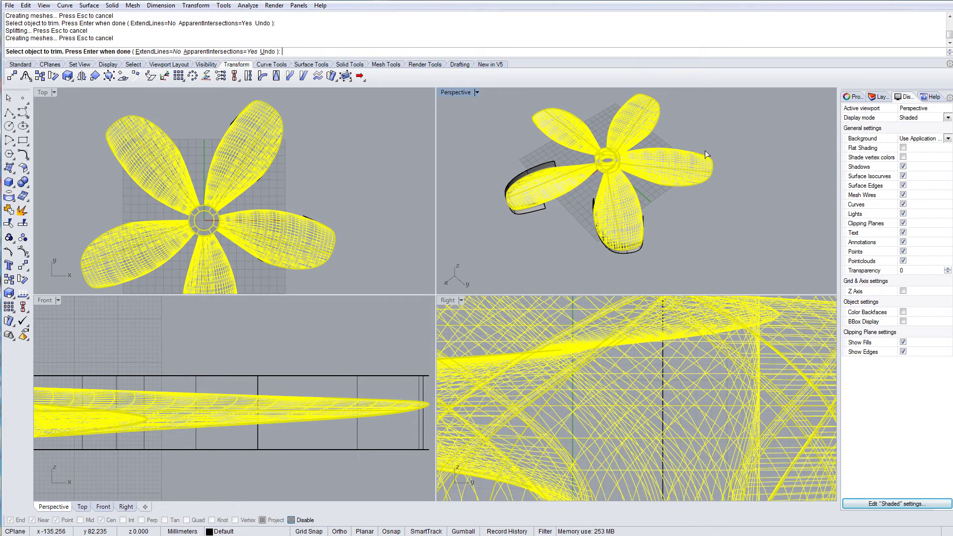
click(540, 163)
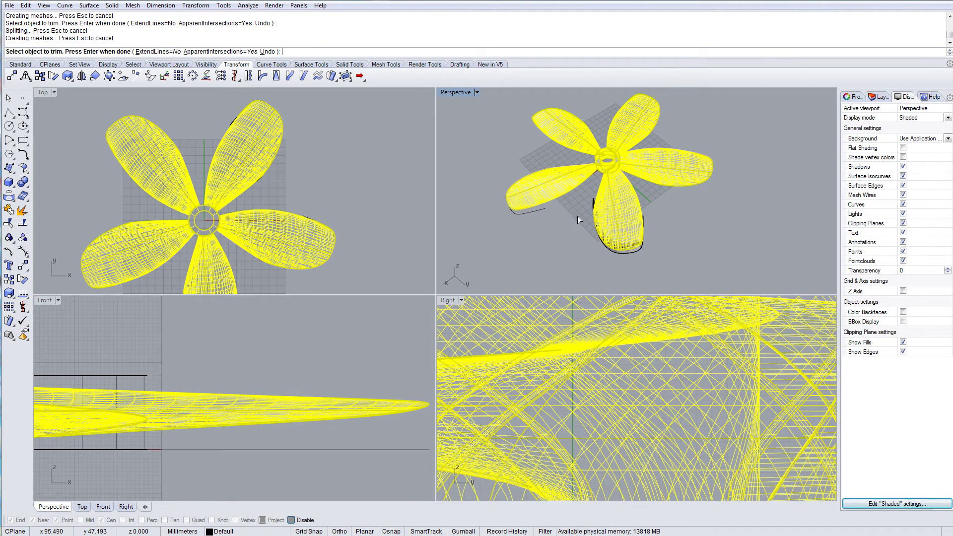
right_drag(579, 213, 582, 183)
click(595, 176)
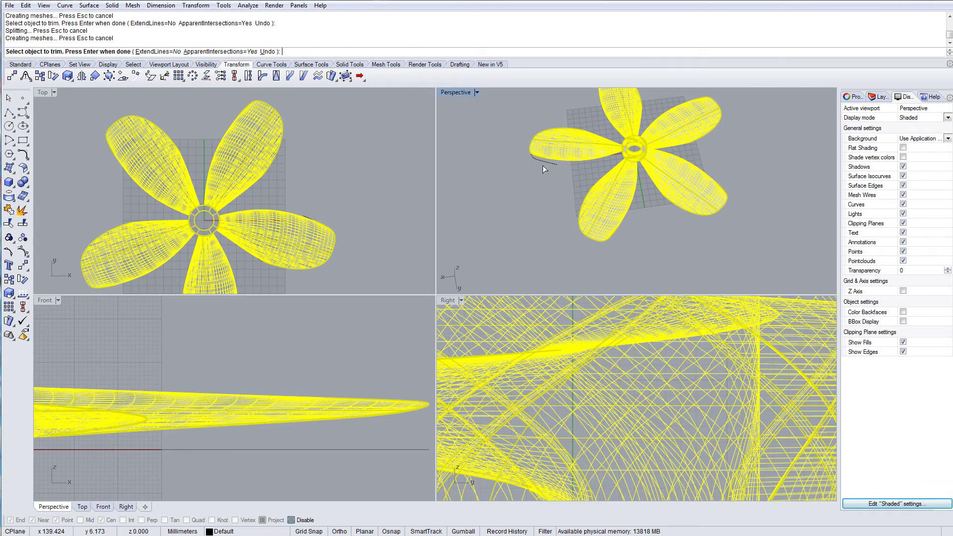
key(Return)
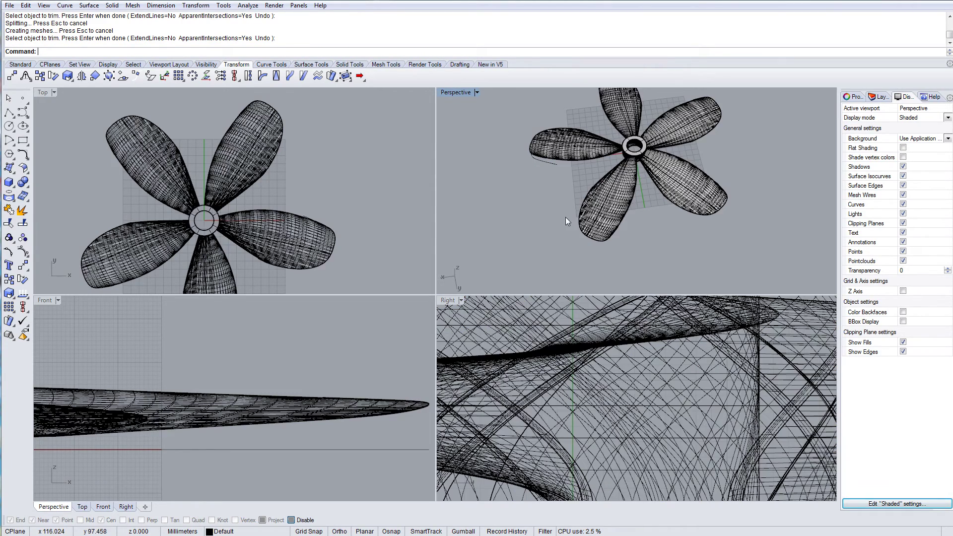
- Examine up close the thin surface strip along the rounded edge of one blade tip in the Perspective view
scroll(587, 216, up, 4)
right_drag(561, 267, 620, 221)
scroll(607, 245, up, 8)
scroll(637, 195, up, 3)
click(735, 178)
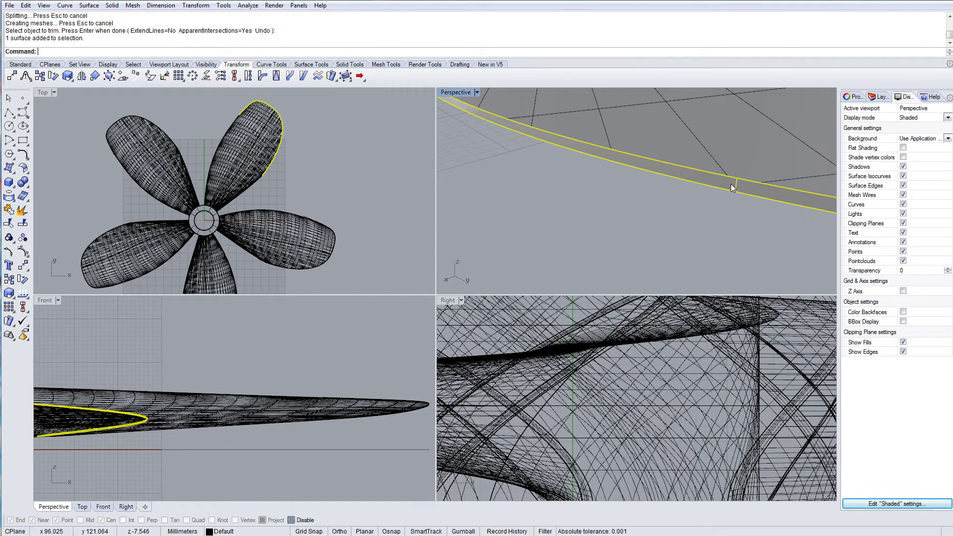
scroll(731, 211, down, 2)
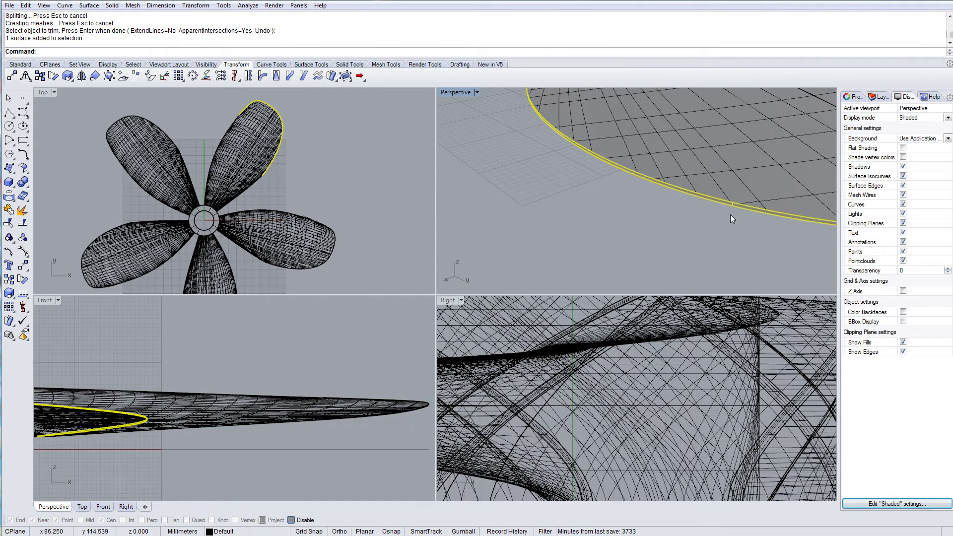
scroll(730, 215, down, 10)
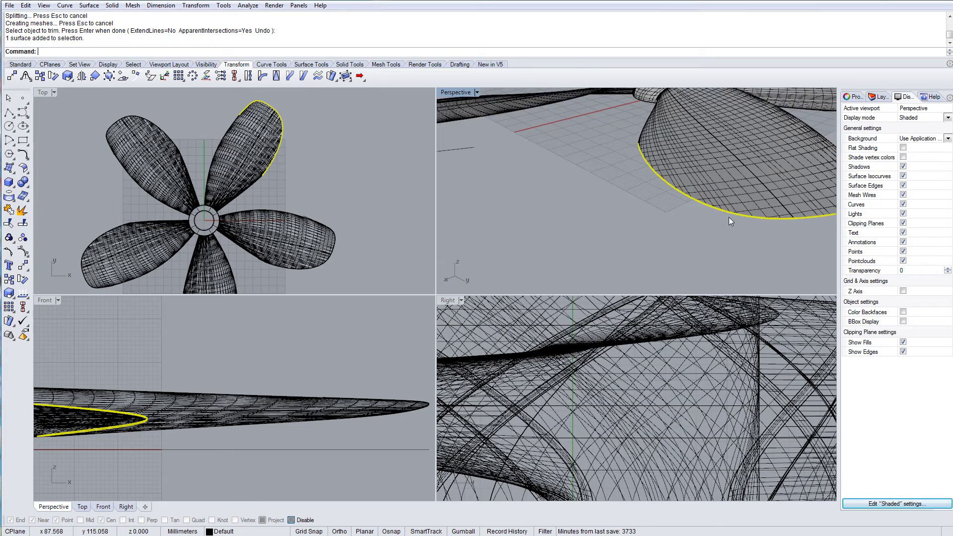
key(ctrl+a)
click(9, 197)
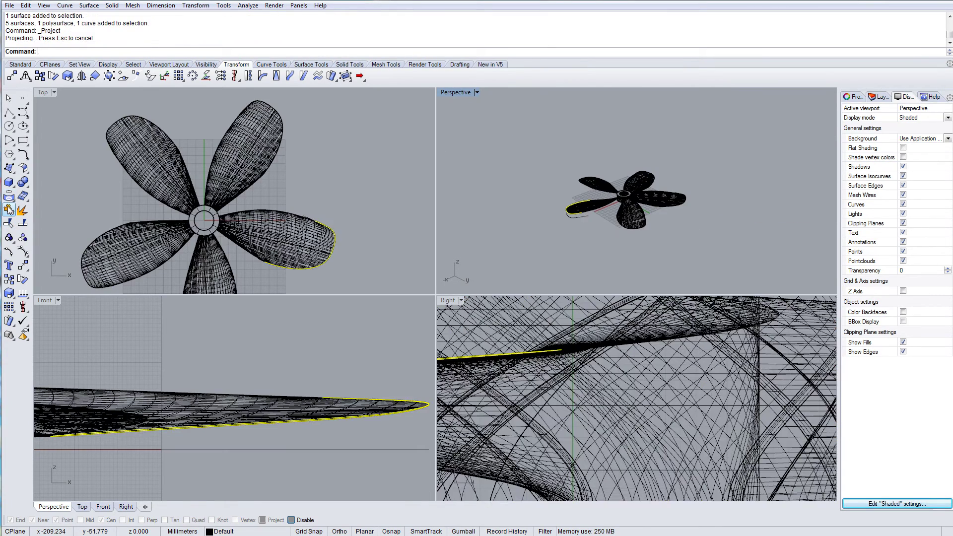
click(8, 211)
key(Escape)
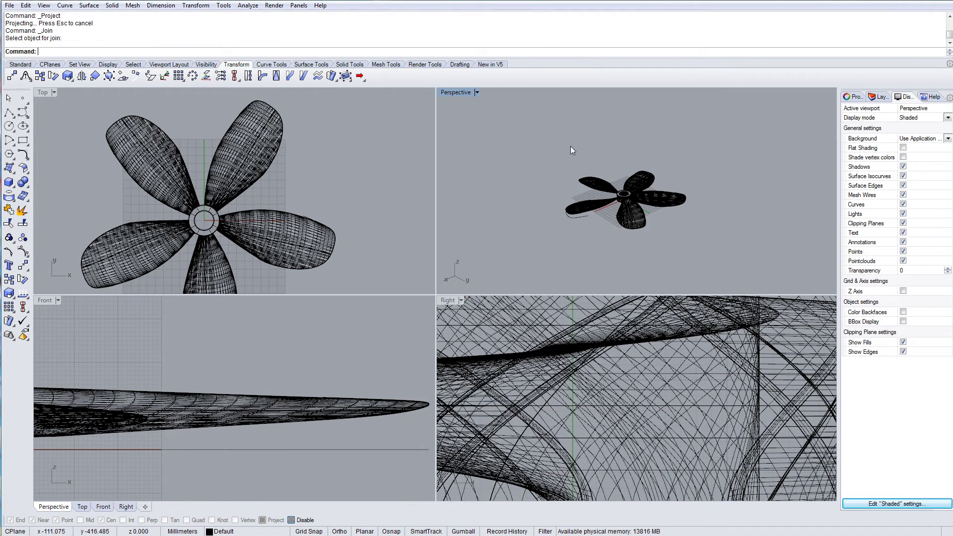
- Join the five trimmed tip strips and the propeller polysurface into a single object
key(ctrl+a)
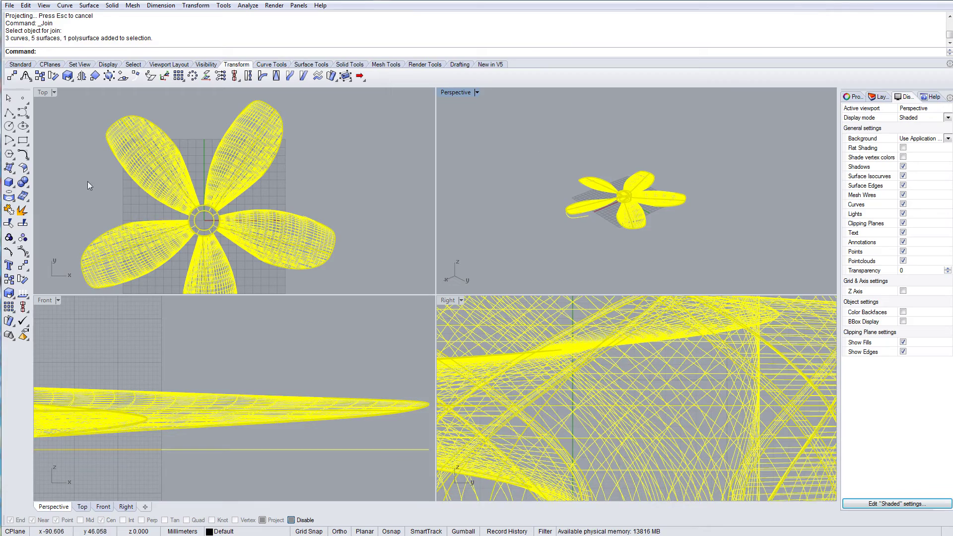
click(9, 210)
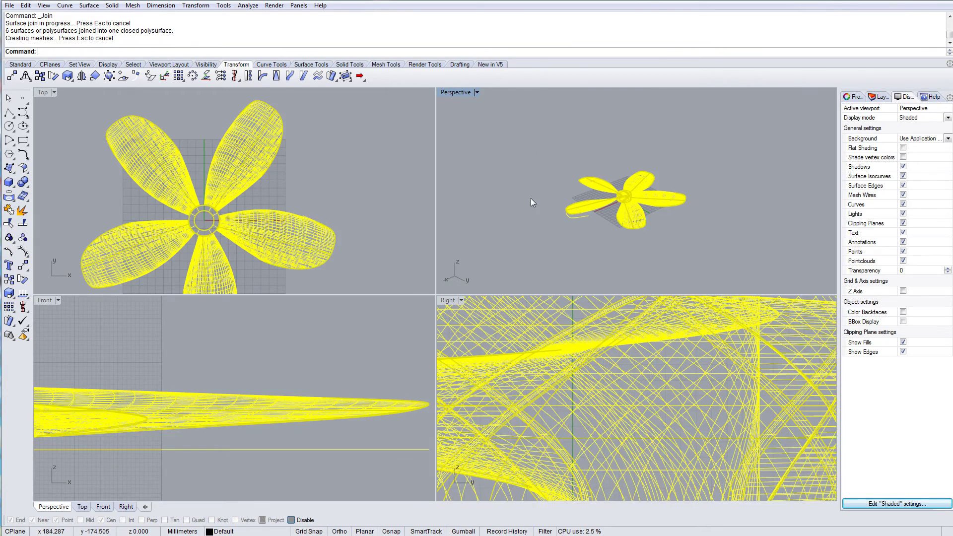
- Check the joined propeller's object properties and detailed geometry description, then close the description and deselect the propeller
scroll(640, 224, up, 3)
click(648, 217)
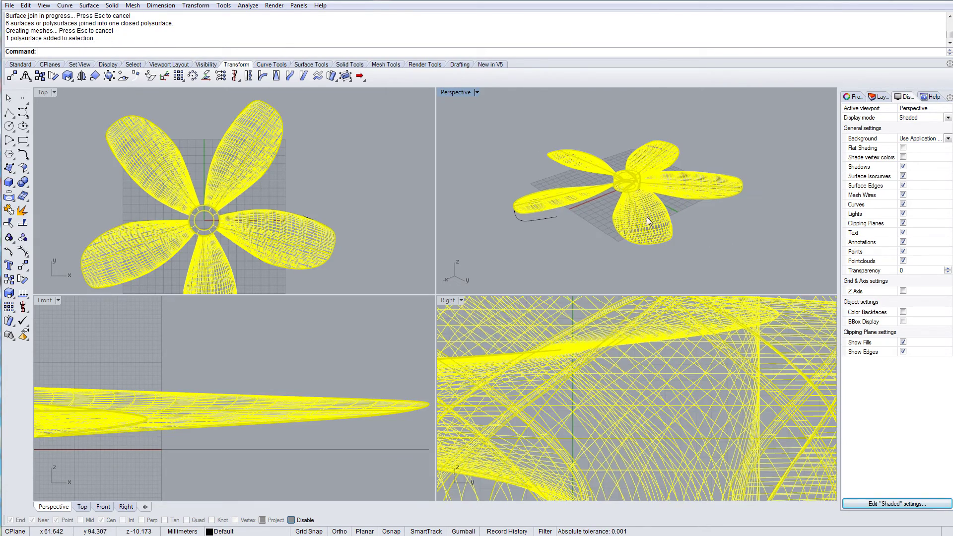
click(877, 98)
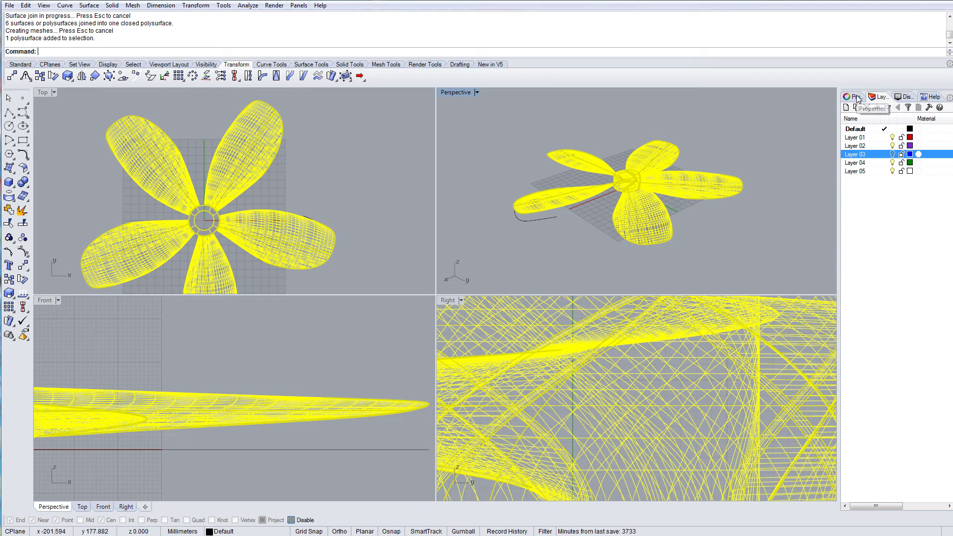
click(903, 98)
click(849, 97)
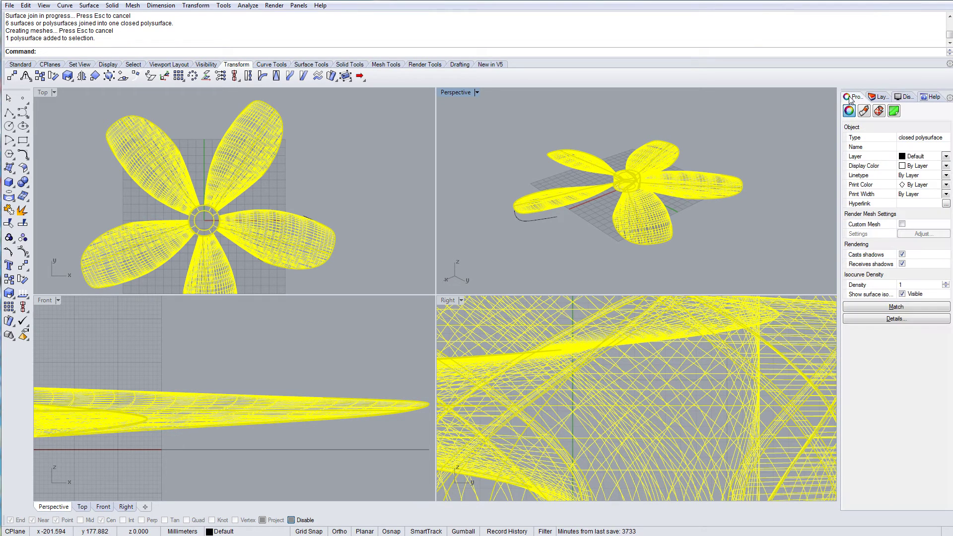
click(874, 319)
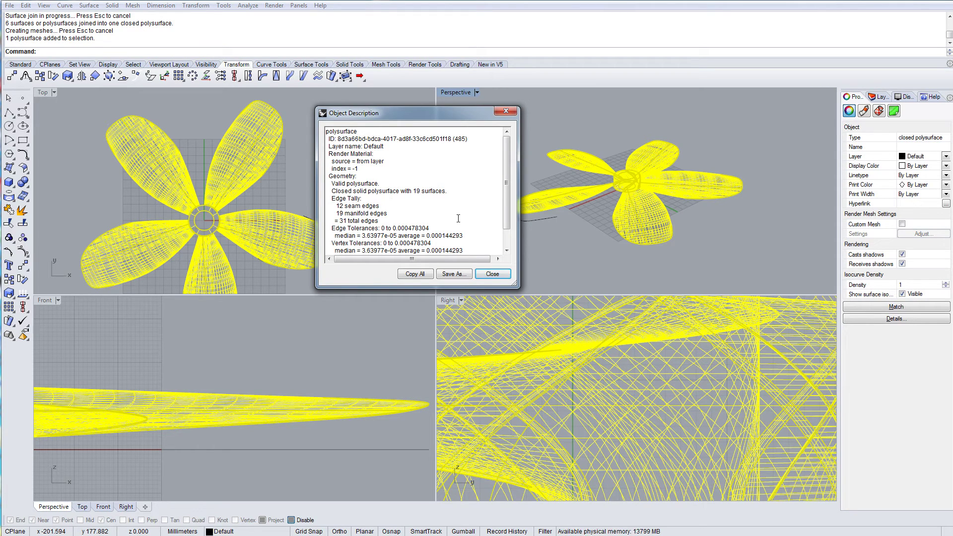
click(491, 274)
click(574, 257)
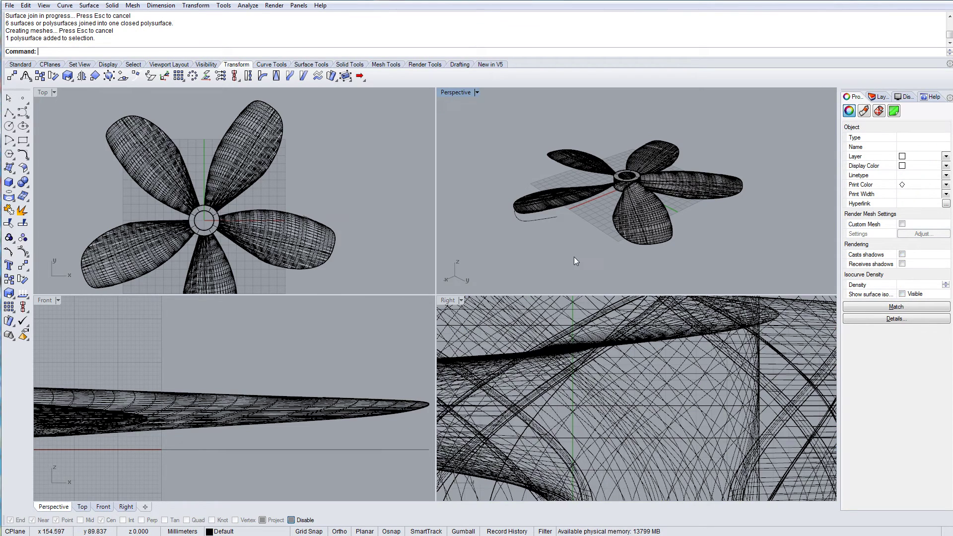
- Delete the leftover flat tip curve below the blade and inspect the whole propeller in the Perspective view
click(550, 219)
key(Delete)
scroll(556, 221, down, 3)
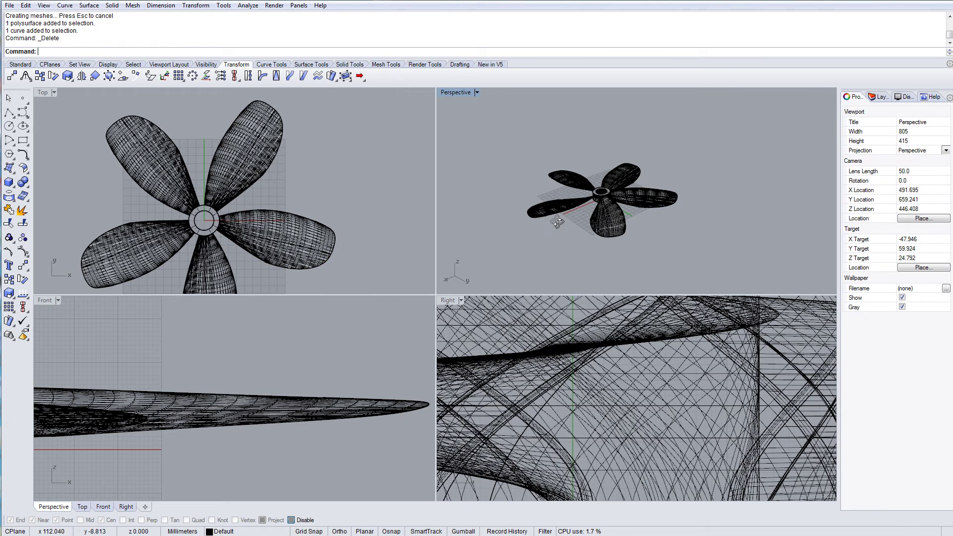
right_drag(557, 222, 573, 254)
scroll(589, 213, up, 4)
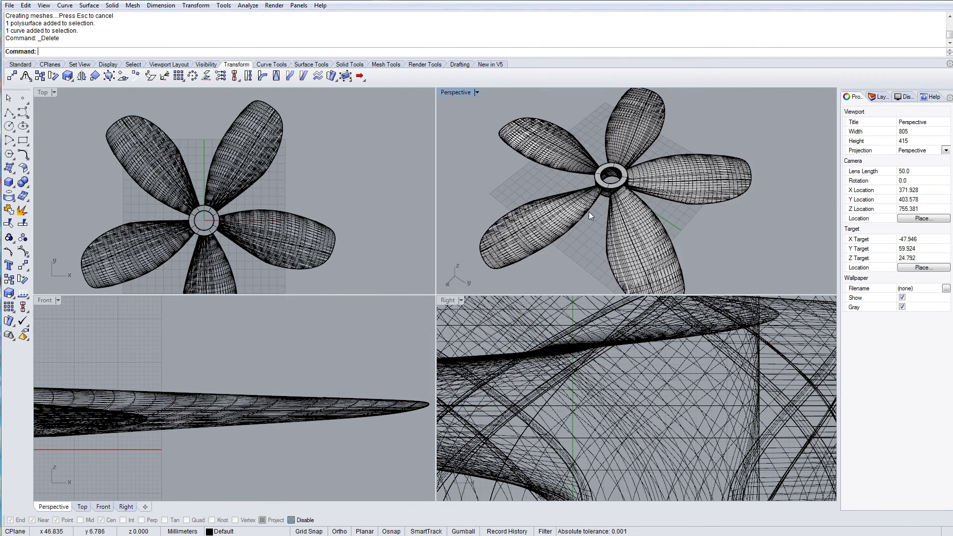
- Examine the finished propeller from several angles in the Perspective view and centre the whole propeller in the Top view
right_drag(589, 211, 616, 195)
scroll(663, 183, up, 9)
scroll(630, 205, down, 6)
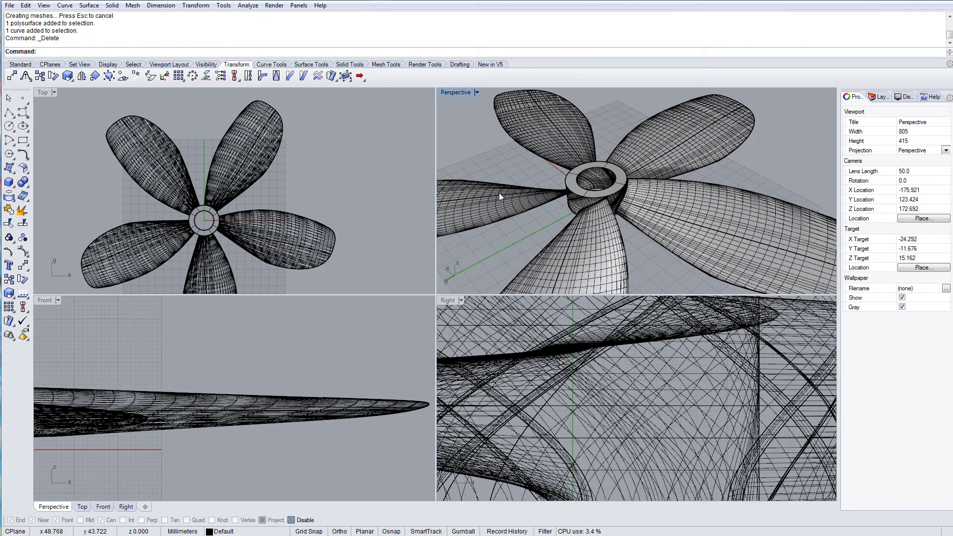
scroll(616, 210, down, 5)
right_drag(615, 210, 646, 220)
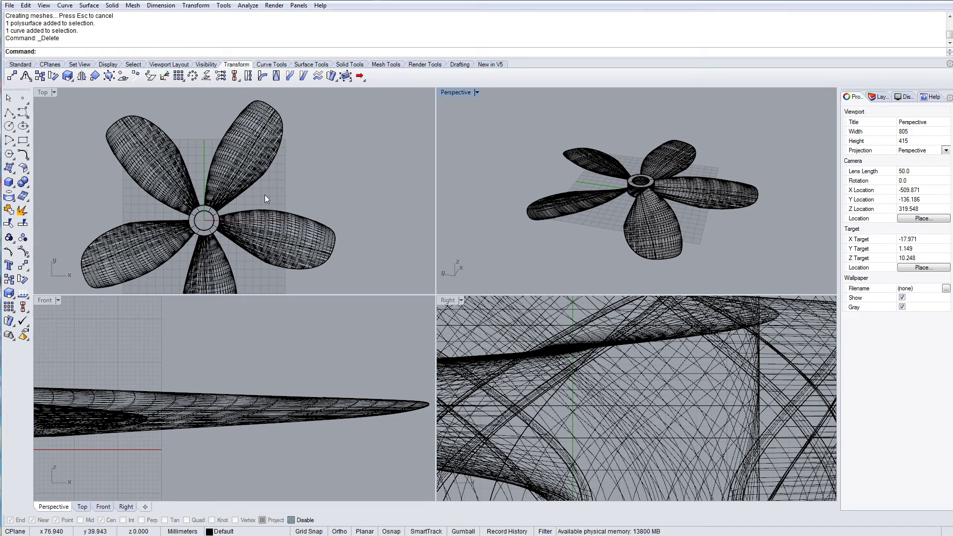
right_drag(263, 198, 219, 227)
click(214, 223)
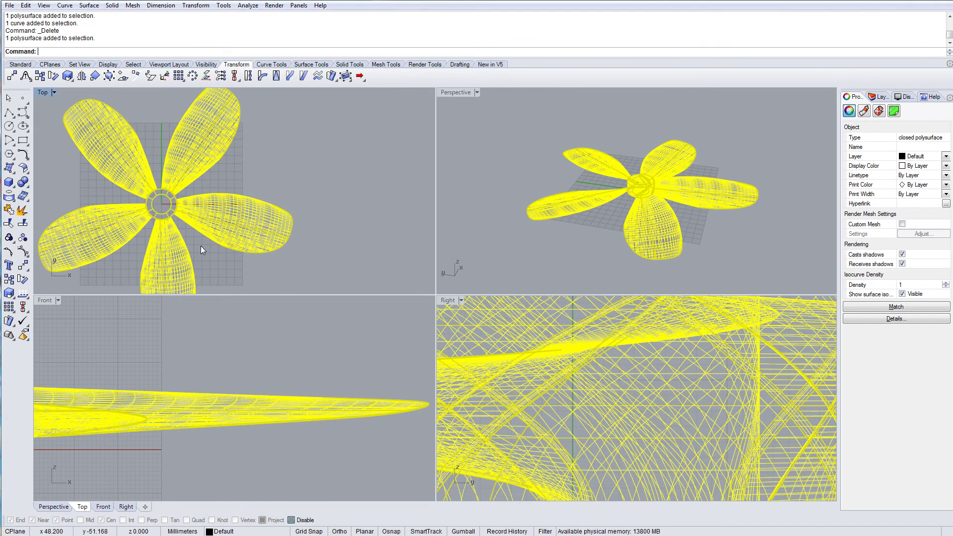
right_drag(651, 212, 654, 236)
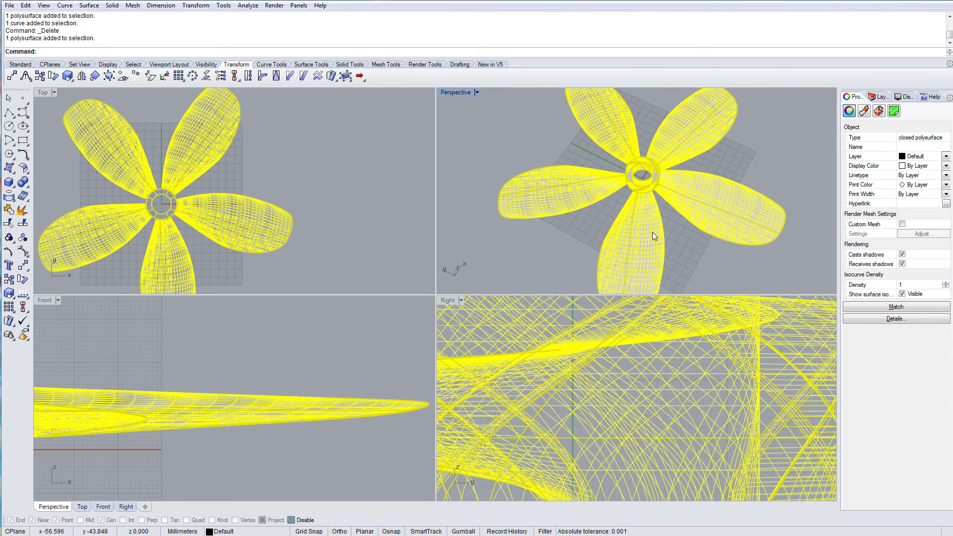
scroll(139, 207, down, 3)
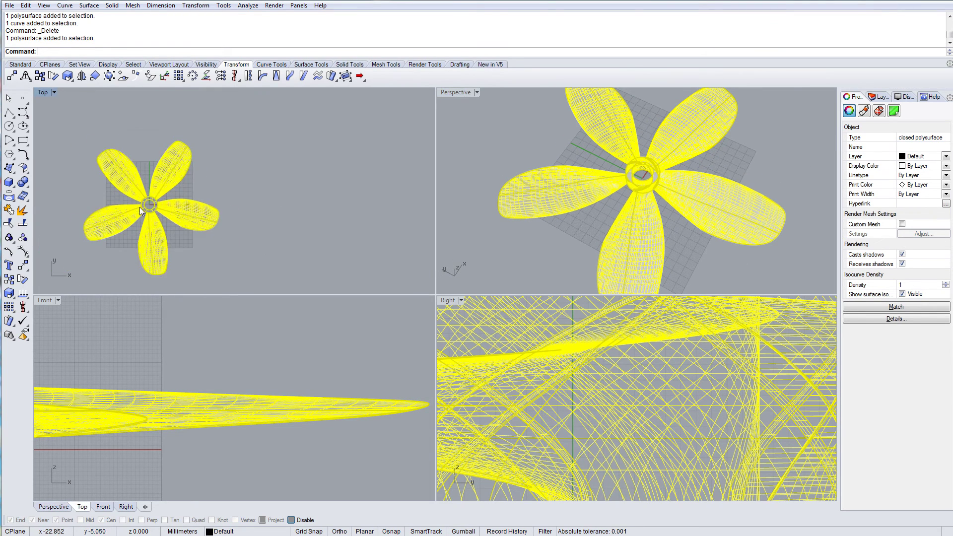
right_drag(139, 207, 255, 199)
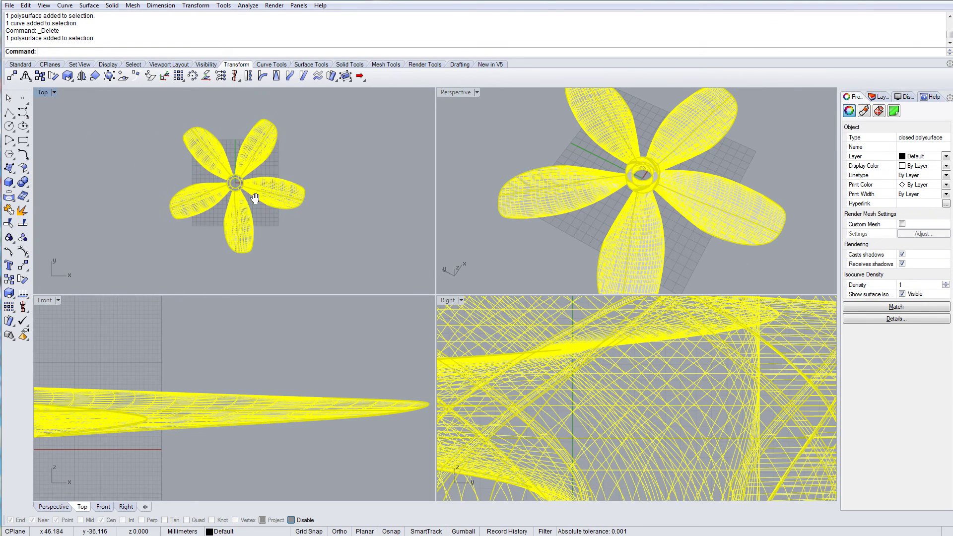
click(94, 257)
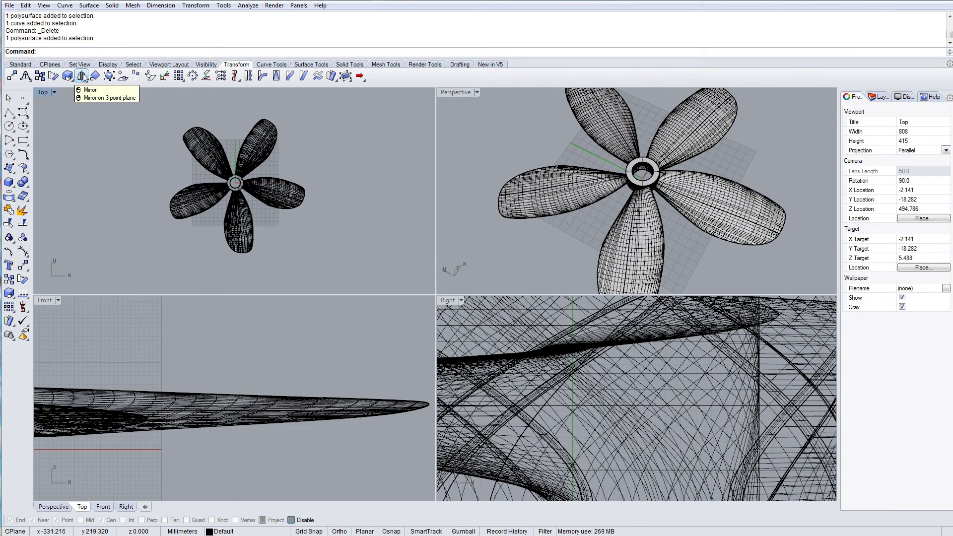
- Mirror a copy of the propeller in the Front view across a horizontal plane above it, keeping the original
click(81, 75)
click(259, 194)
scroll(206, 379, down, 3)
right_drag(206, 380, 308, 423)
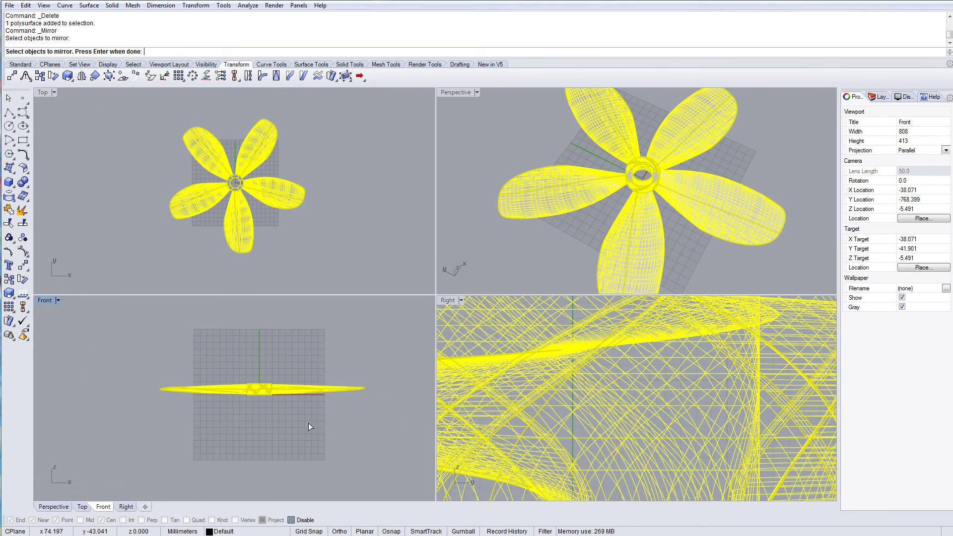
text(0)
key(Return)
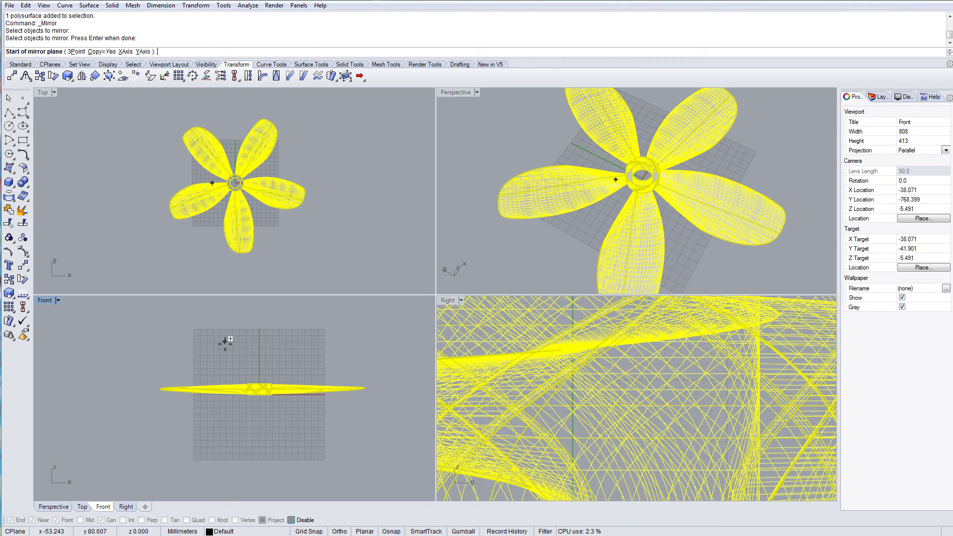
click(166, 362)
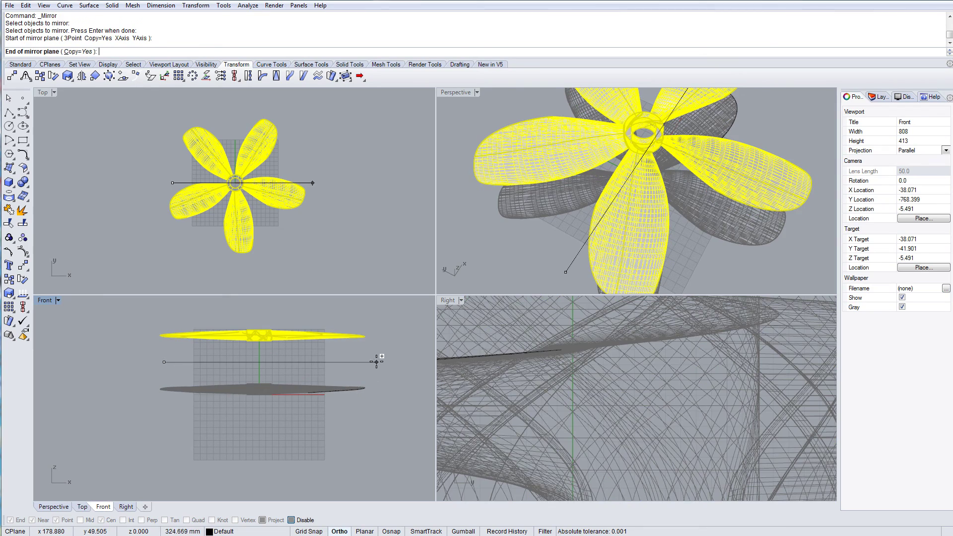
click(376, 361)
click(368, 254)
- Compare the mirrored propeller with the original below it from several angles in the Perspective view
scroll(579, 189, down, 8)
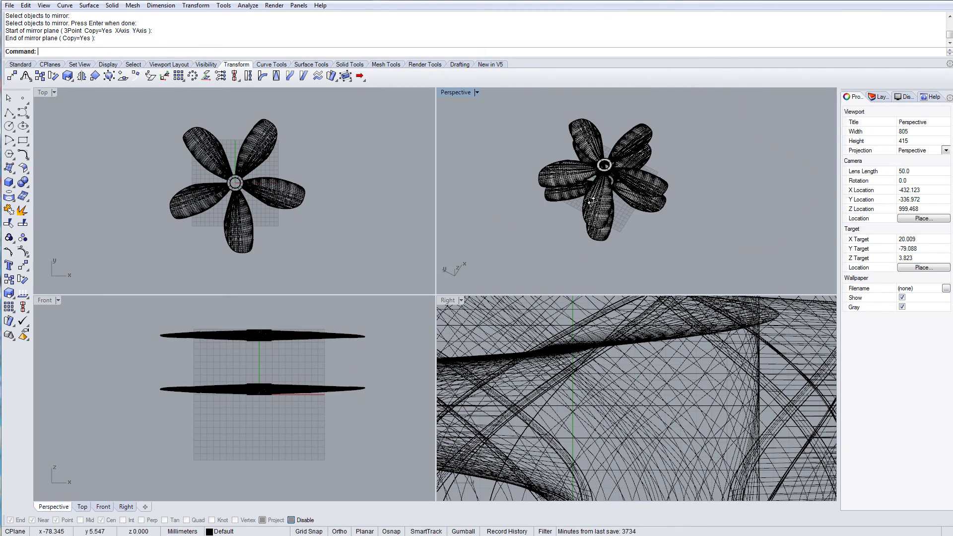
right_drag(589, 199, 621, 141)
scroll(613, 164, up, 10)
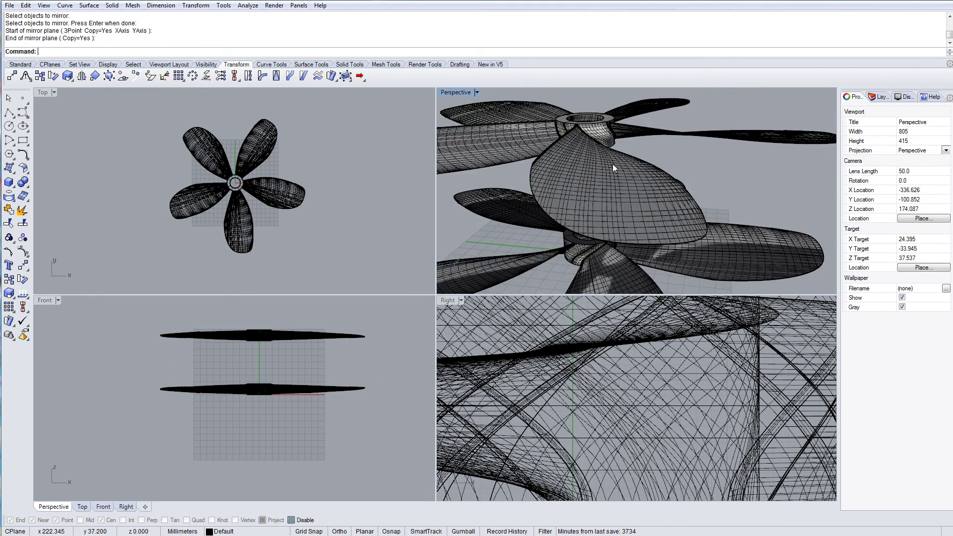
right_drag(632, 192, 651, 198)
scroll(596, 193, down, 5)
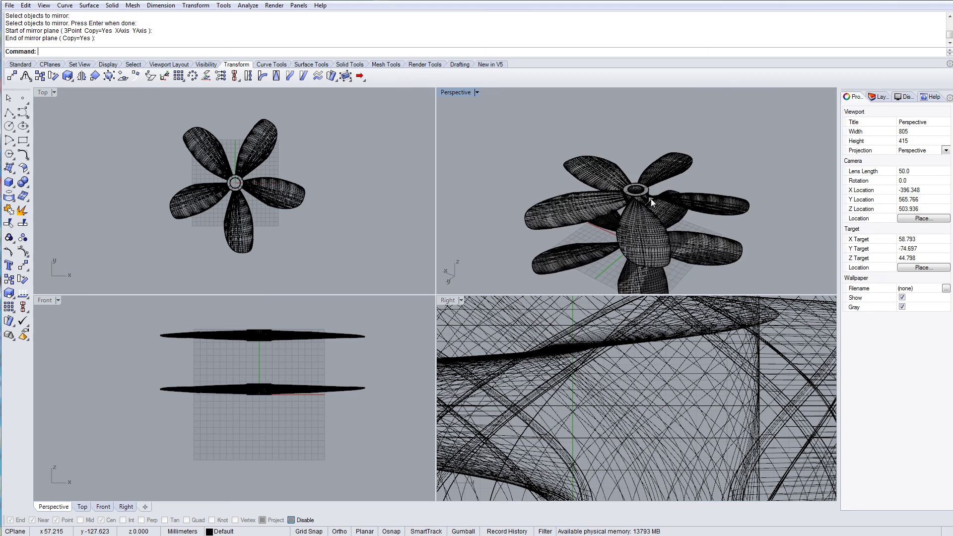
scroll(644, 200, up, 5)
scroll(642, 202, down, 5)
- Move the upper mirrored propeller sideways off the original in the Perspective view, deselect it, and view both side by side
drag(643, 202, 744, 169)
click(708, 246)
click(737, 231)
right_drag(737, 231, 646, 225)
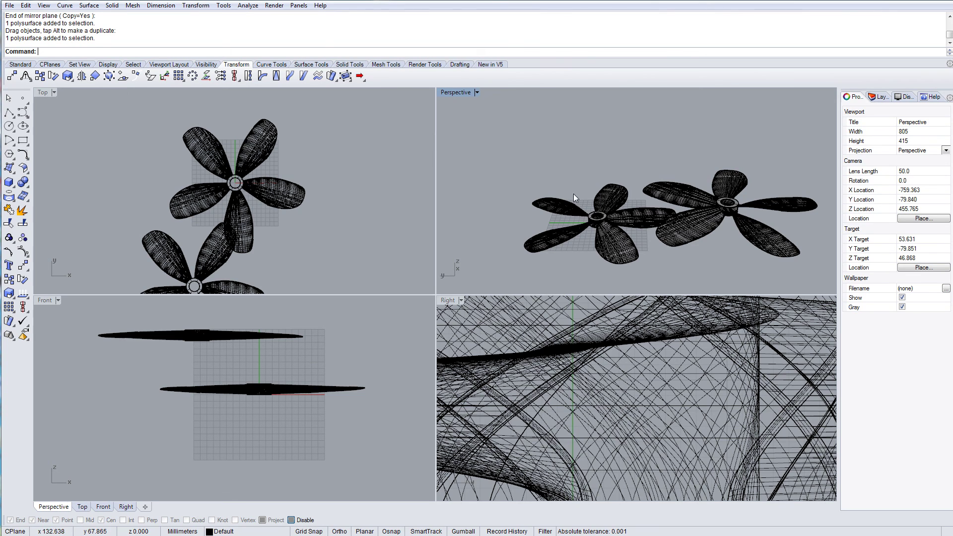